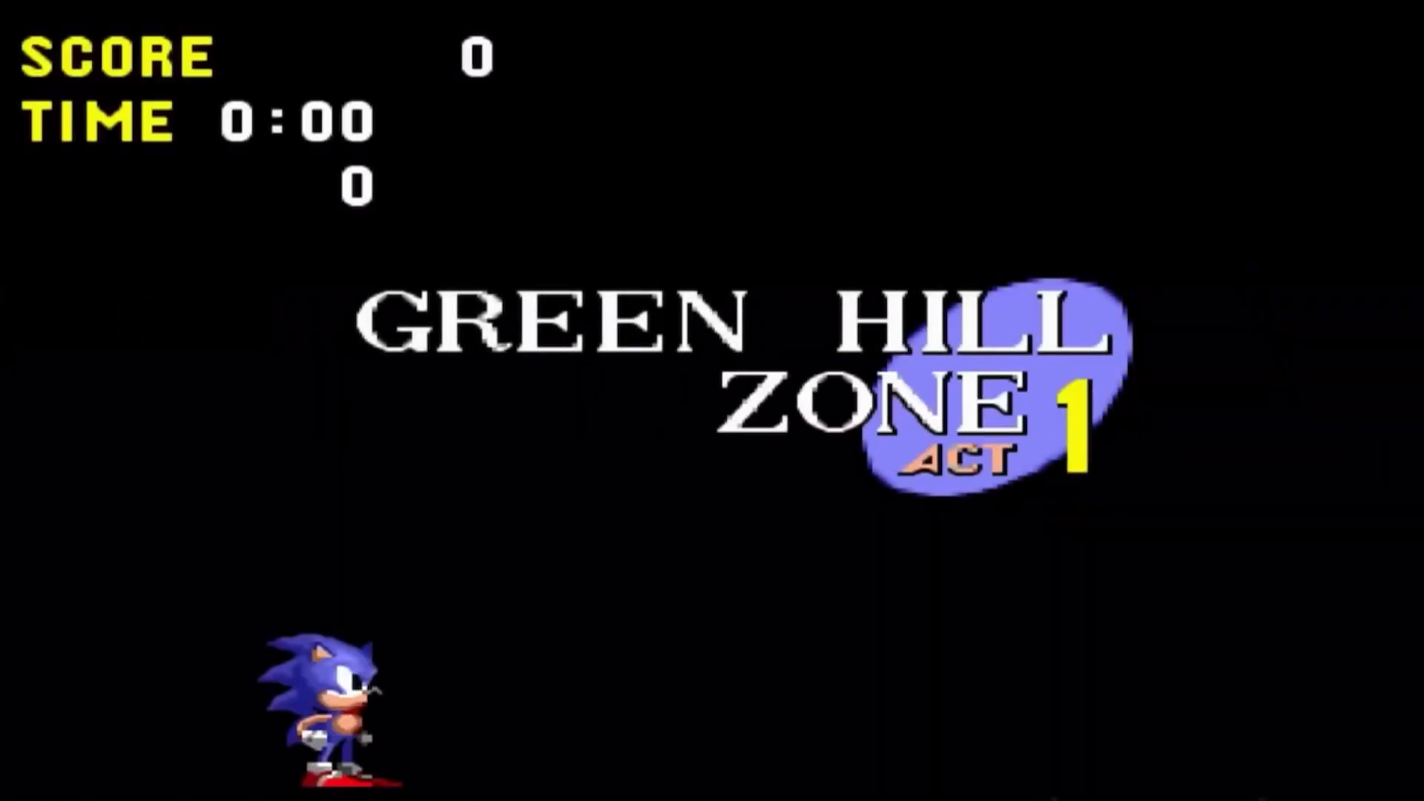
key("space")
key("Right")
key("space")
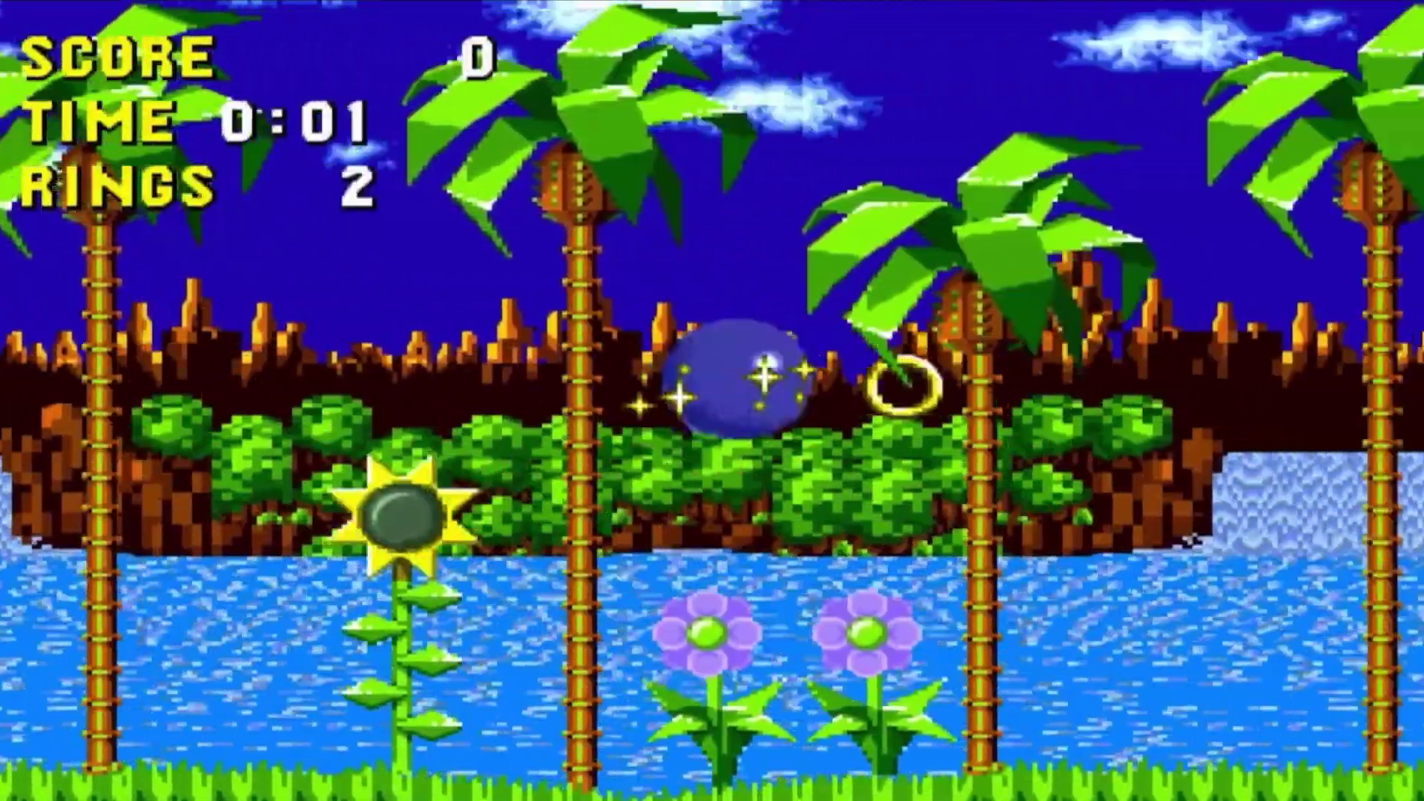
key("space")
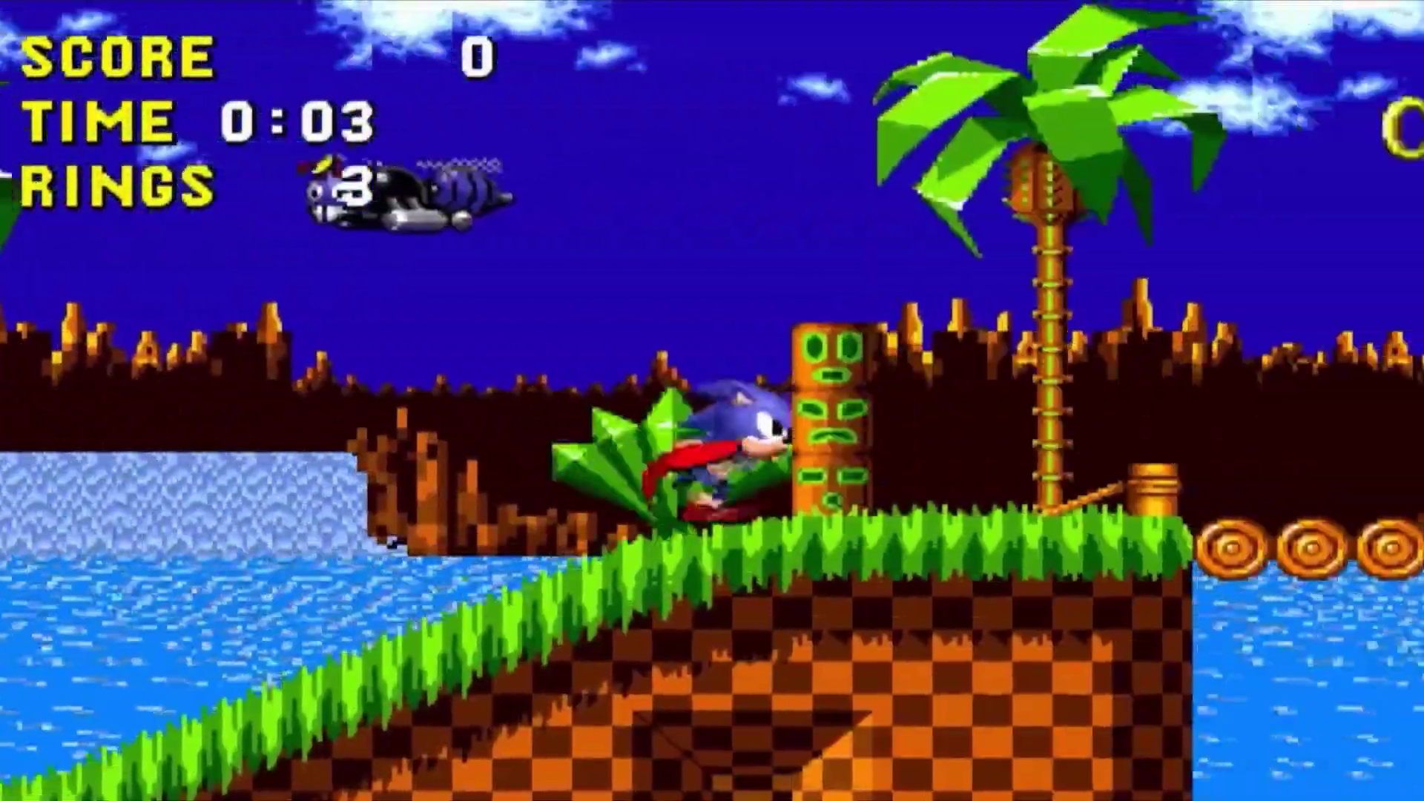
key("space")
key("Down")
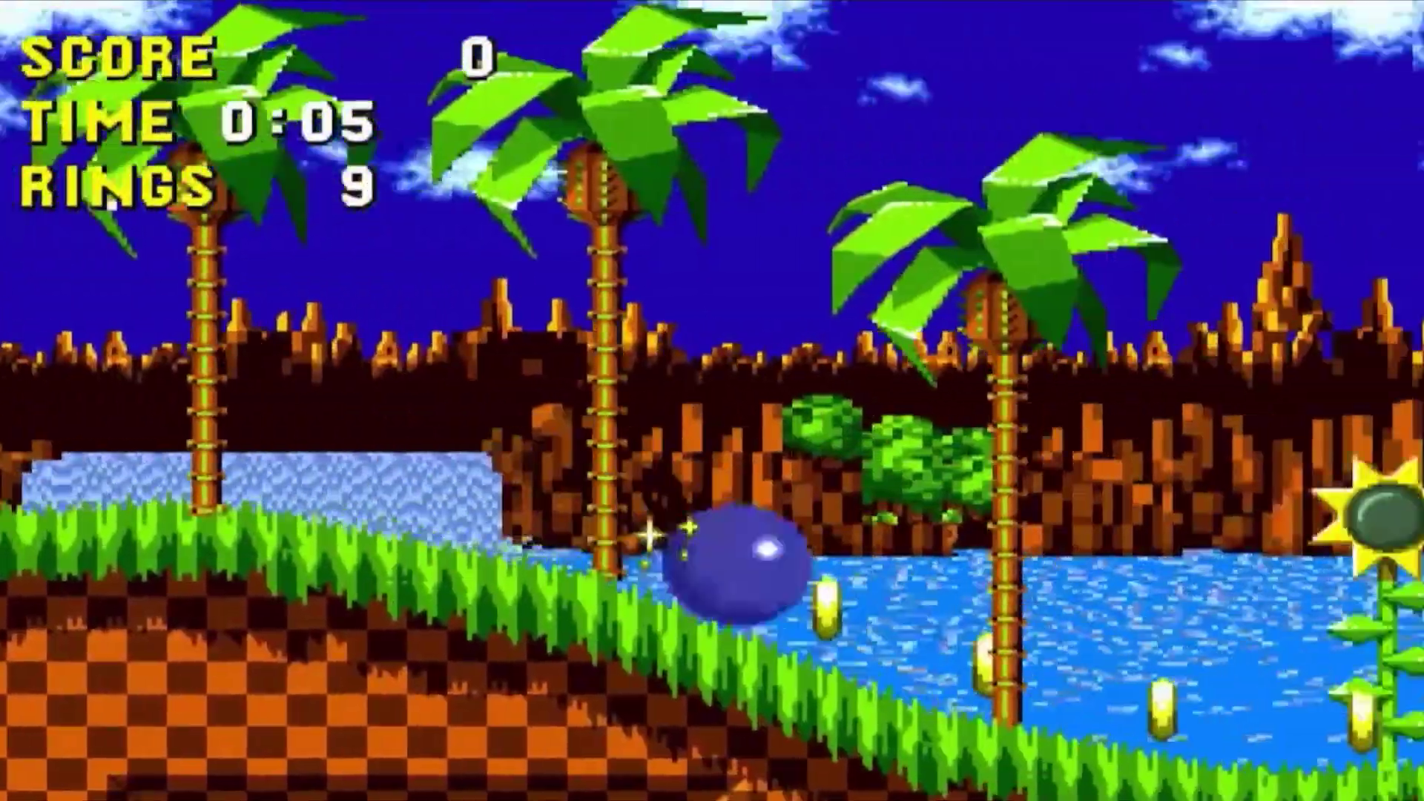
key("Right")
key("space")
key("space")
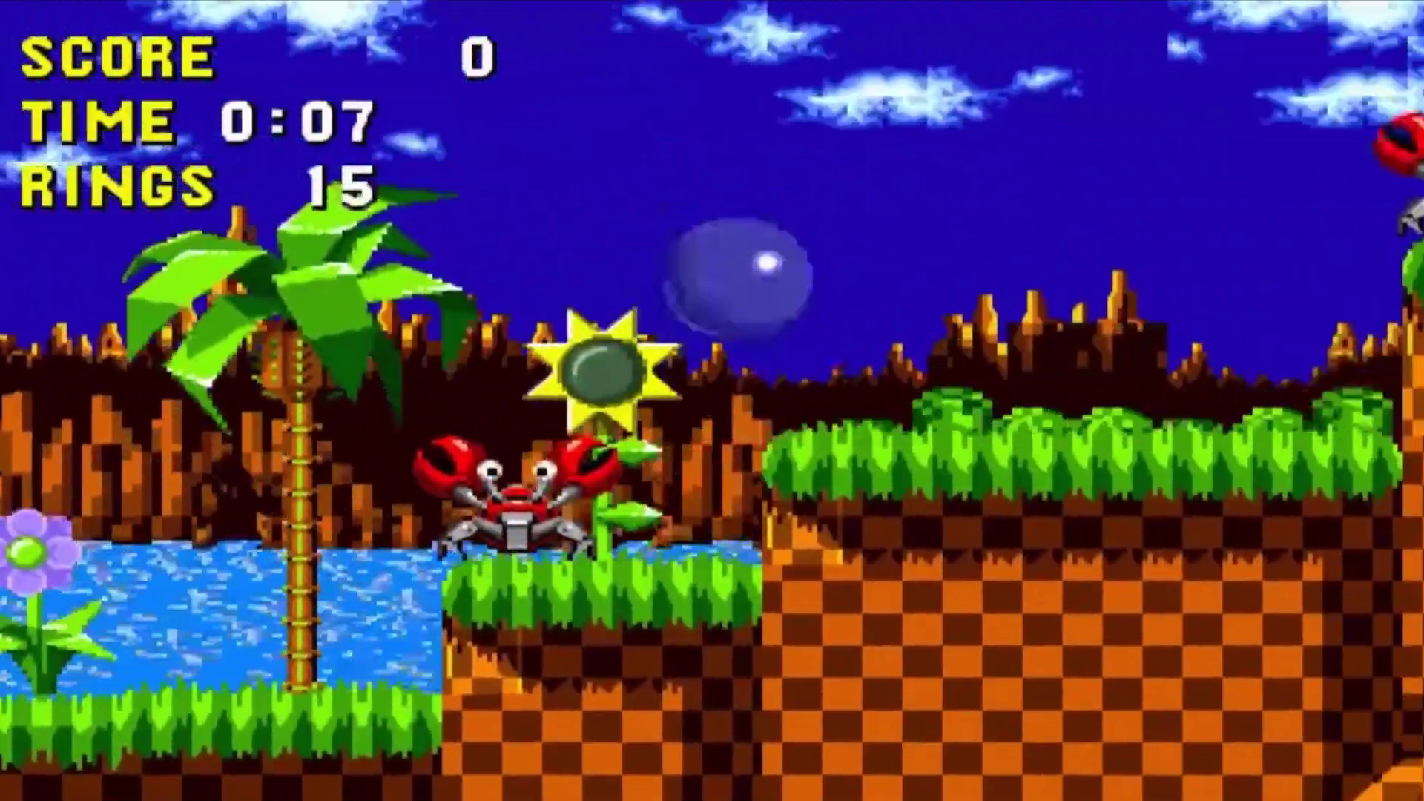
key("space")
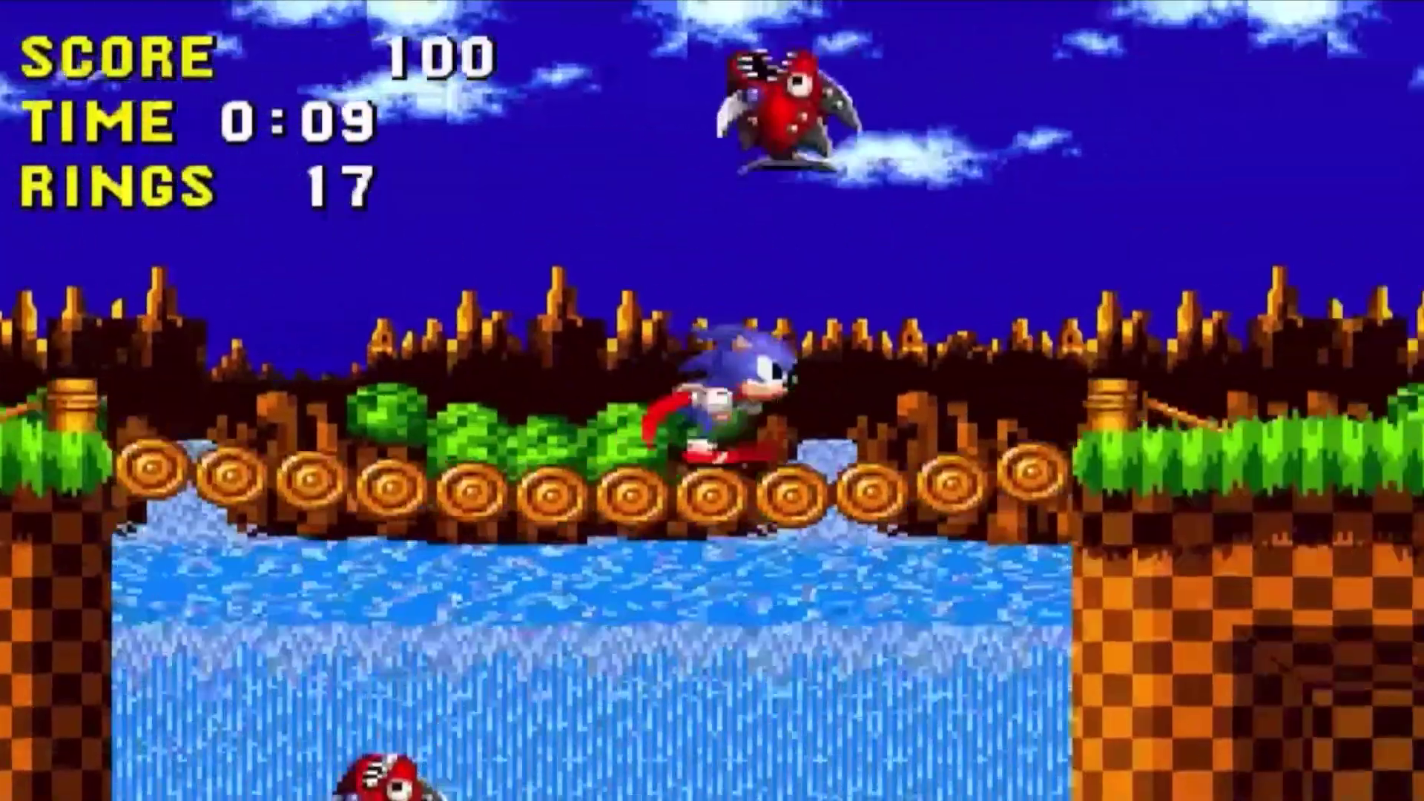
key("space")
key("Right")
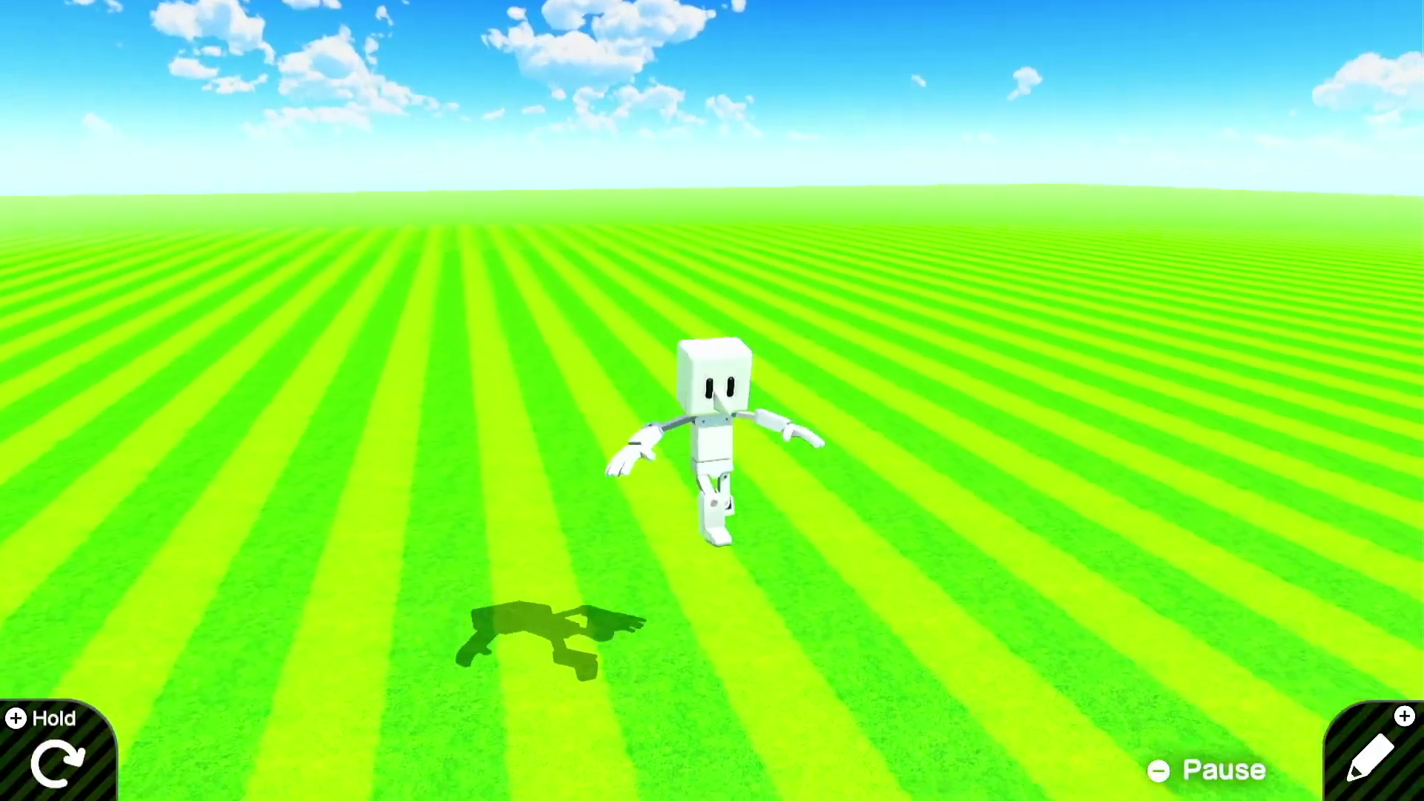
Step: Test how the Person character runs in different directions and jumps in the game
key("Right")
key("Left")
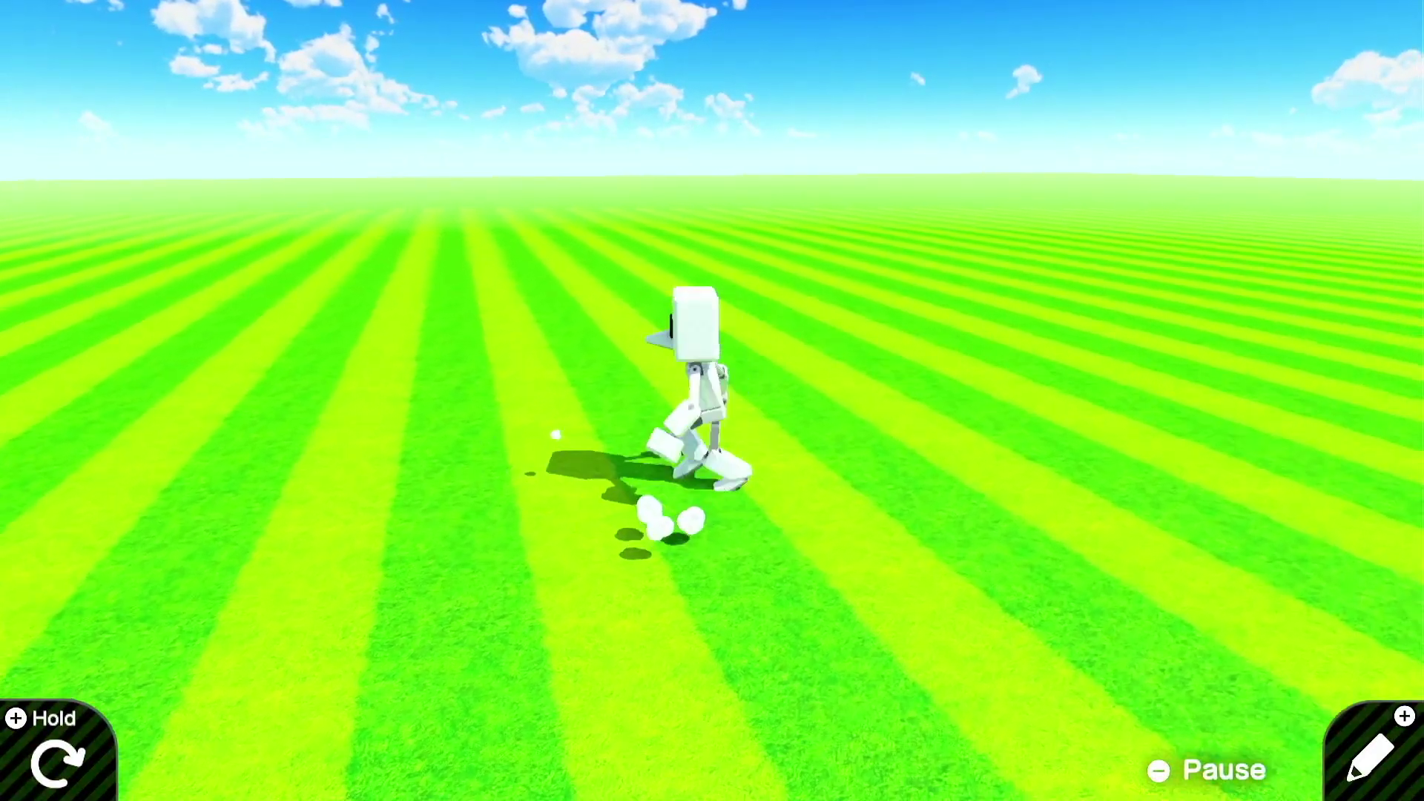
key("Up")
key("Up")
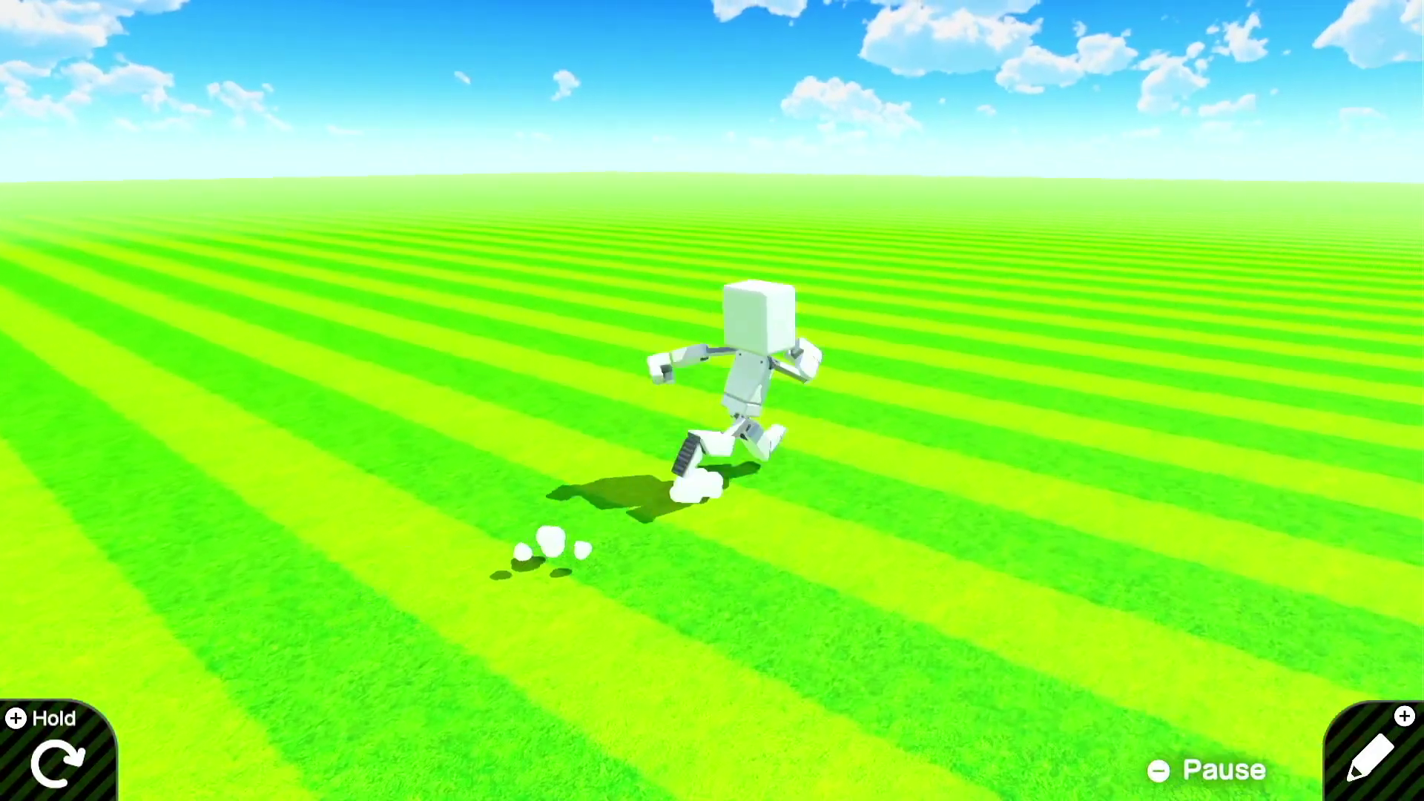
key("space")
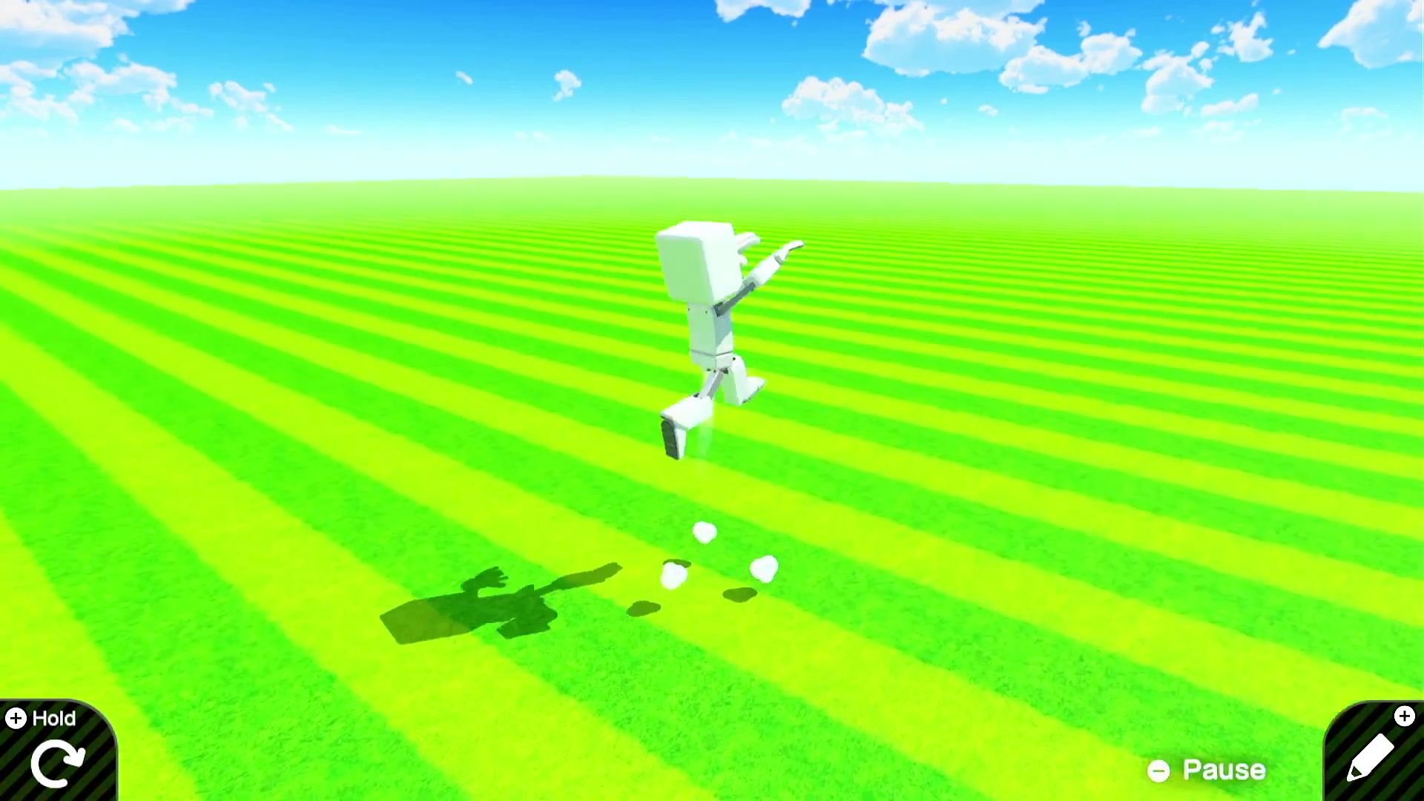
key("Down")
key("Up")
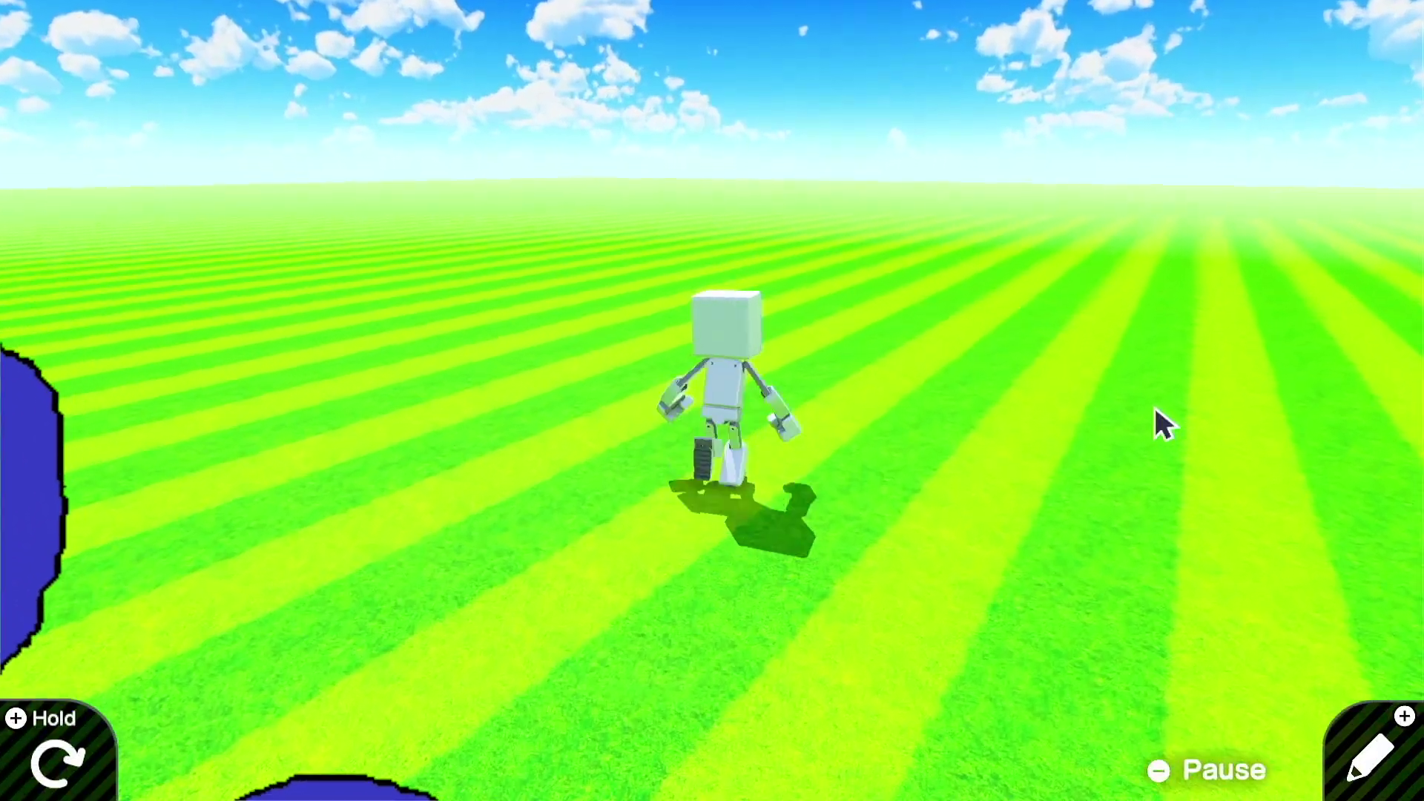
key("space")
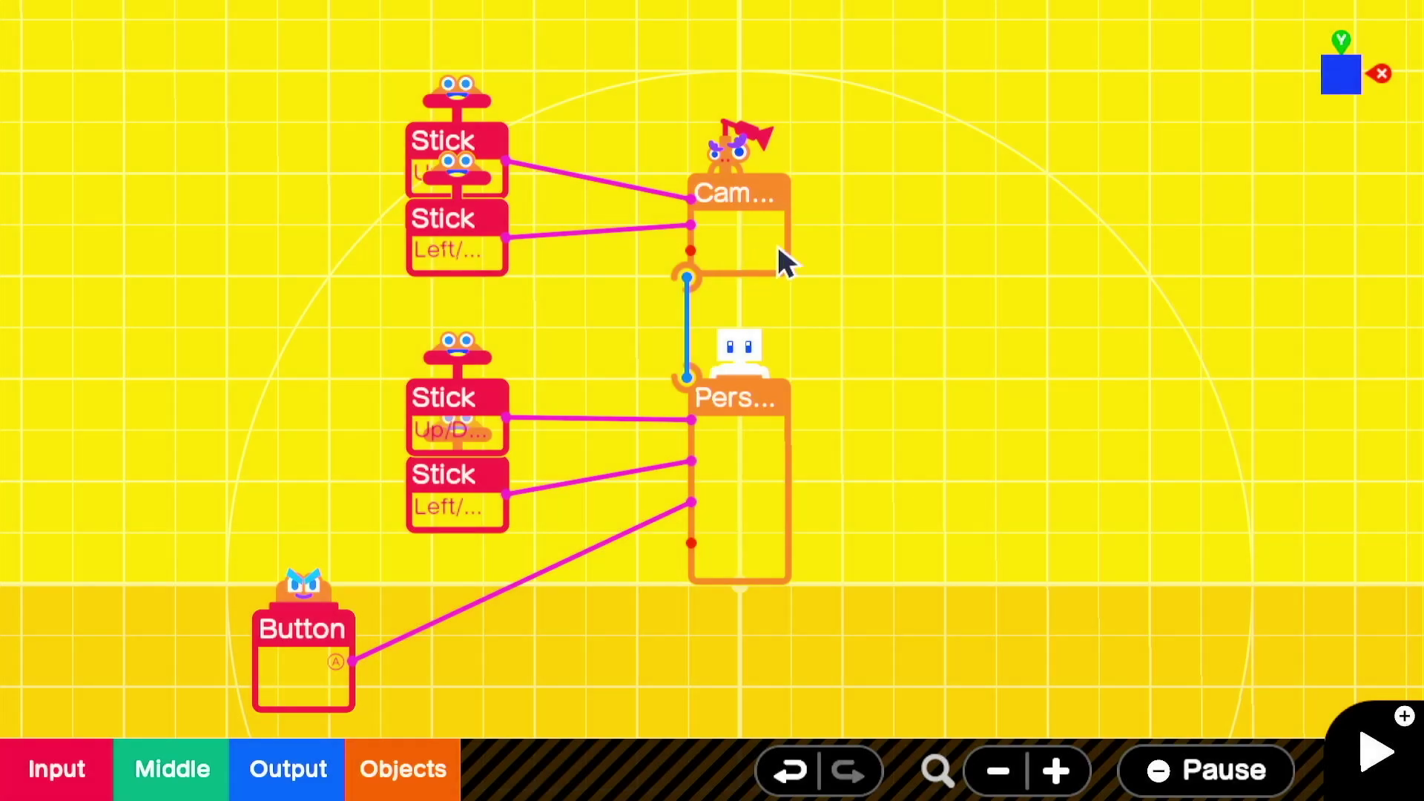
Step: Review the Camera nodon's tracking, field of view and offset settings, and look over the existing nodon layout
left_click(786, 261)
left_click(655, 359)
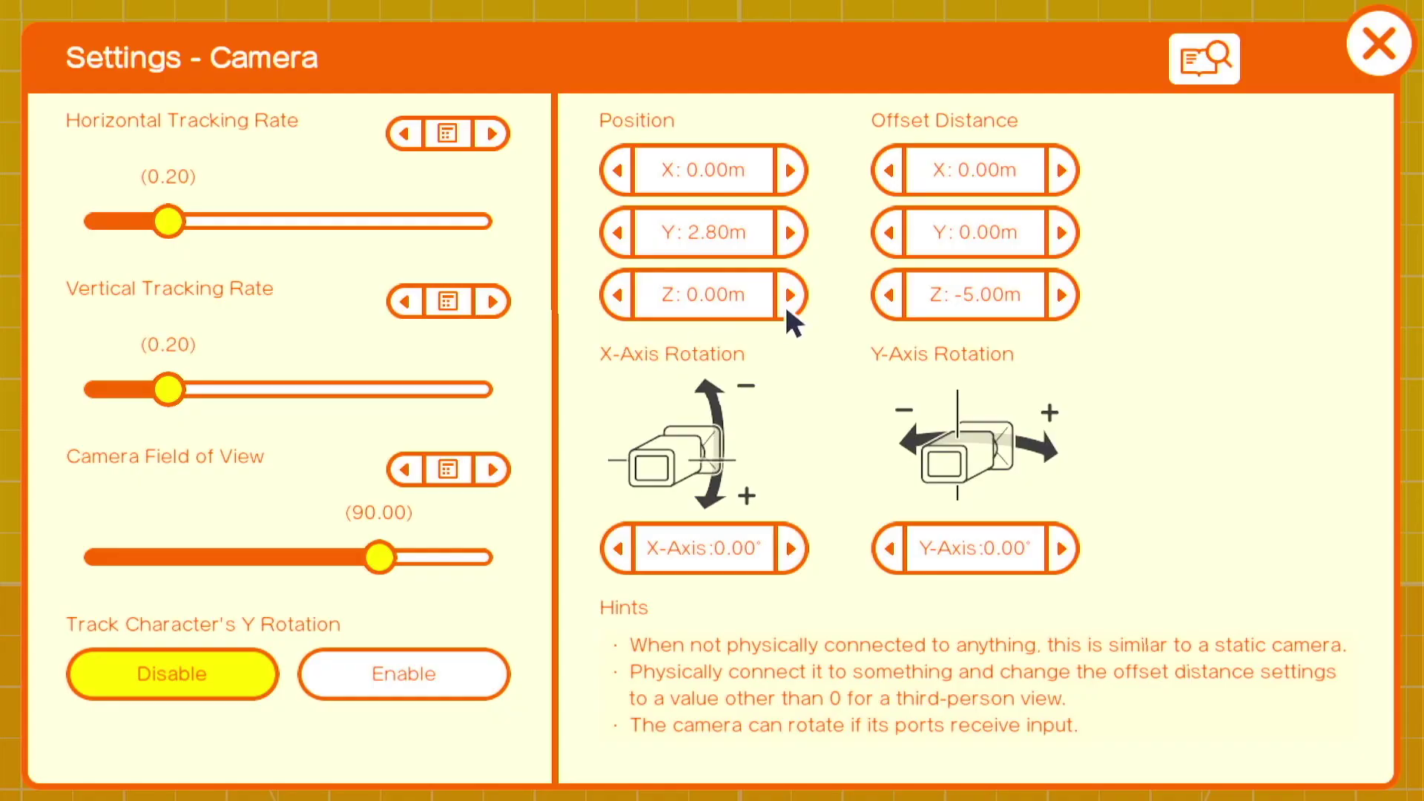
left_click(1372, 70)
left_click(268, 512)
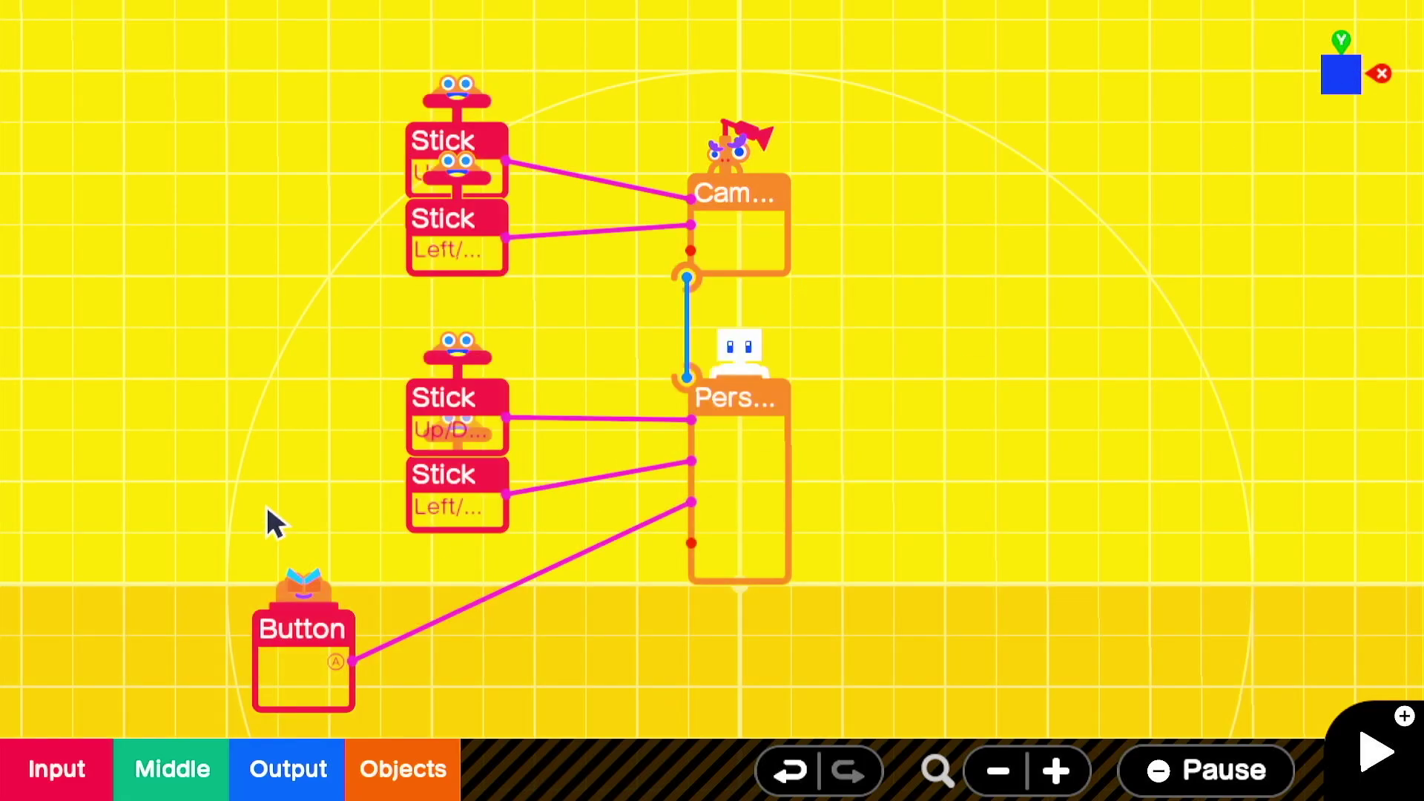
scroll(888, 429, "down", 1)
scroll(888, 428, "up", 1)
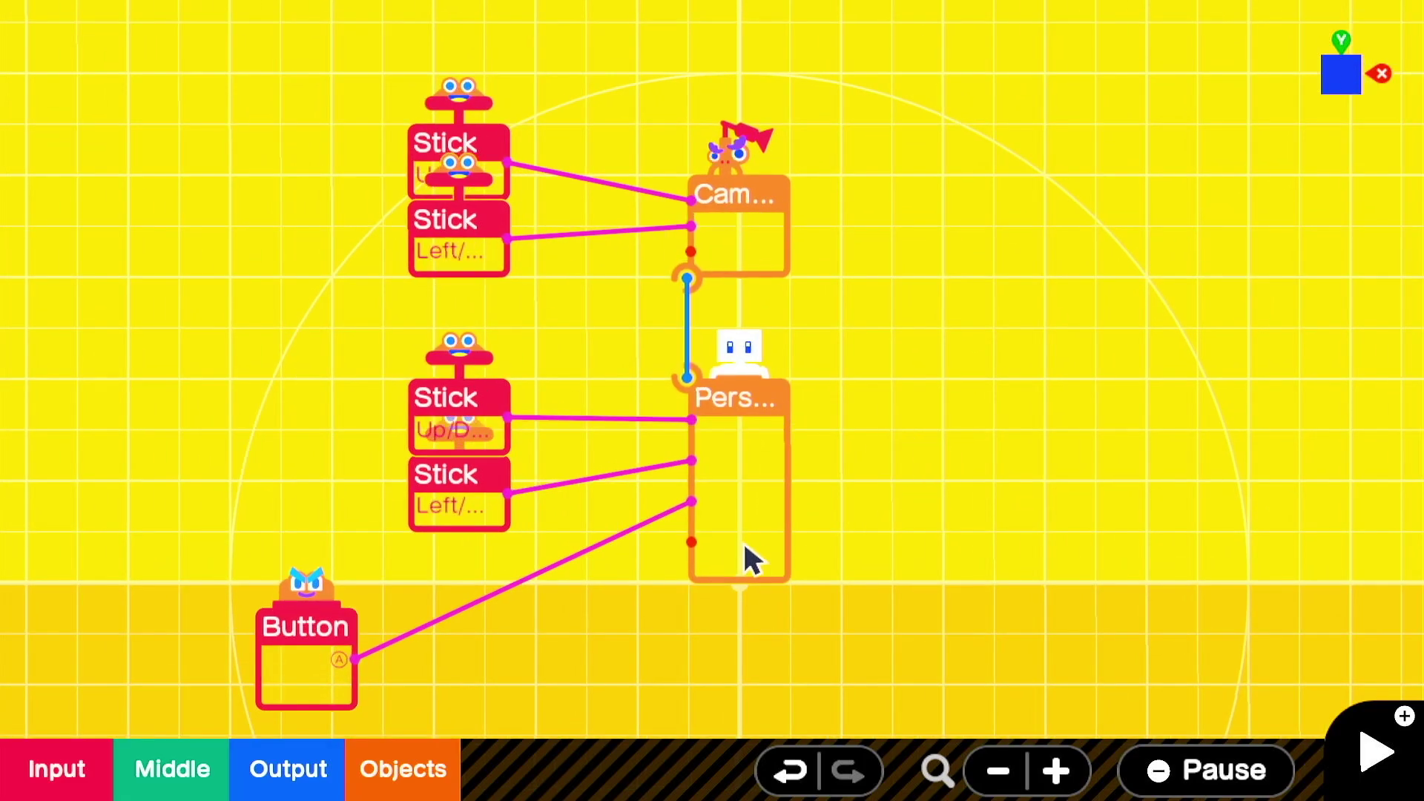
Step: Add a simple Box object beside the Person nodon and connect the box's lower connection point to the Person
left_click(375, 771)
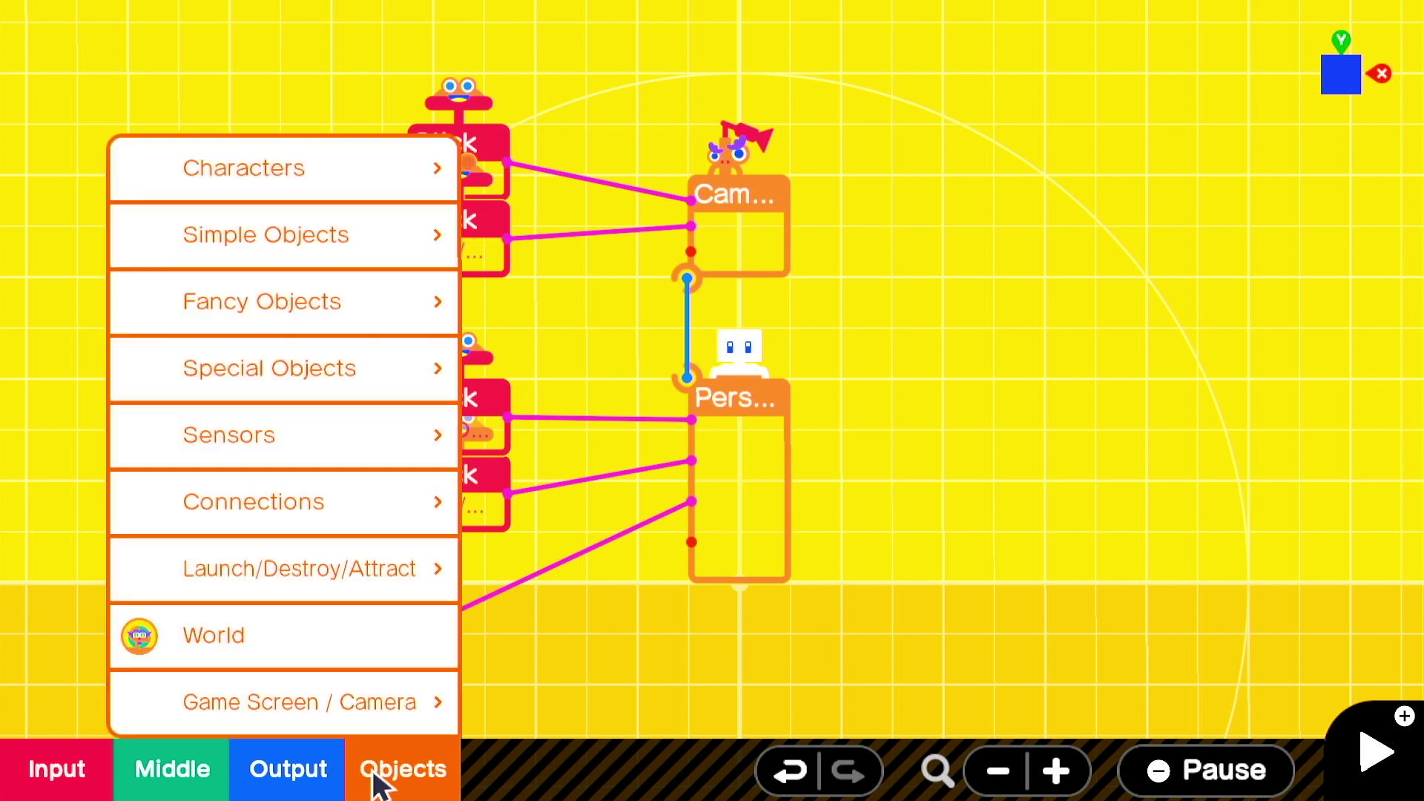
left_click(368, 255)
left_click(556, 235)
left_click_drag(714, 479, 969, 430)
left_click_drag(689, 376, 927, 444)
left_click_drag(1090, 476, 863, 477)
Step: Add a Texture nodon beside the Box and connect it to the Box's upper connection point
left_click(382, 757)
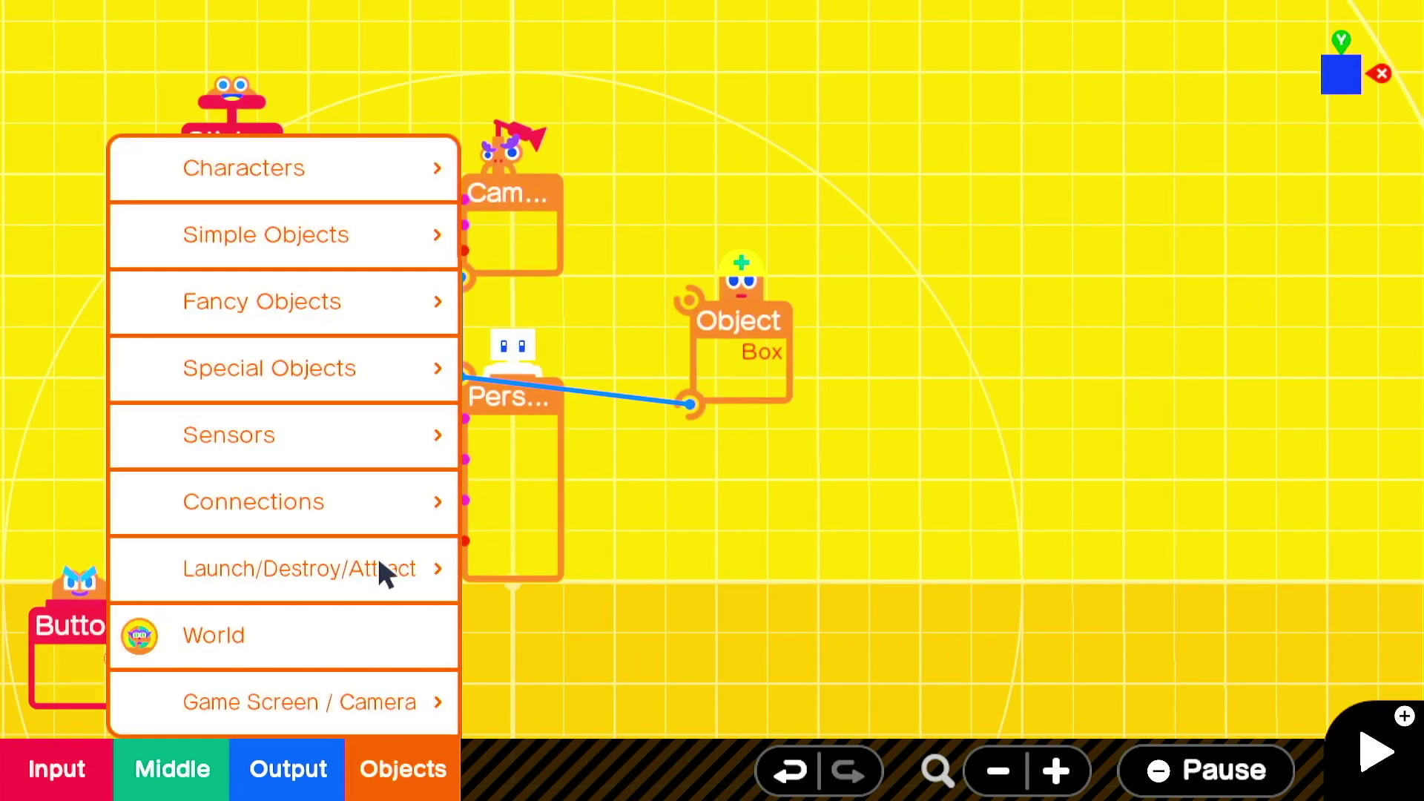
left_click(375, 364)
left_click(675, 615)
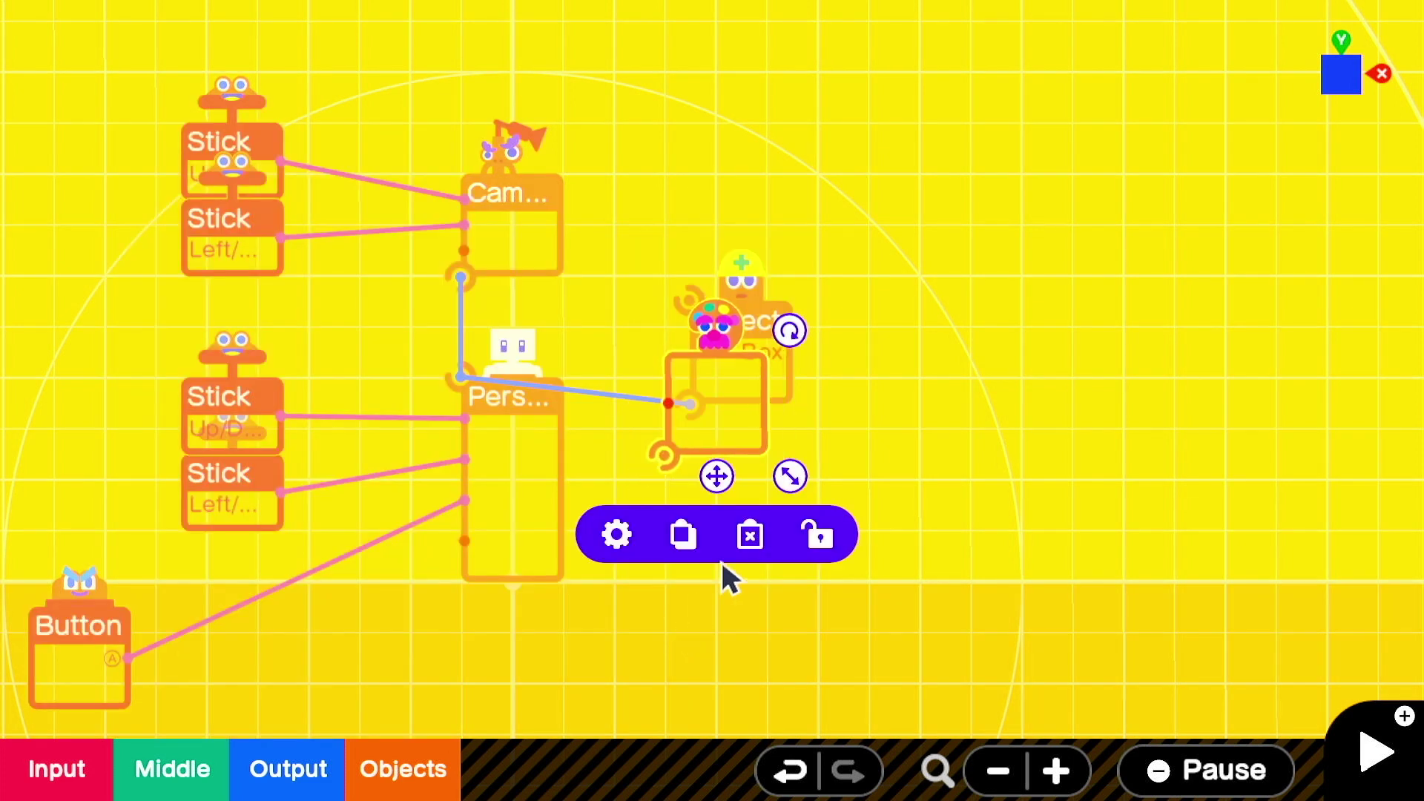
left_click_drag(718, 475, 943, 421)
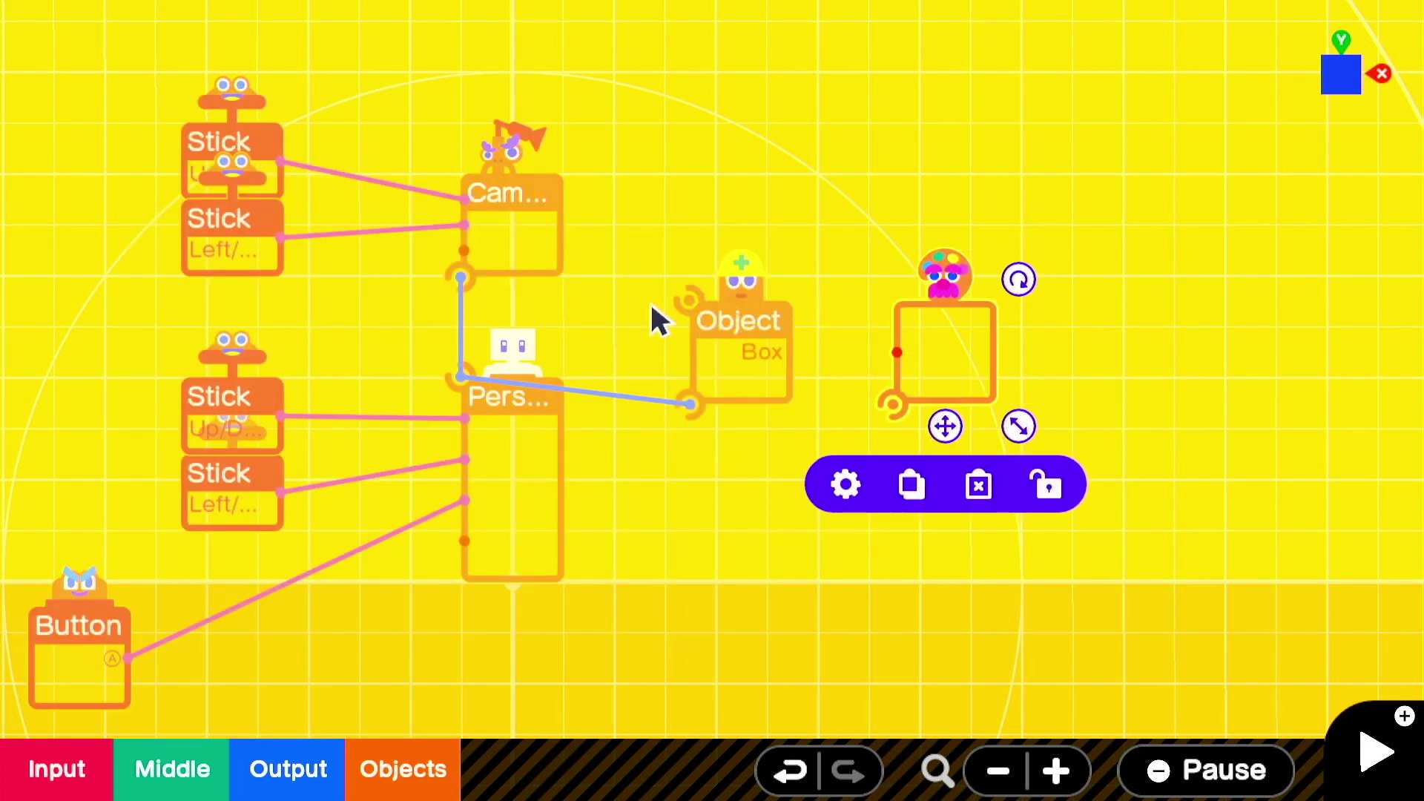
left_click_drag(690, 298, 866, 397)
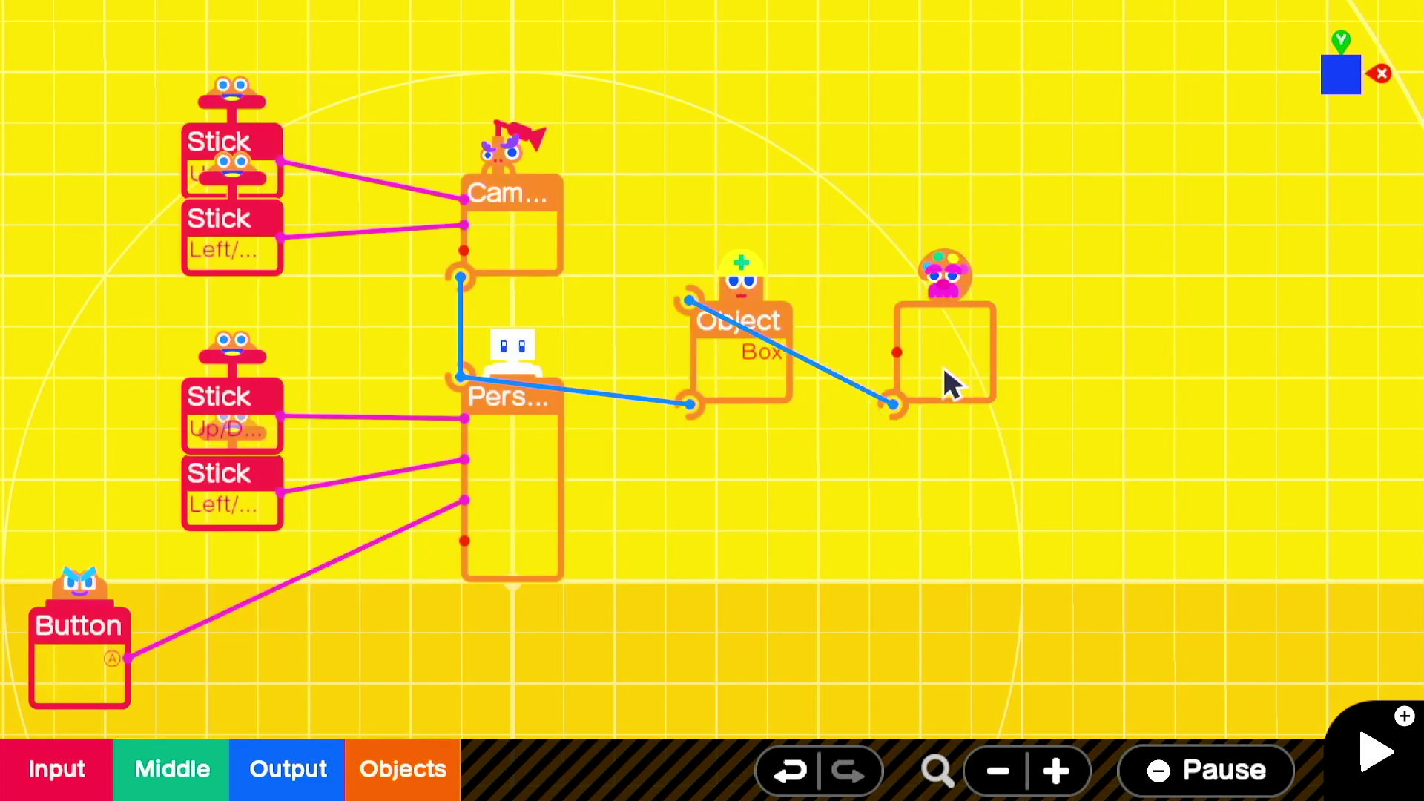
Step: Turn off Visible, Solid, Destructible and Destructive for the Box object, keeping it Movable
left_click(716, 360)
left_click(652, 481)
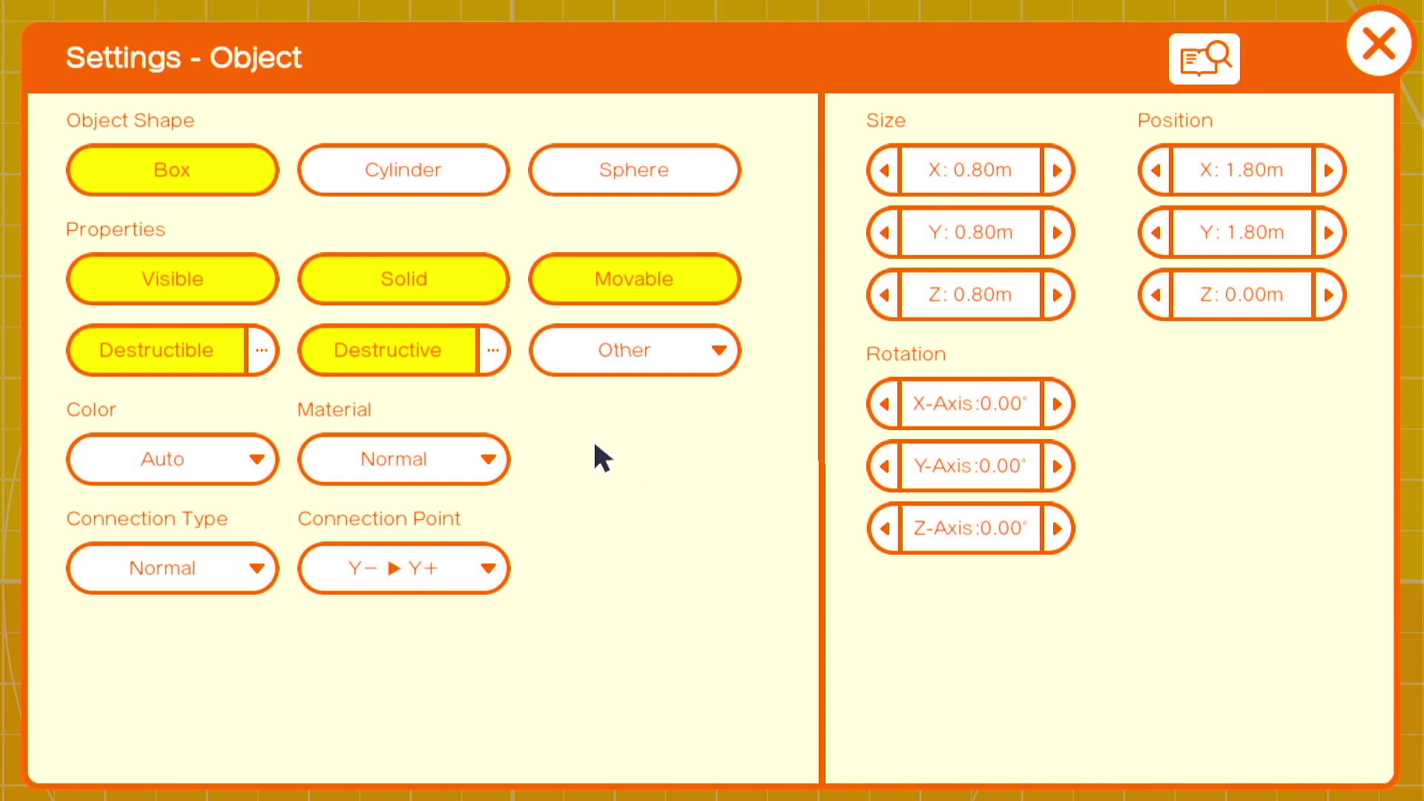
left_click(203, 296)
left_click(192, 367)
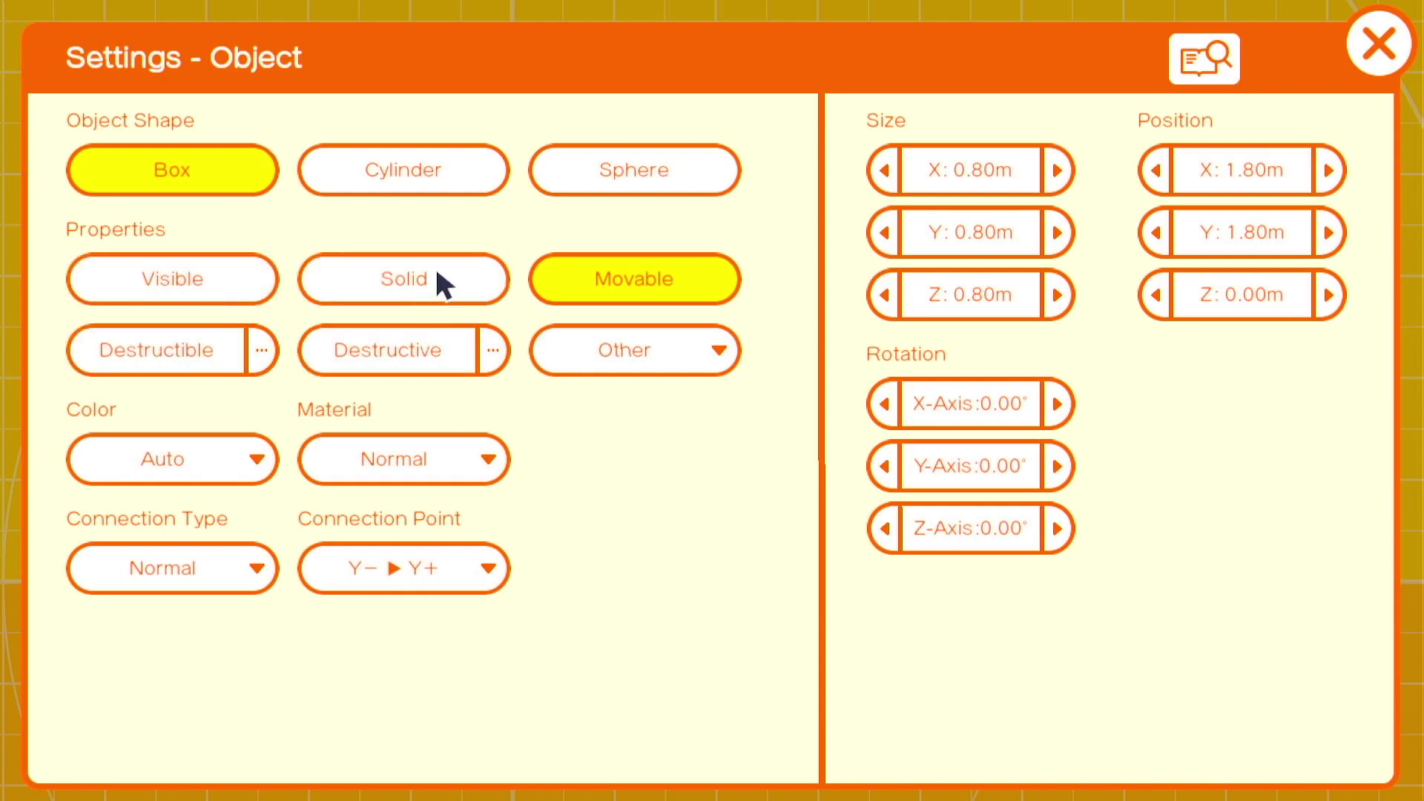
Step: Set the Box's connection point manually to its own Center and the target's Y+
left_click(411, 564)
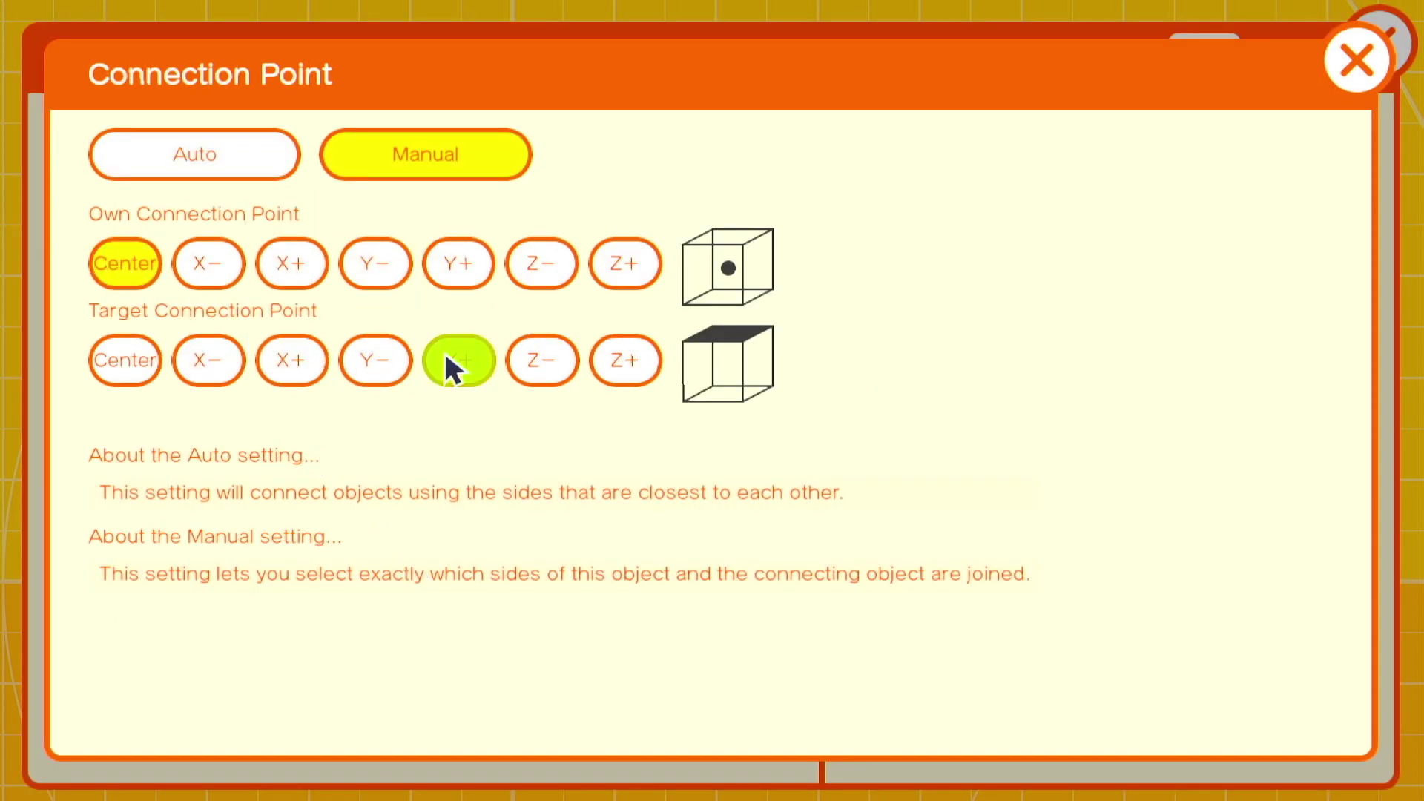
left_click(1354, 63)
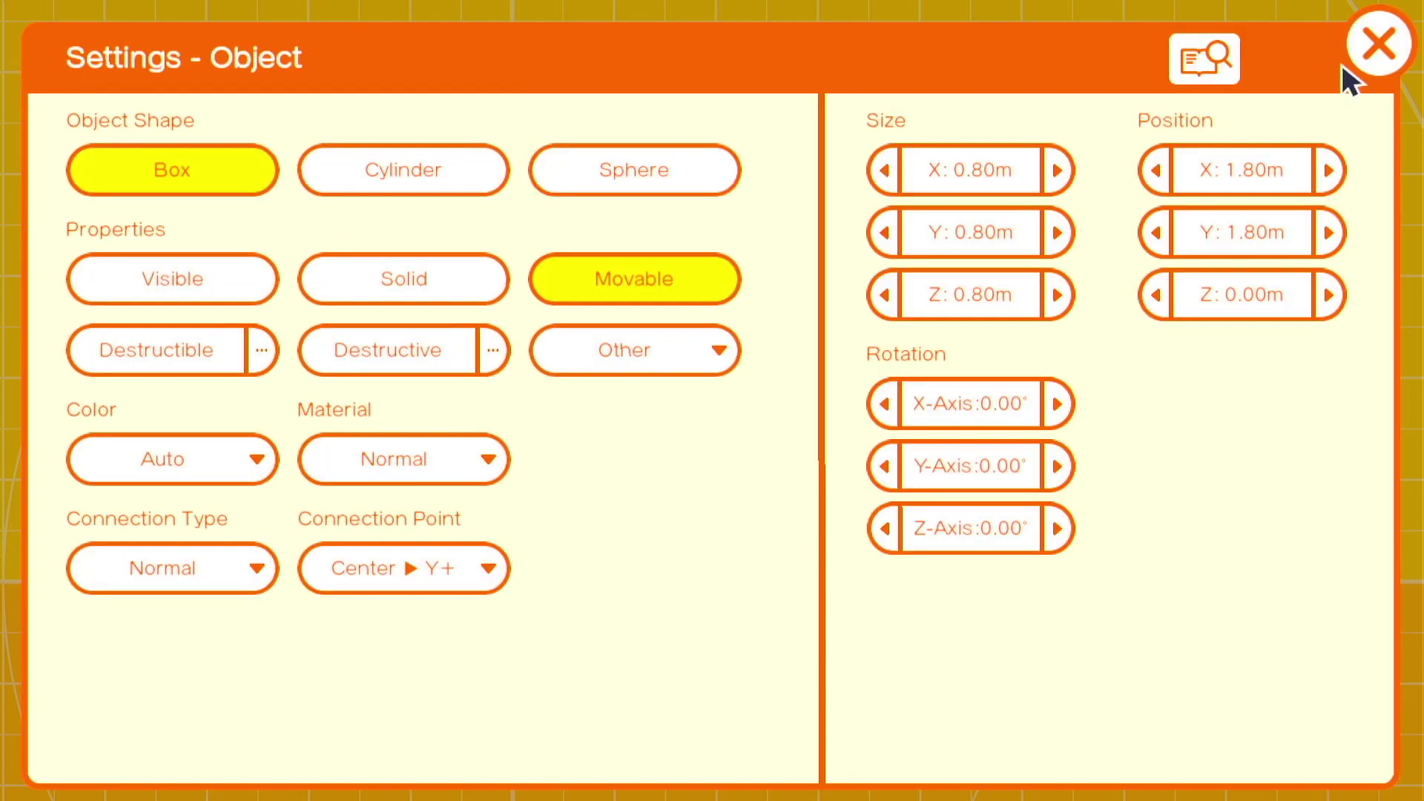
left_click(1378, 46)
Step: Set the Texture's face to X Center only, with all outer faces deselected
left_click(908, 389)
left_click(841, 486)
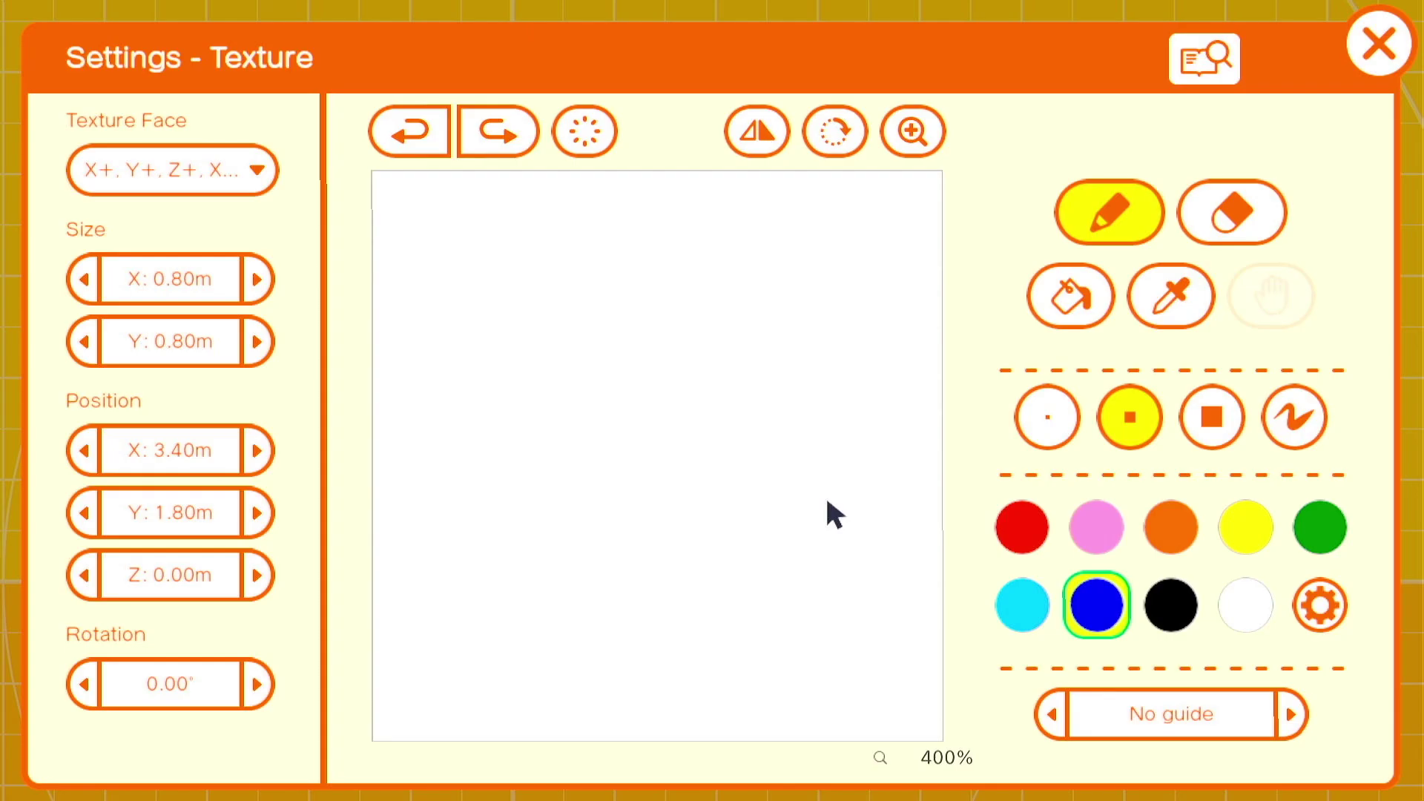
left_click(223, 184)
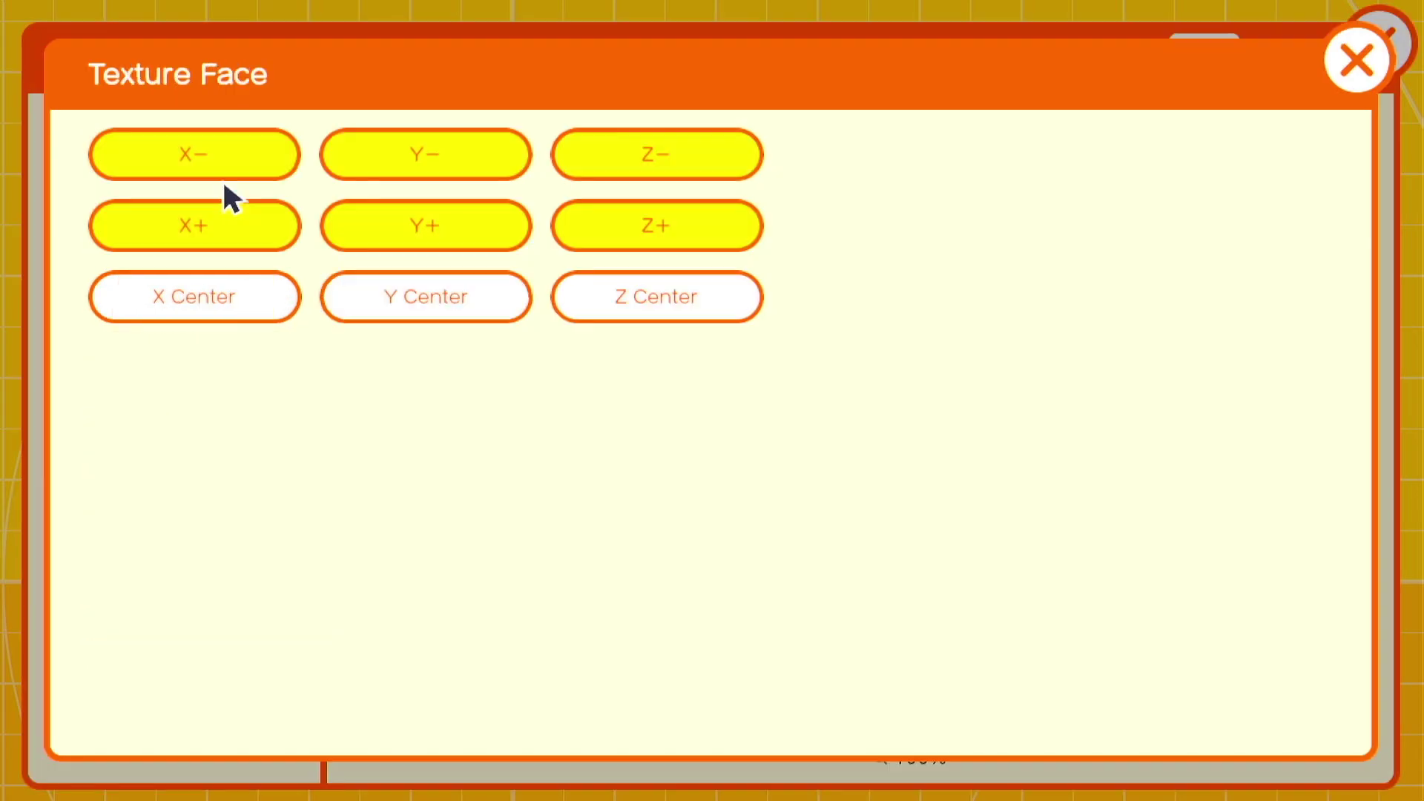
left_click(487, 173)
left_click(490, 229)
left_click(620, 221)
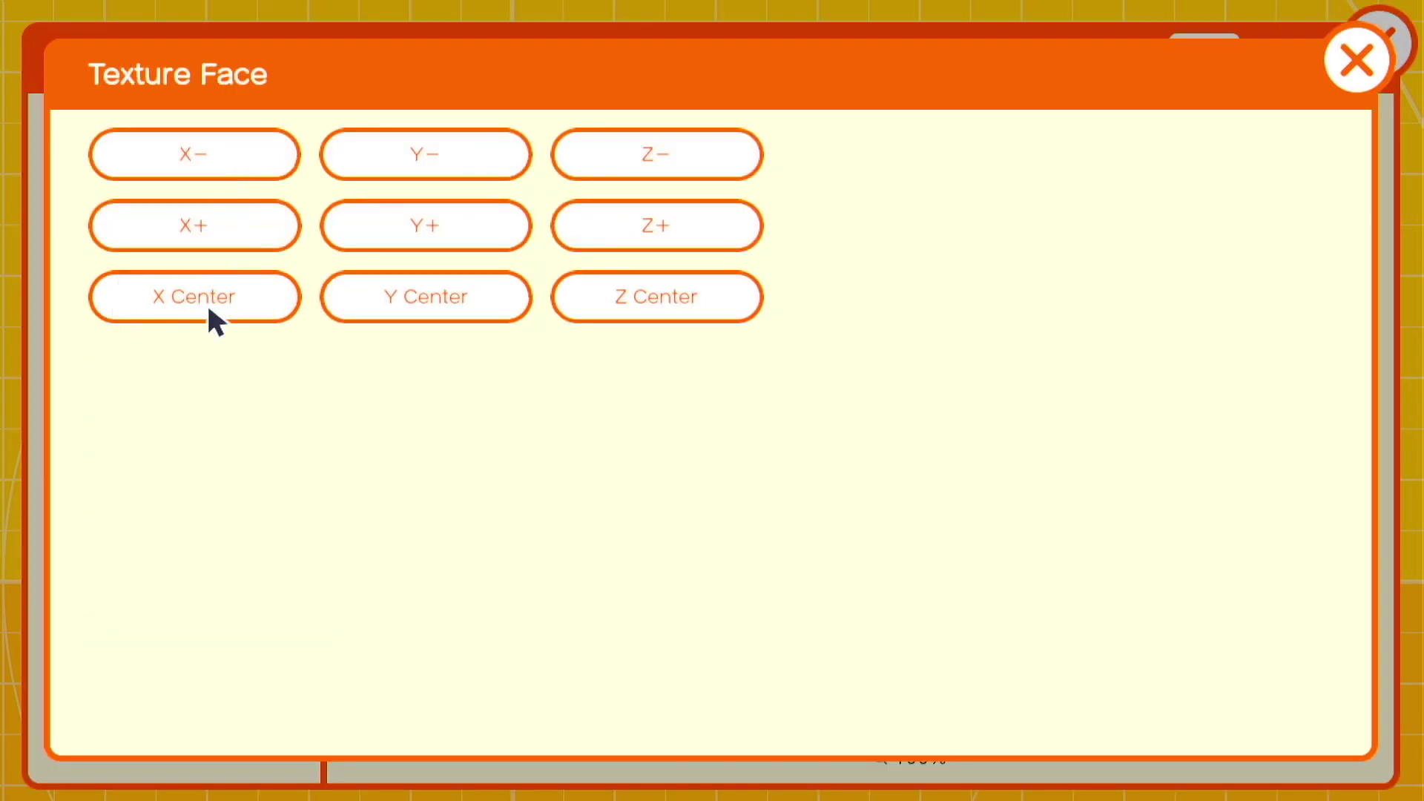
left_click(1336, 60)
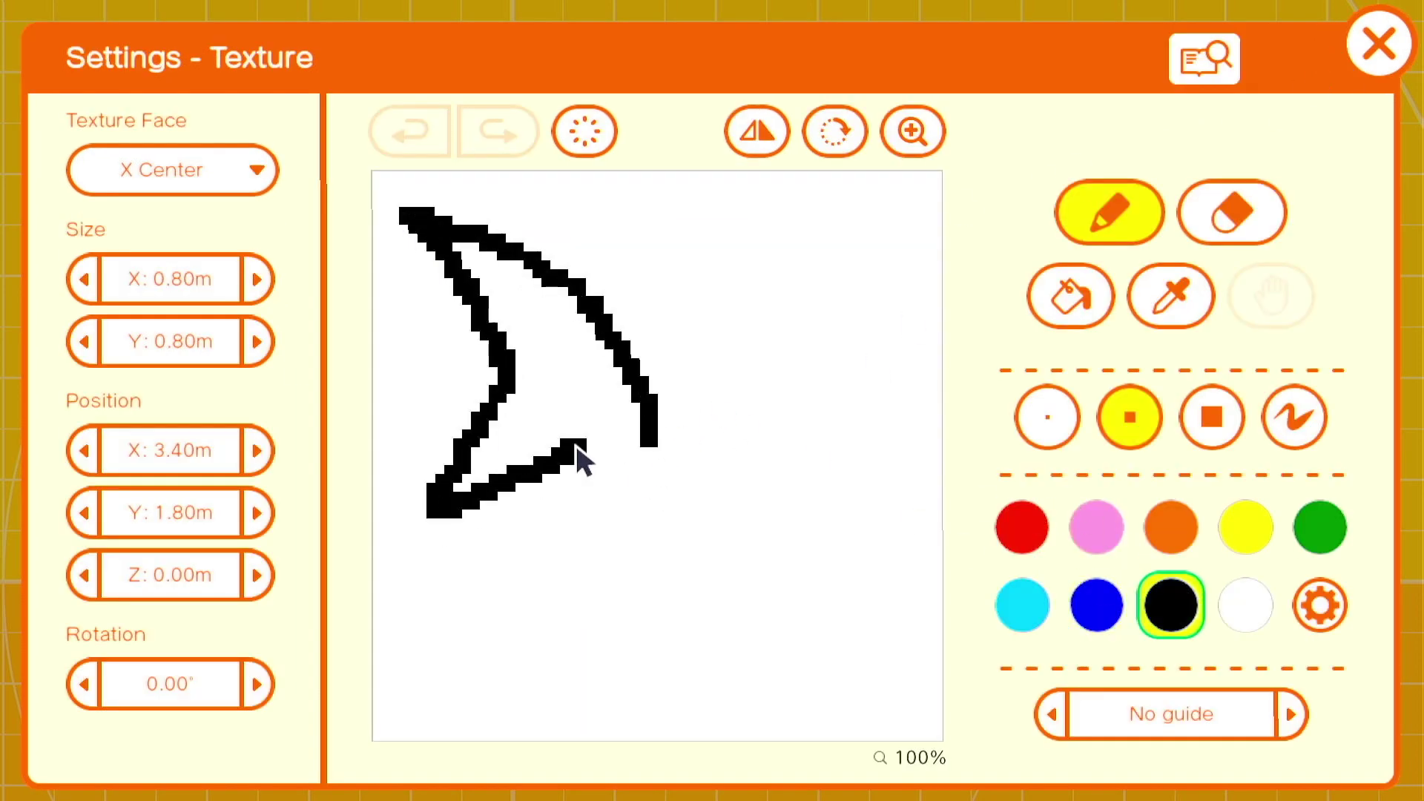
Step: Draw a black-outlined, curved spiky quill on the texture, fill it blue, and check it on the character in the game
left_click(639, 426)
left_click(1070, 297)
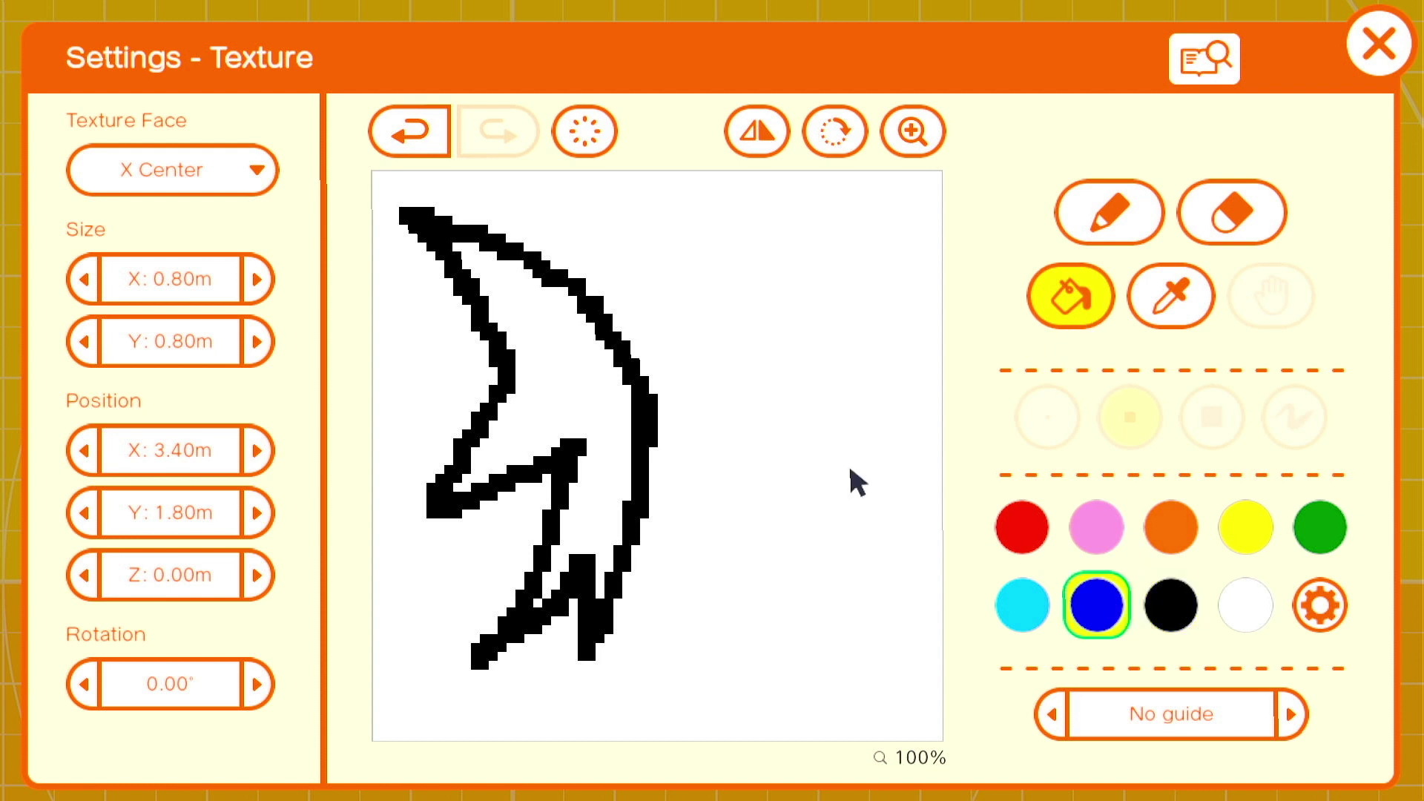
left_click(616, 379)
left_click(1371, 62)
left_click(1119, 310)
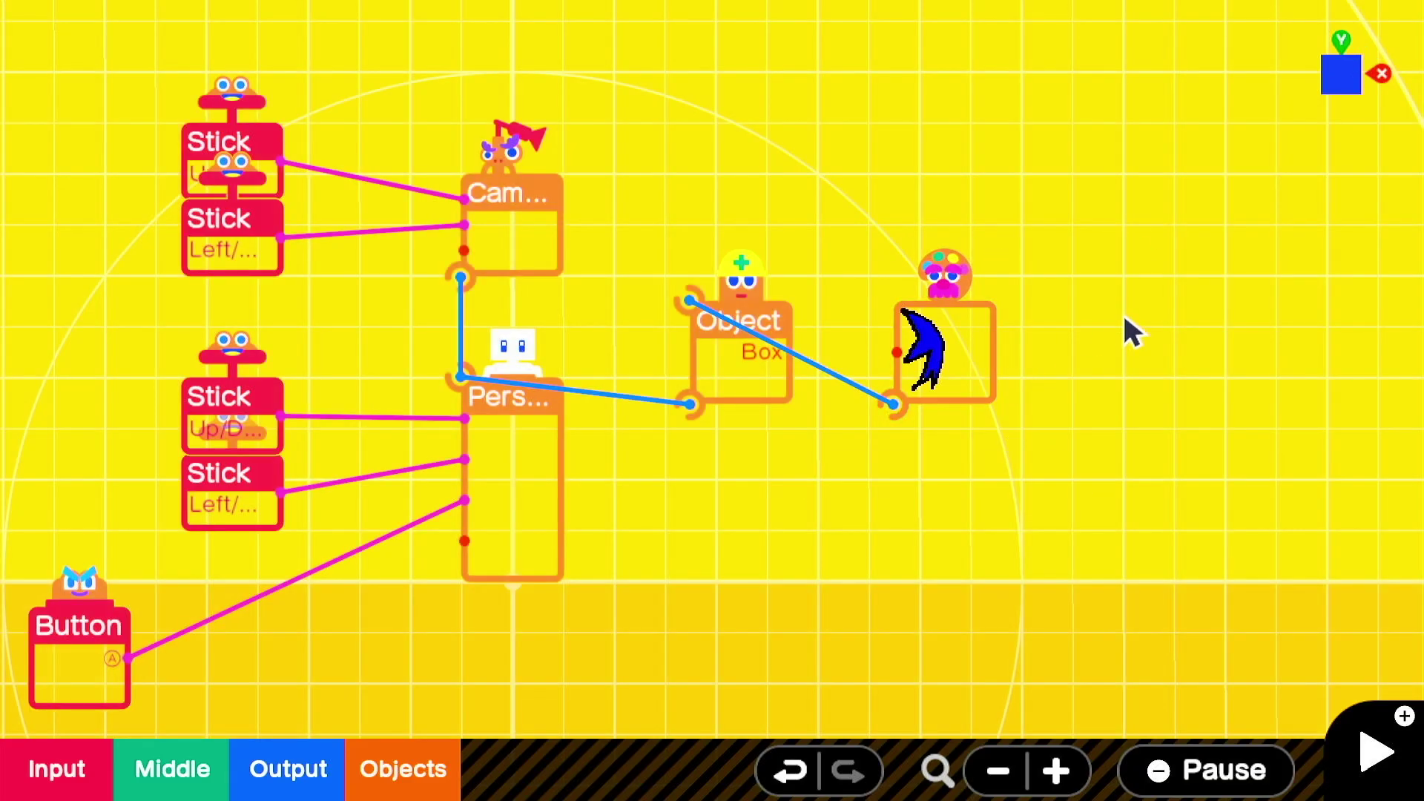
key("plus")
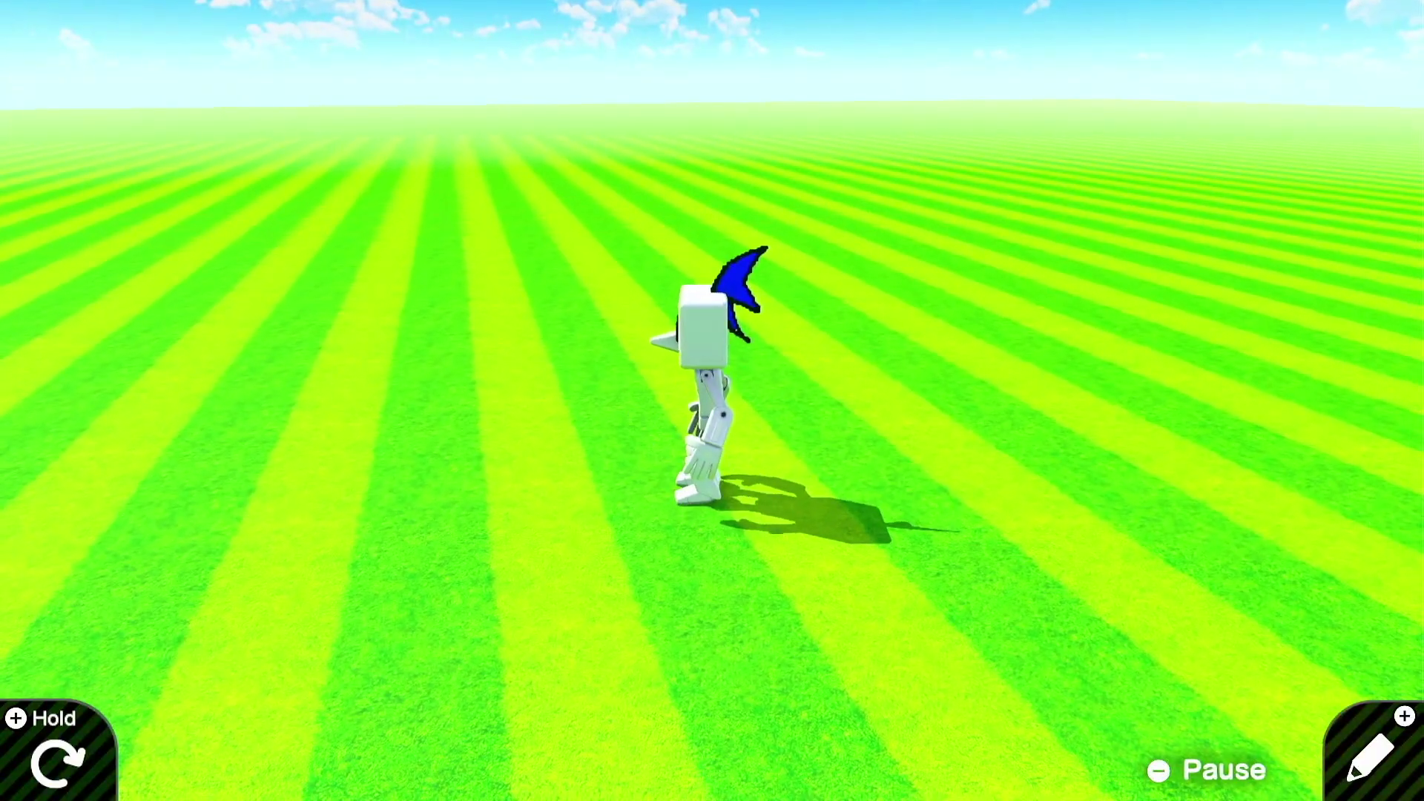
key("plus")
Step: Clear the texture drawing, draw a red cross centred on the canvas, and check its position on the character's head
left_click(956, 356)
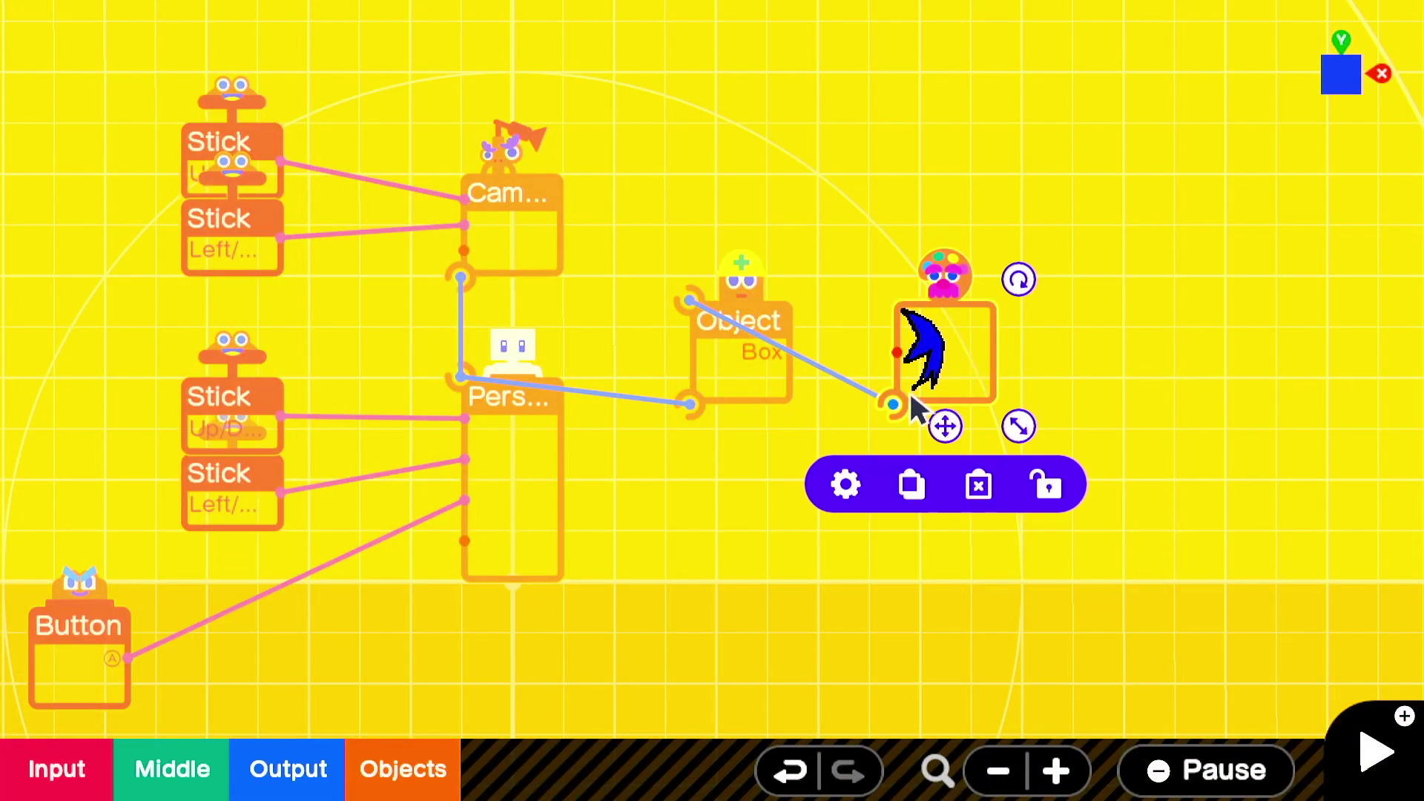
left_click(847, 483)
left_click(584, 127)
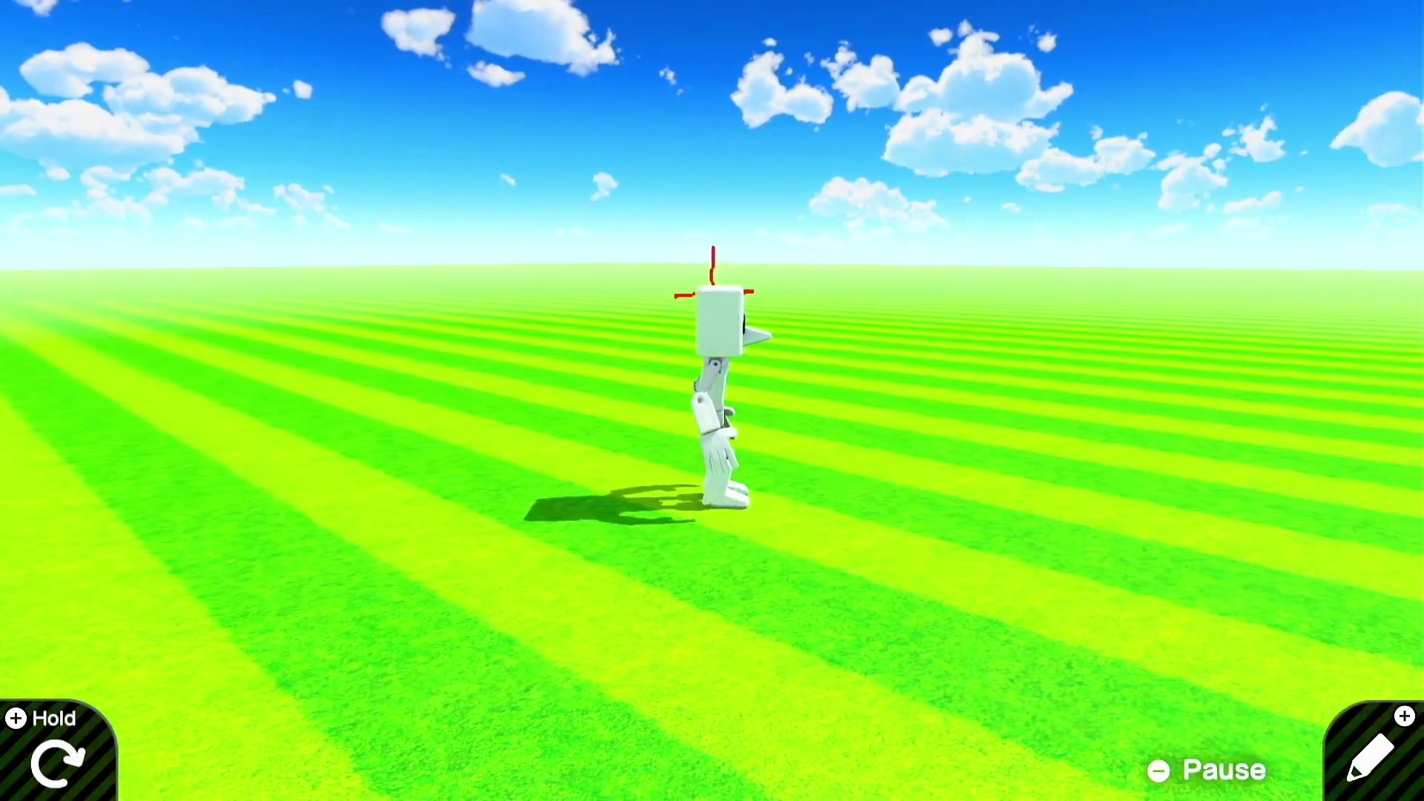
key("plus")
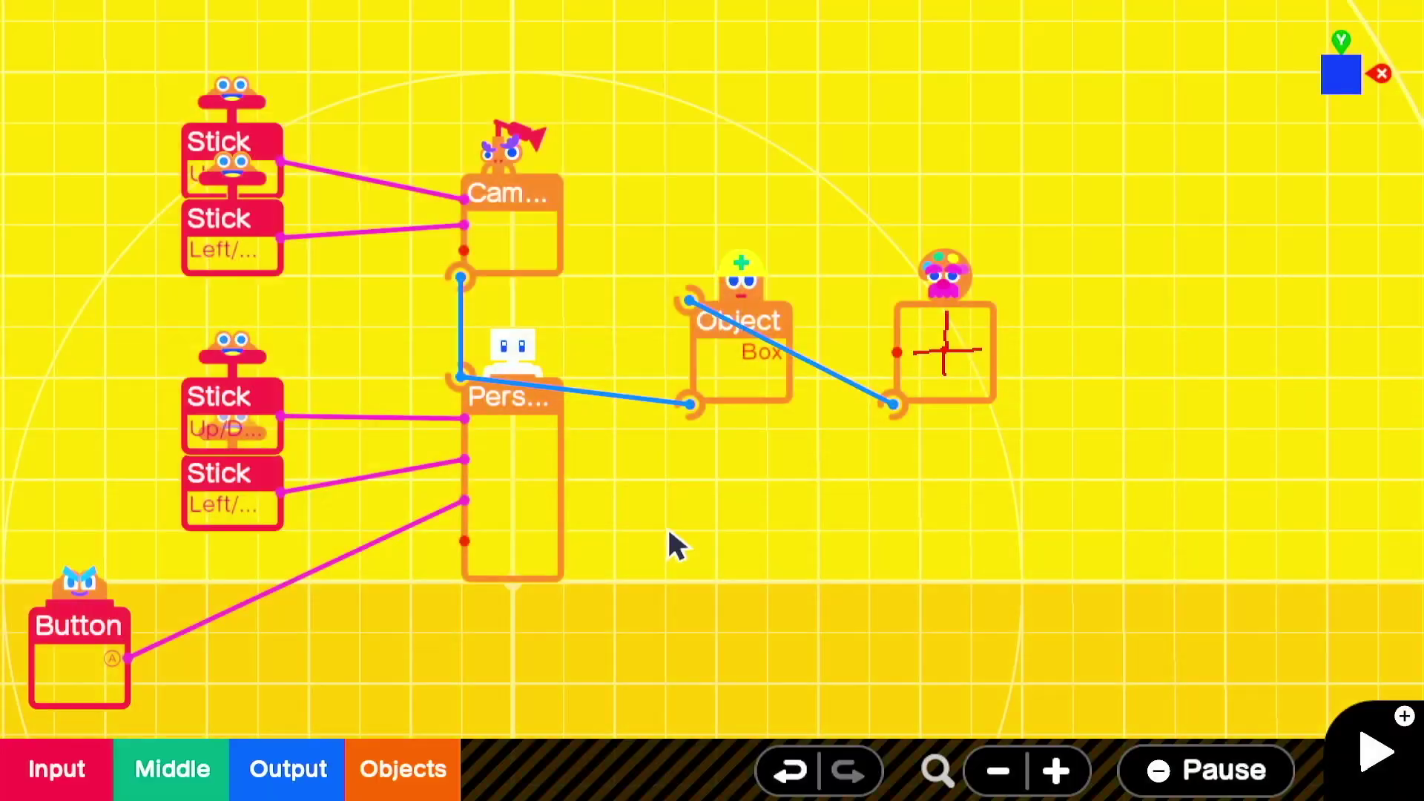
Step: Remove the Box and Texture holding the red cross, and move the quill Box and Texture pair beside the Person nodon
left_click(946, 349)
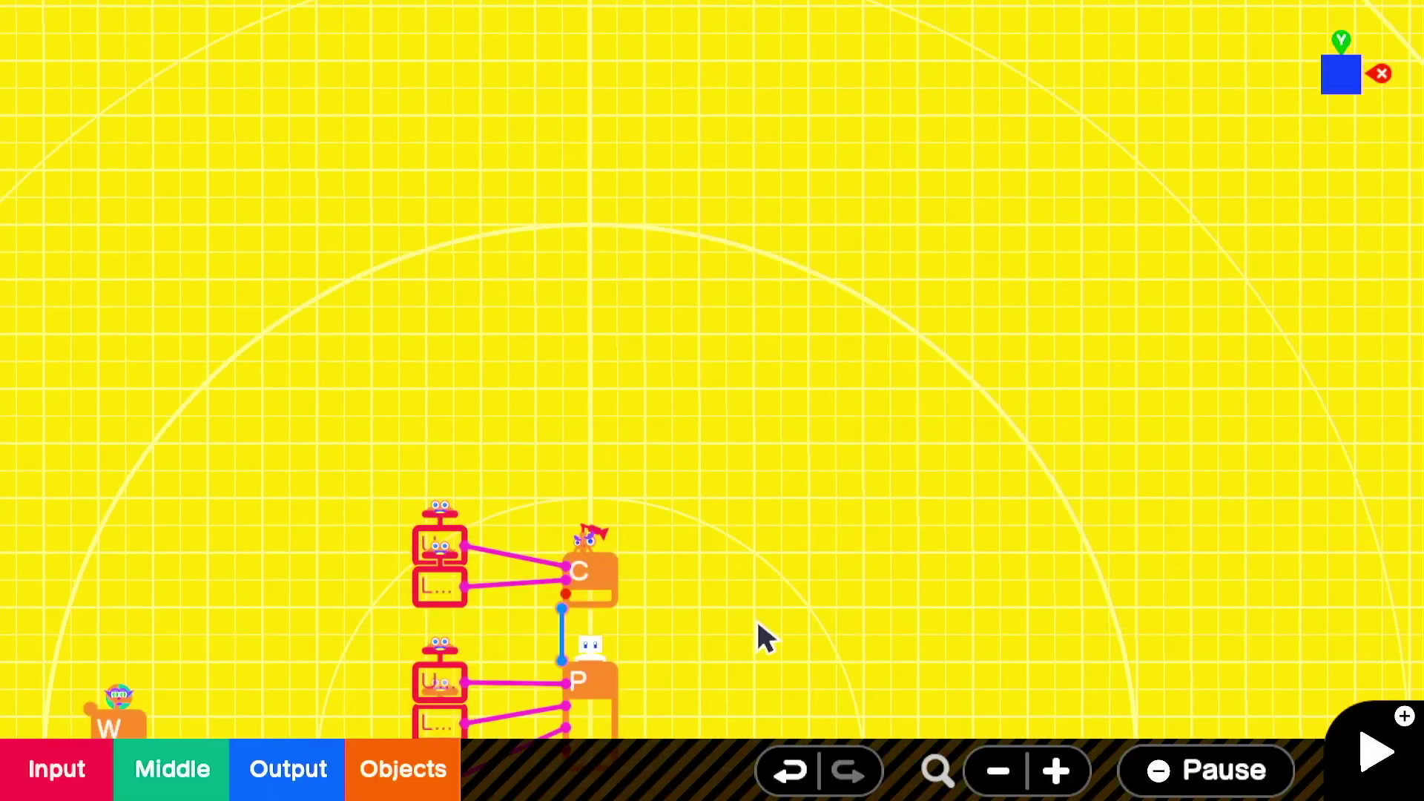
left_click_drag(238, 229, 57, 445)
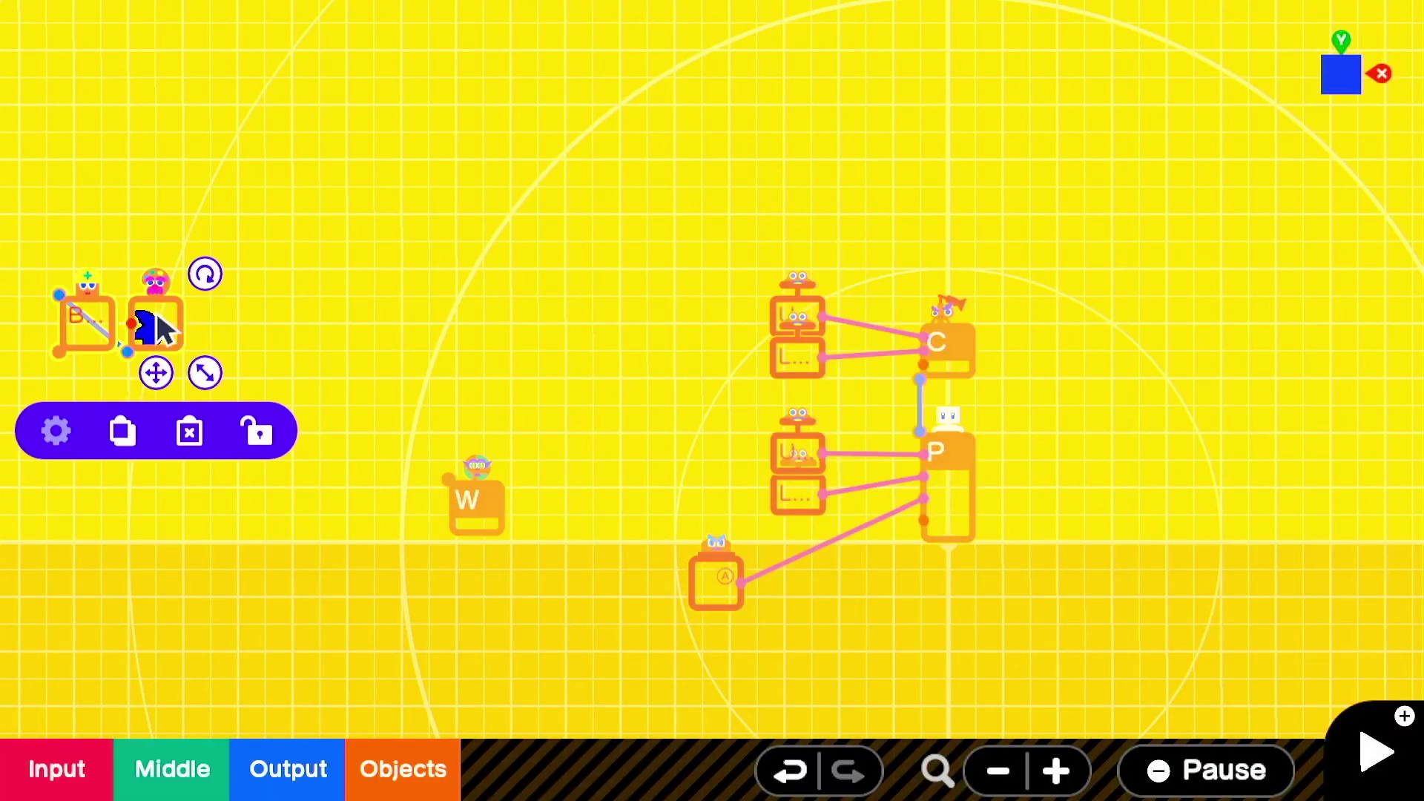
left_click_drag(159, 326, 1112, 416)
scroll(1071, 581, "up", 2)
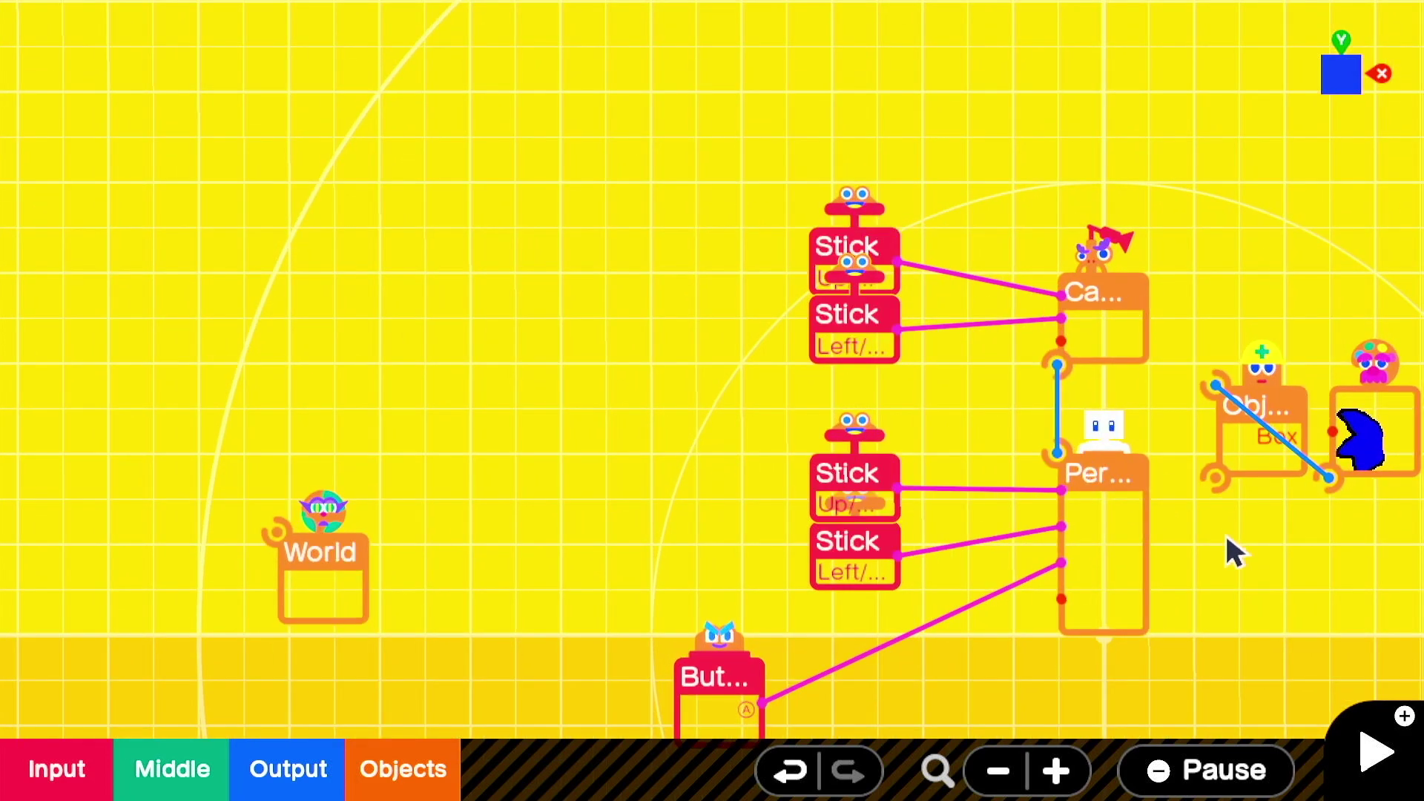
scroll(1225, 532, "up", 2)
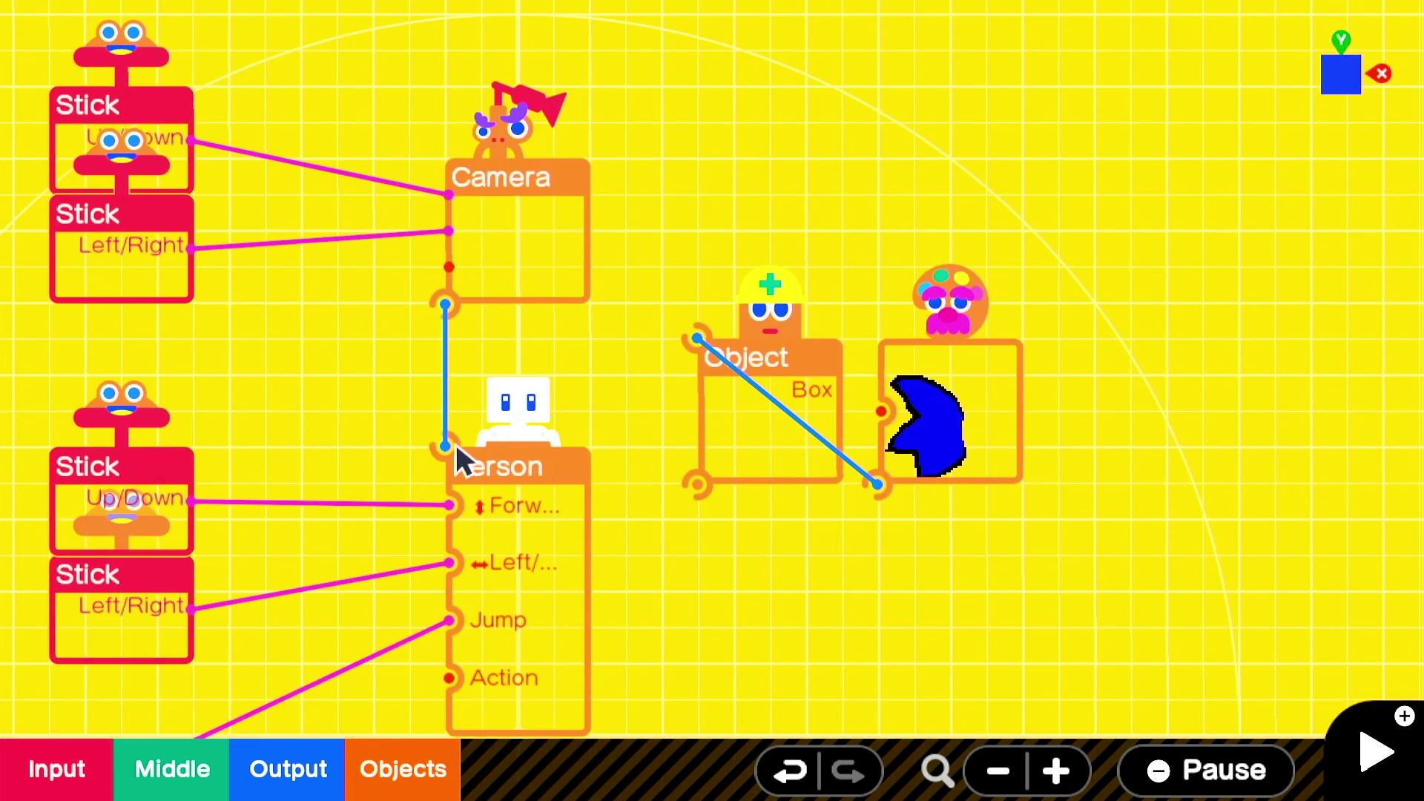
Step: Connect the quill's Box to the Person nodon, look over the quill Texture's settings, and check it in the game
left_click_drag(666, 490, 697, 485)
left_click(1001, 413)
left_click(849, 563)
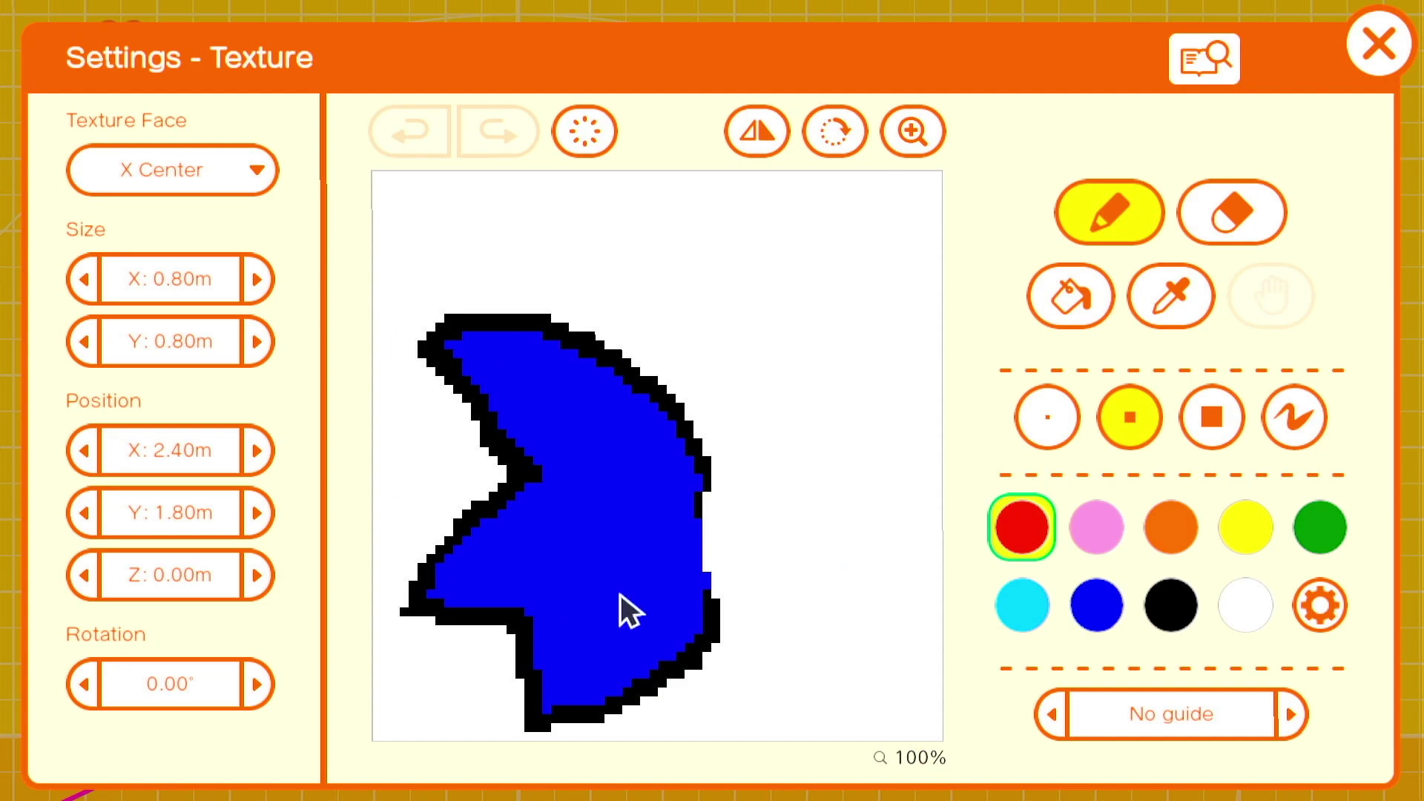
left_click(1377, 45)
left_click(1260, 225)
key("plus")
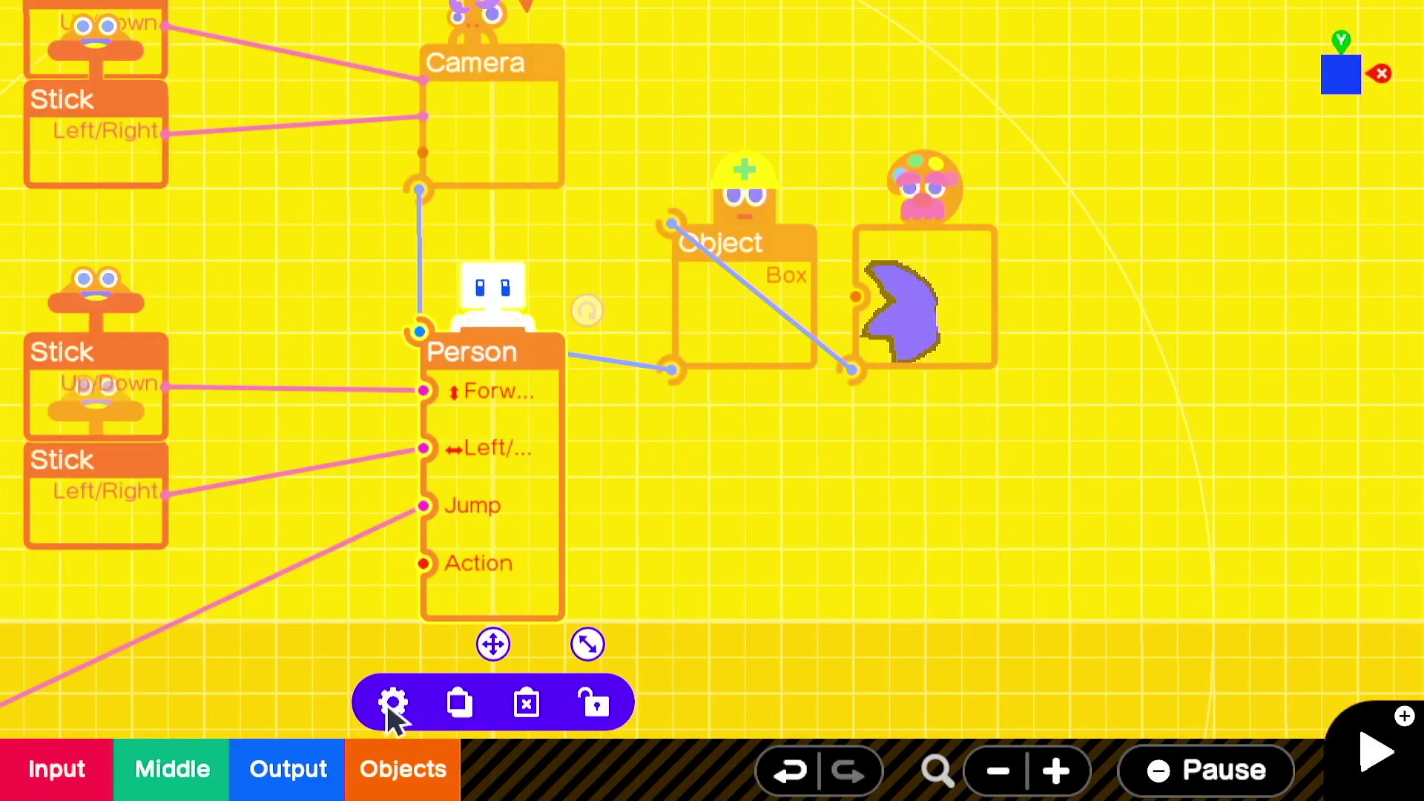
Step: Set the Person nodon's color to Blue and check the character in the game
left_click(393, 703)
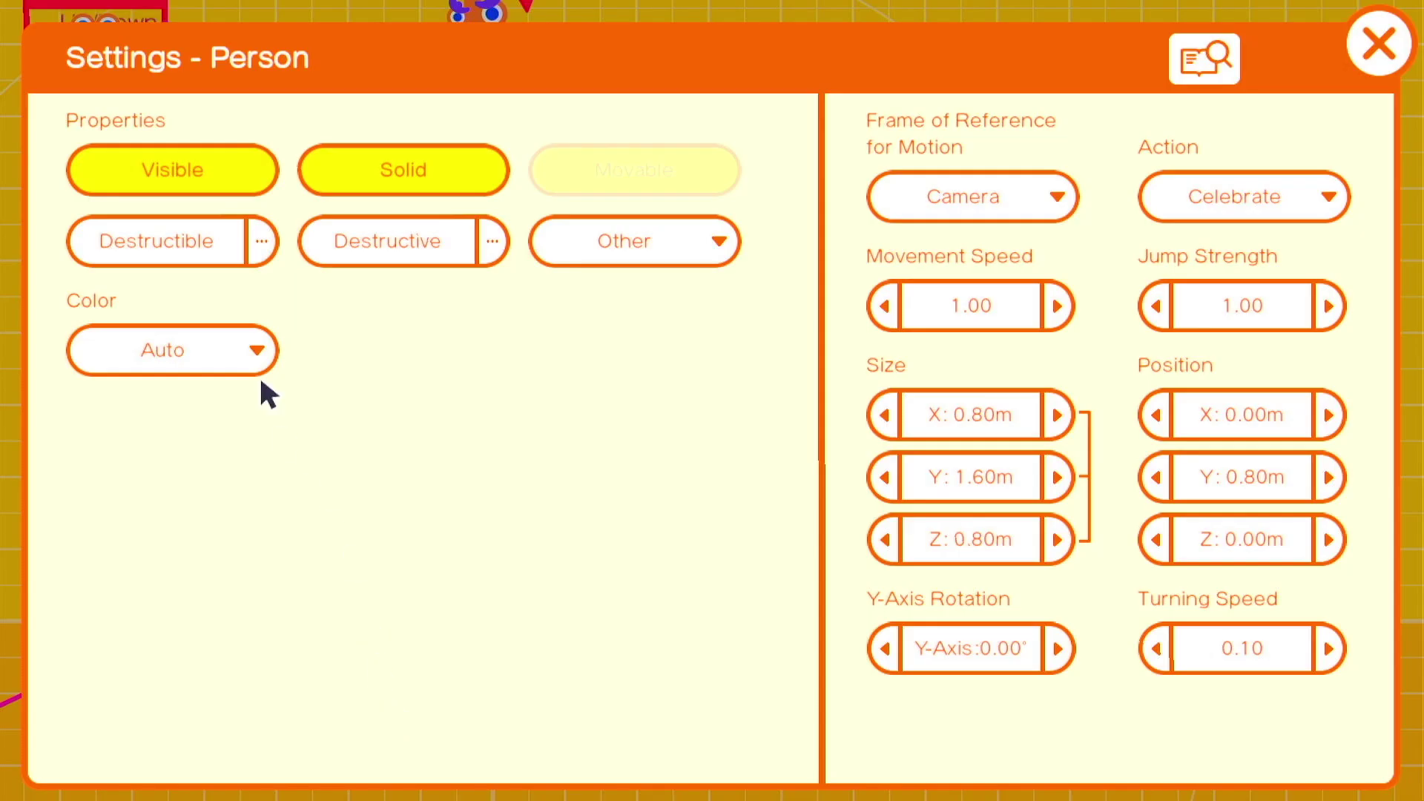
left_click(239, 347)
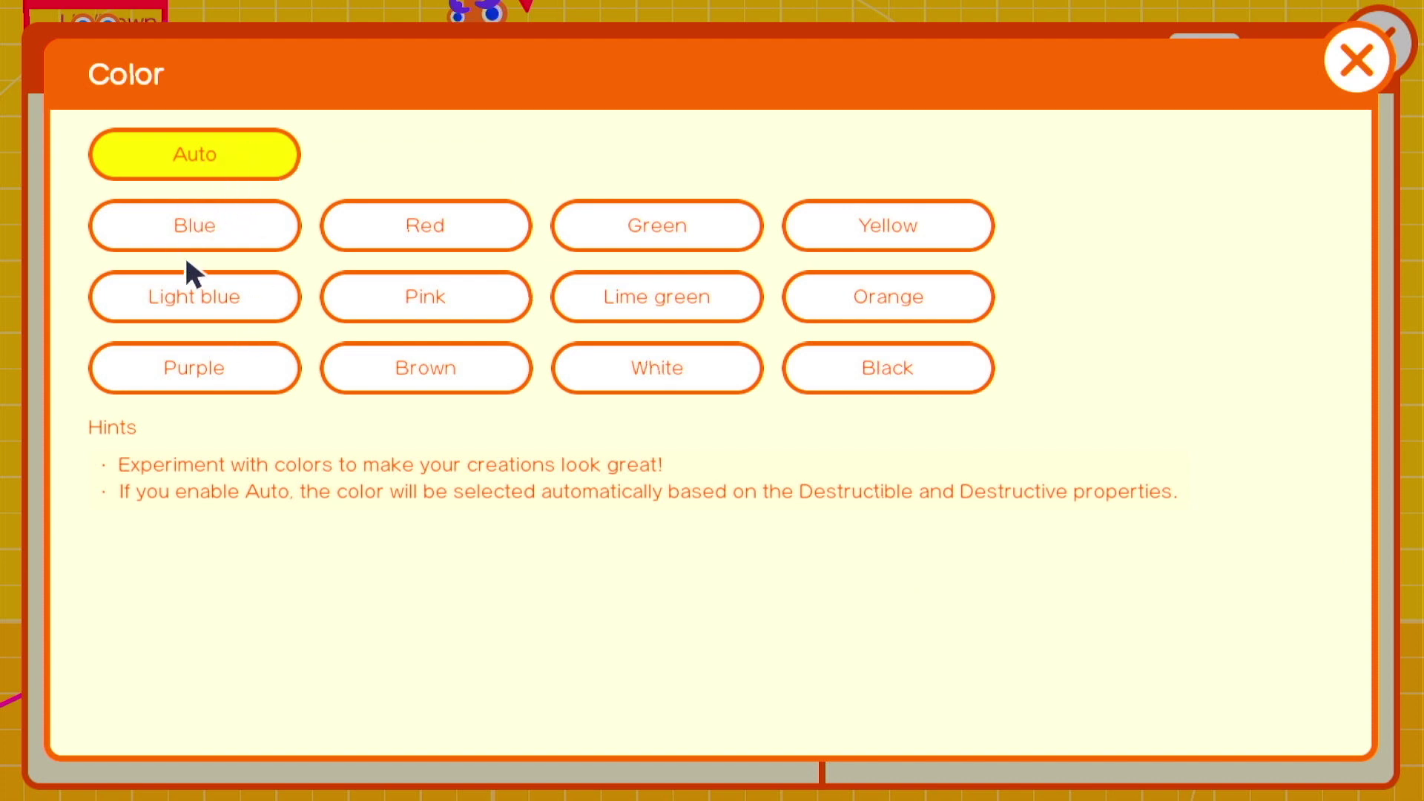
left_click(197, 230)
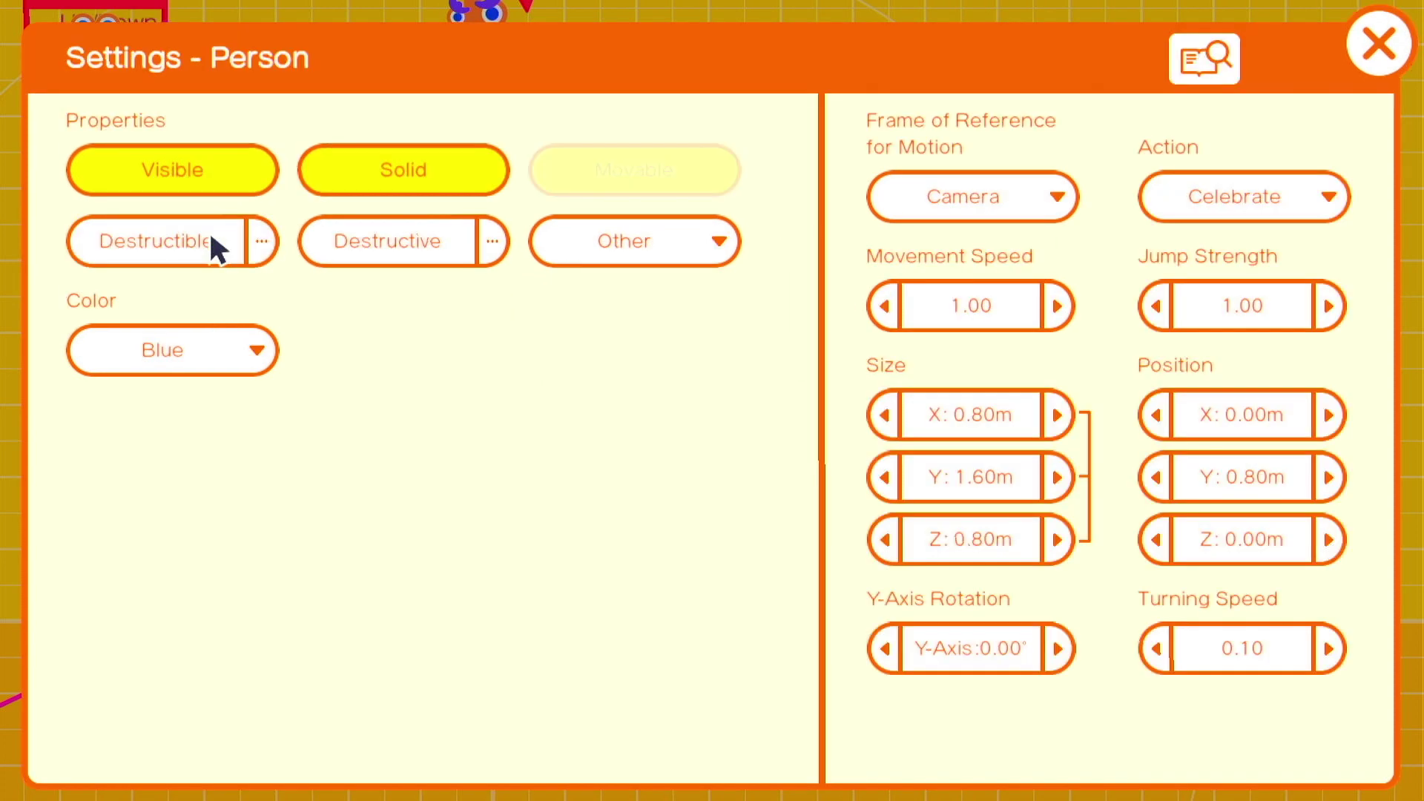
left_click(1377, 46)
key("plus")
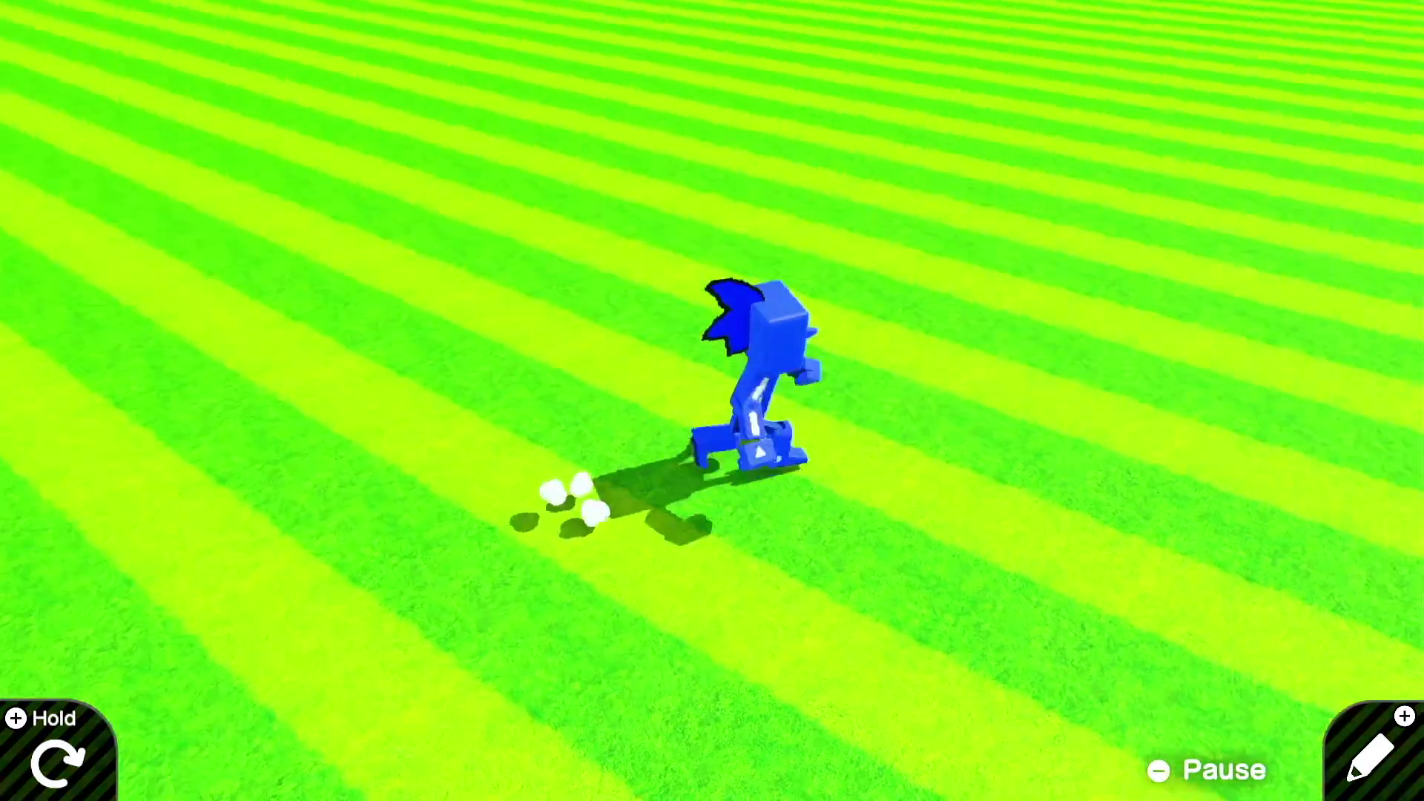
key("plus")
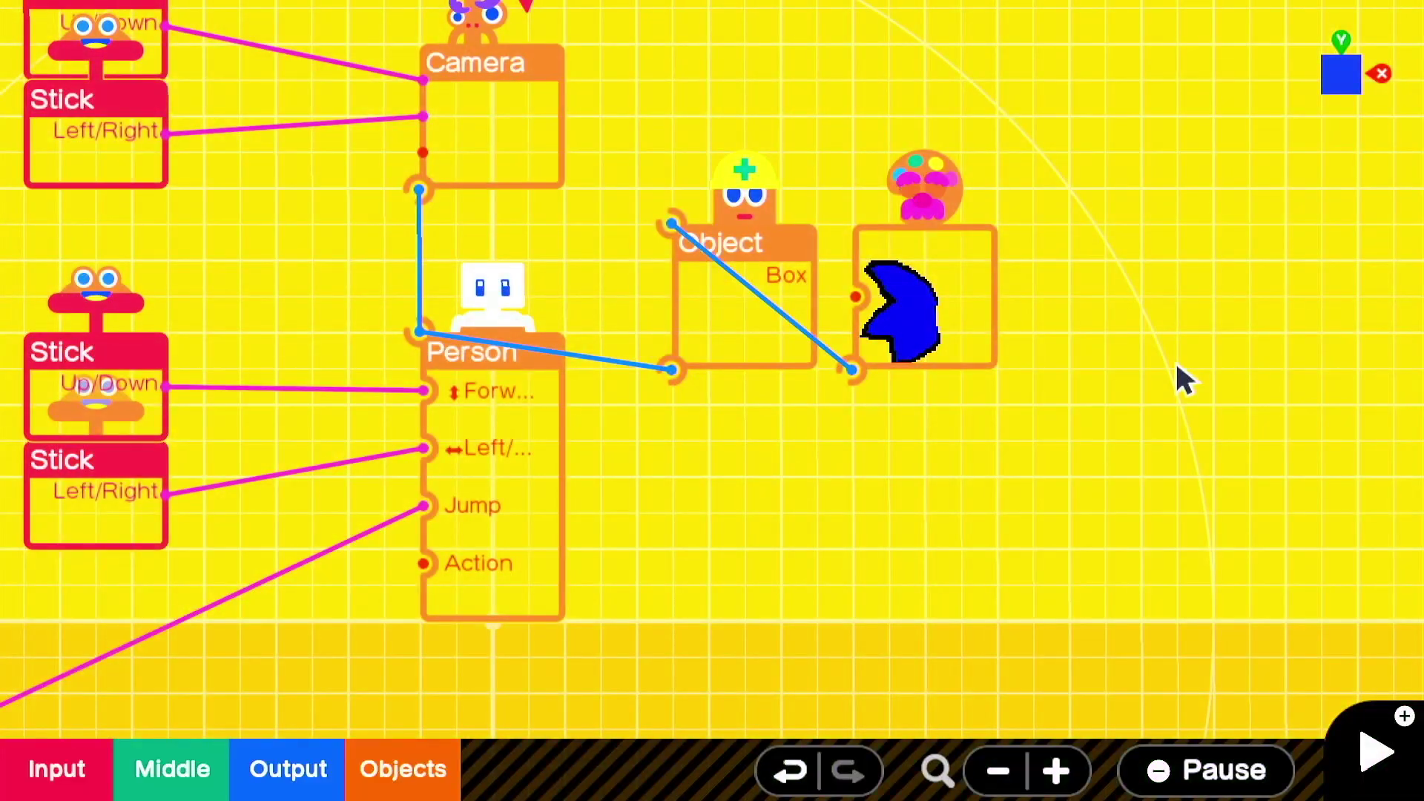
scroll(1176, 364, "down", 1)
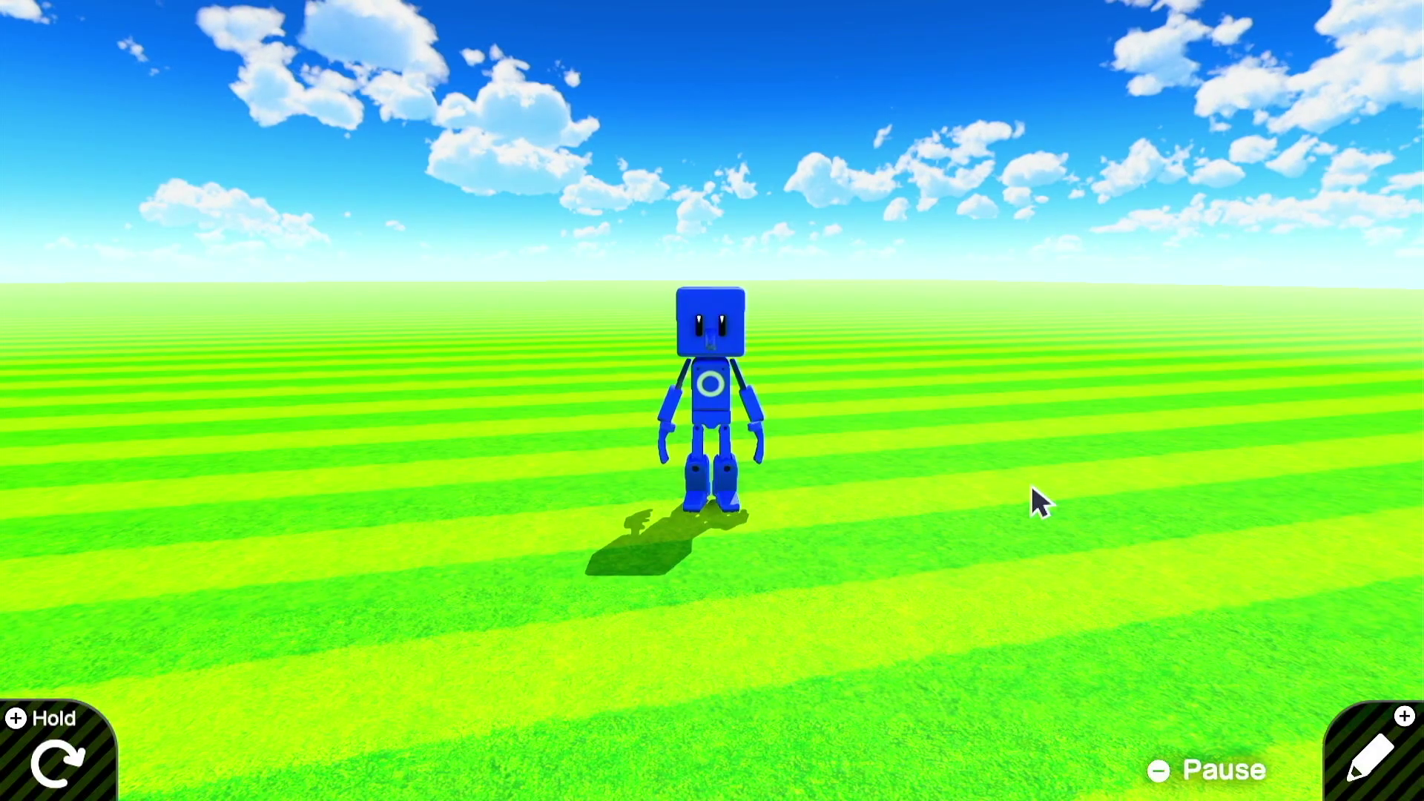
key("plus")
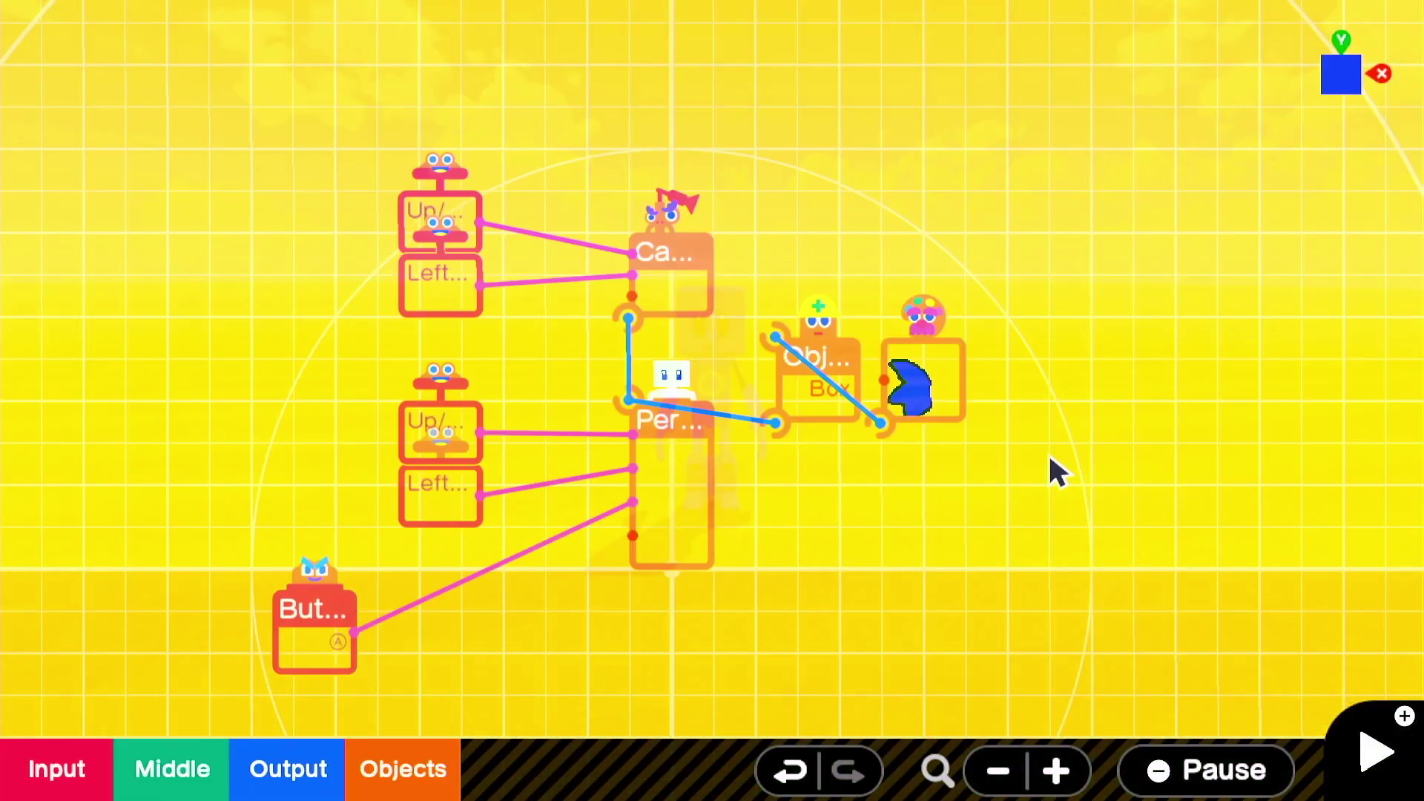
Step: Select the quill's Box and Texture nodons together and move them up beside the Camera nodon
left_click_drag(1116, 335, 810, 287)
left_click_drag(464, 452, 500, 525)
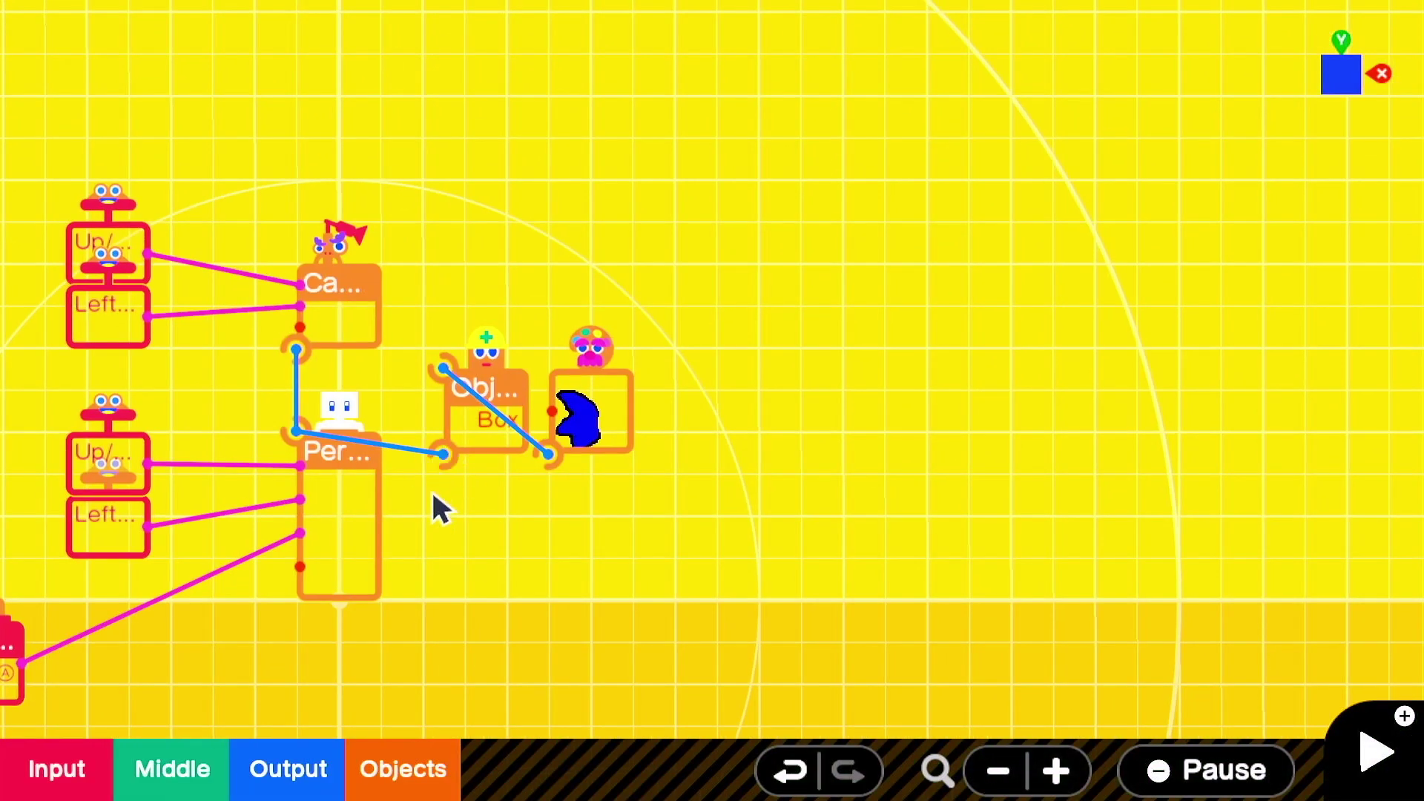
left_click(574, 421)
left_click(645, 421)
left_click_drag(440, 550, 440, 550)
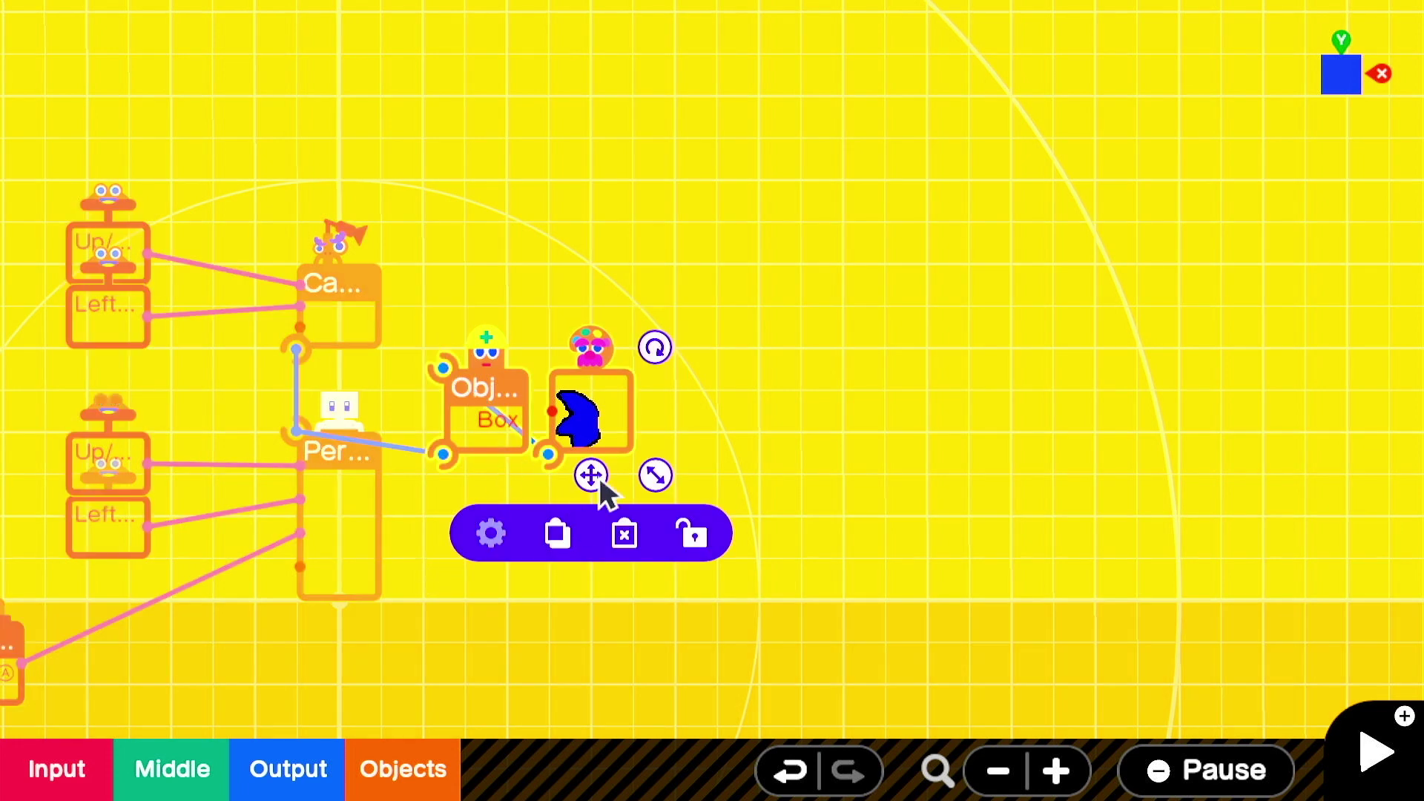
left_click_drag(598, 478, 587, 351)
Step: Add a box-shaped Moving Object, shrink it to 0.40 m in X and Y, and connect it to the Person nodon
left_click(399, 747)
left_click(297, 369)
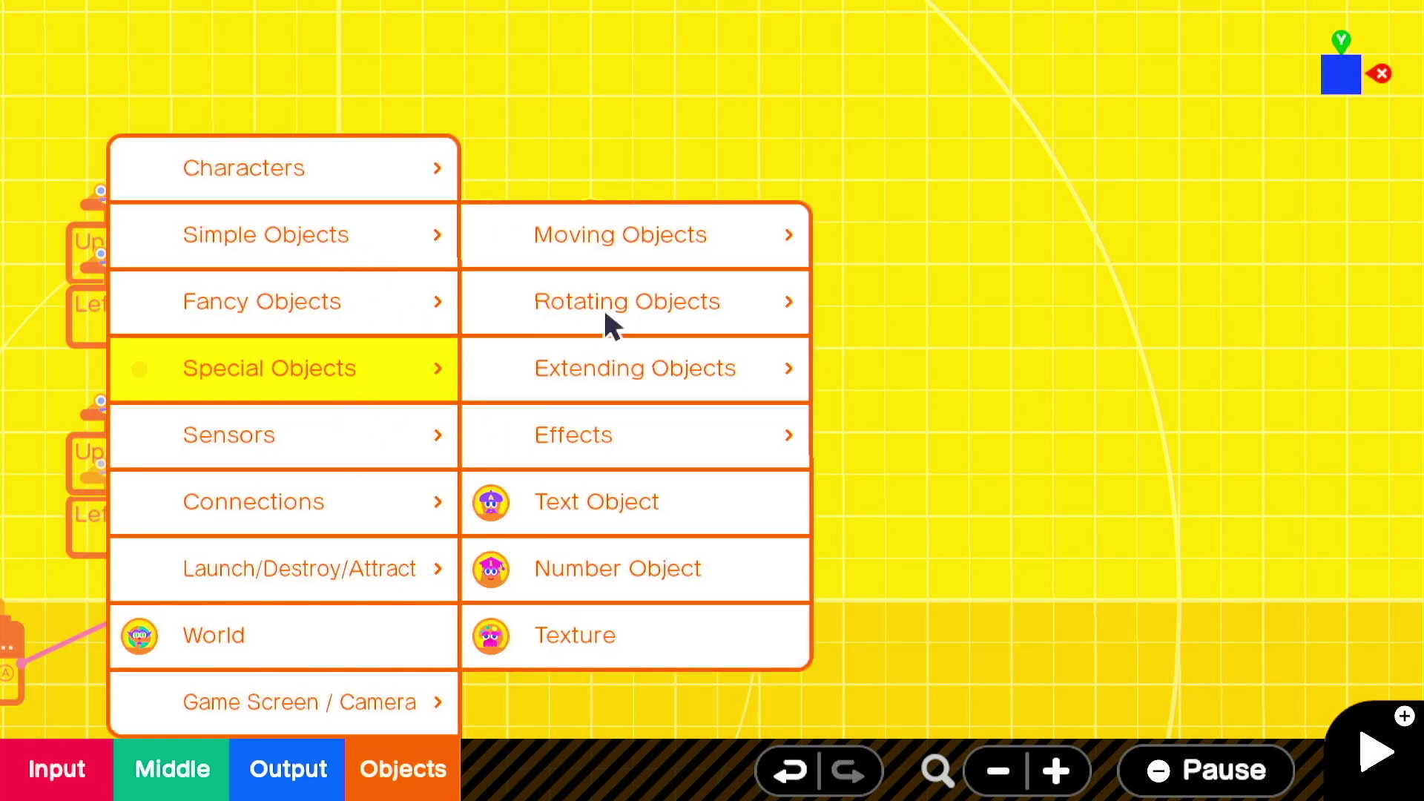
left_click(667, 234)
left_click(897, 234)
left_click_drag(791, 460, 486, 573)
scroll(740, 428, "up", 3)
left_click_drag(50, 449, 517, 528)
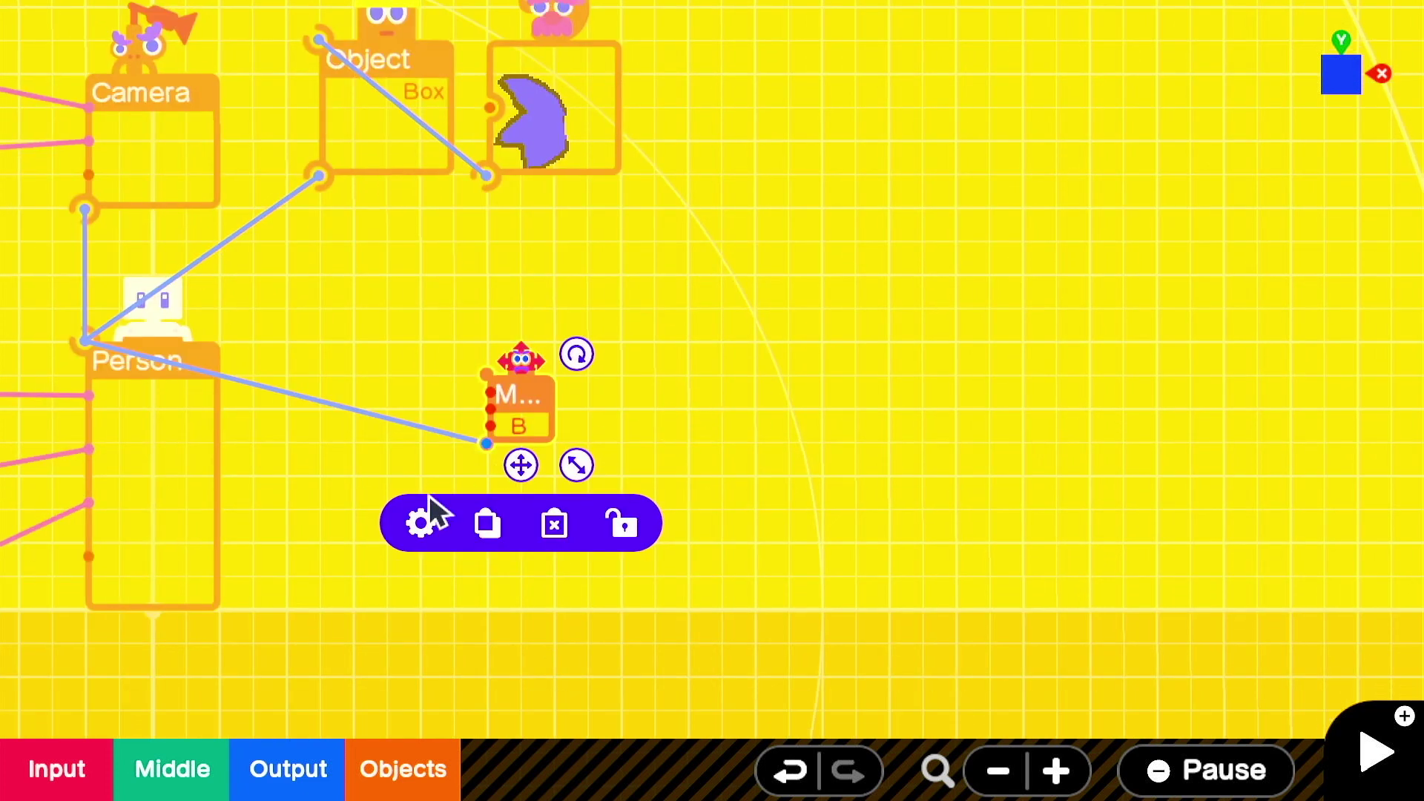
Step: Set the Moving Object's own and target connection points manually to Center, and turn off Visible and Solid
left_click(421, 515)
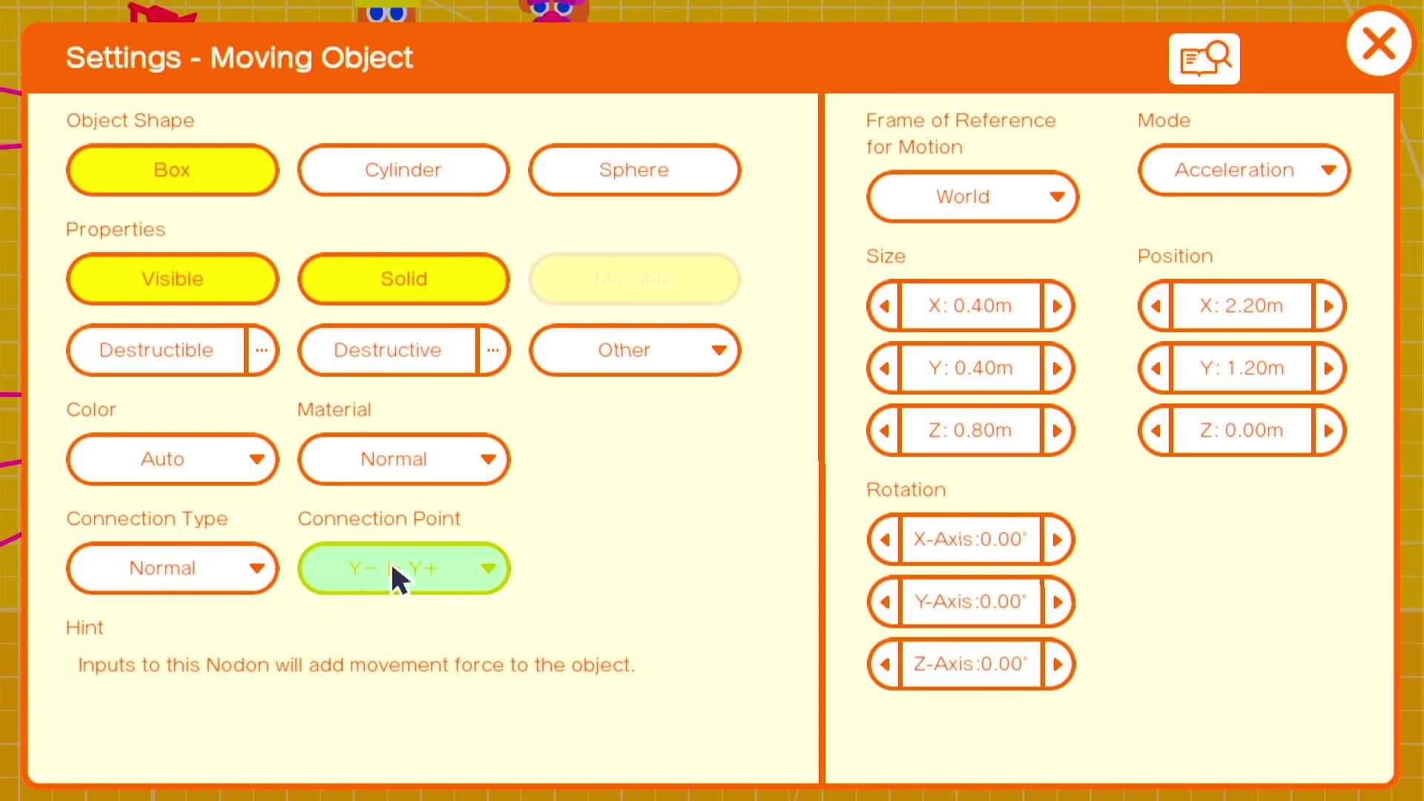
left_click(393, 576)
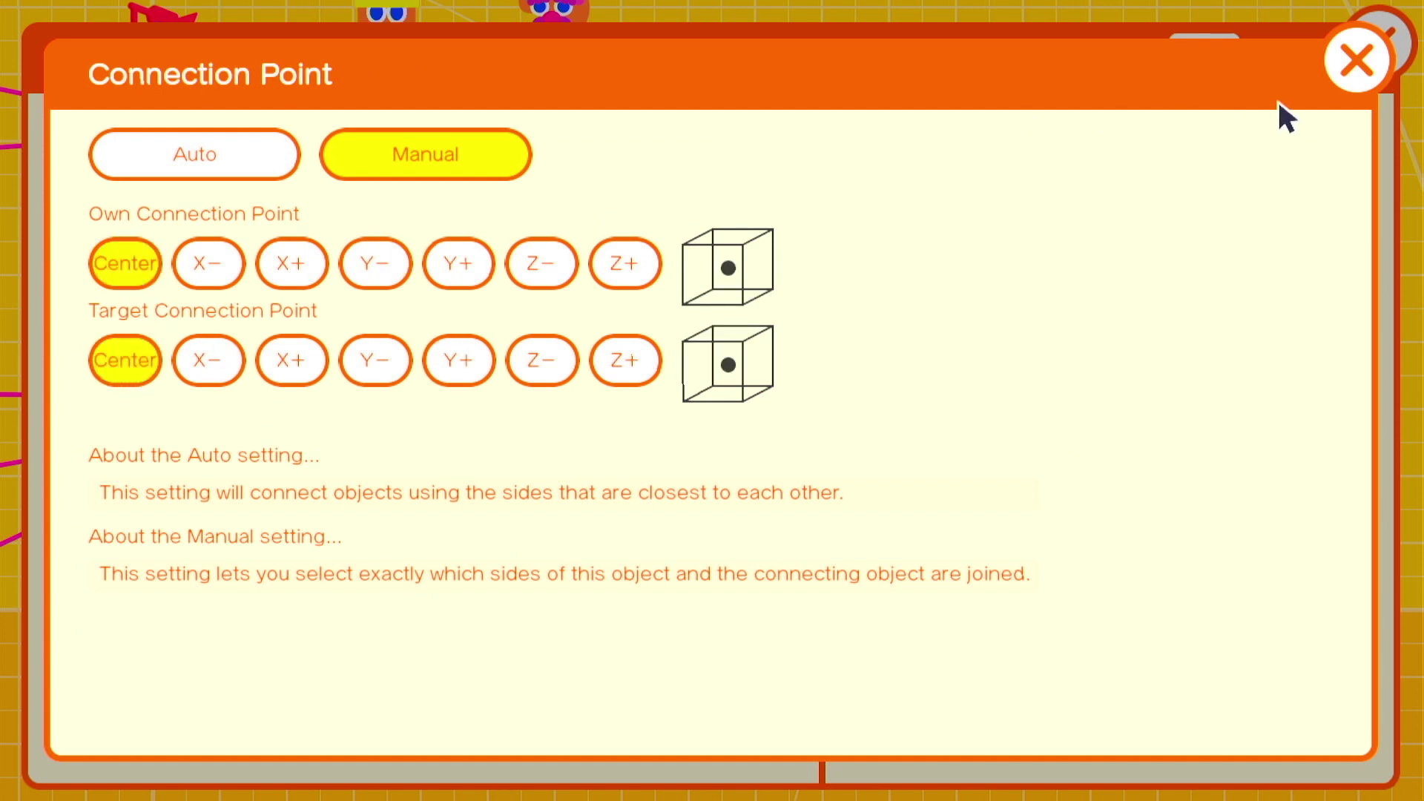
left_click(1346, 75)
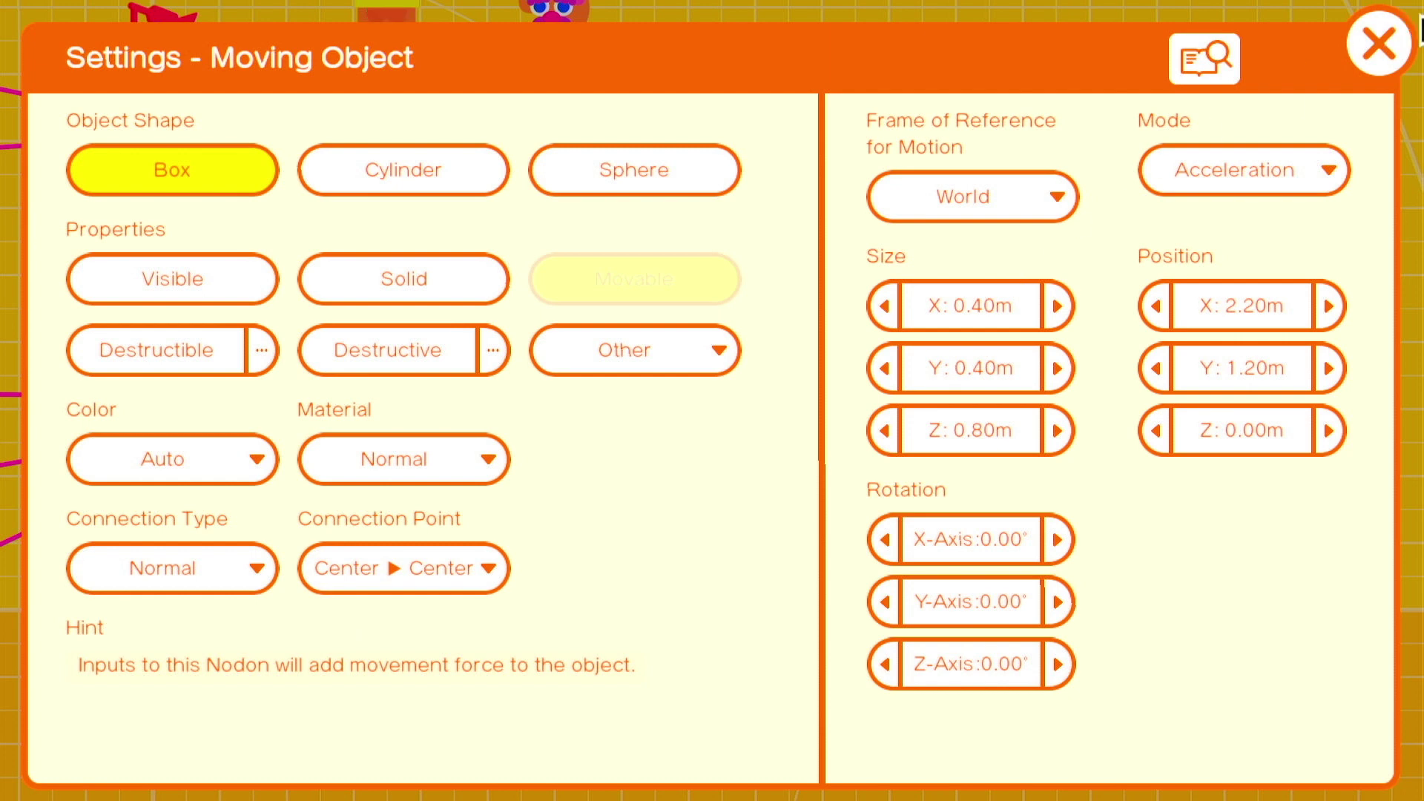
Step: Set the Moving Object's frame of reference for motion to Local
left_click(951, 201)
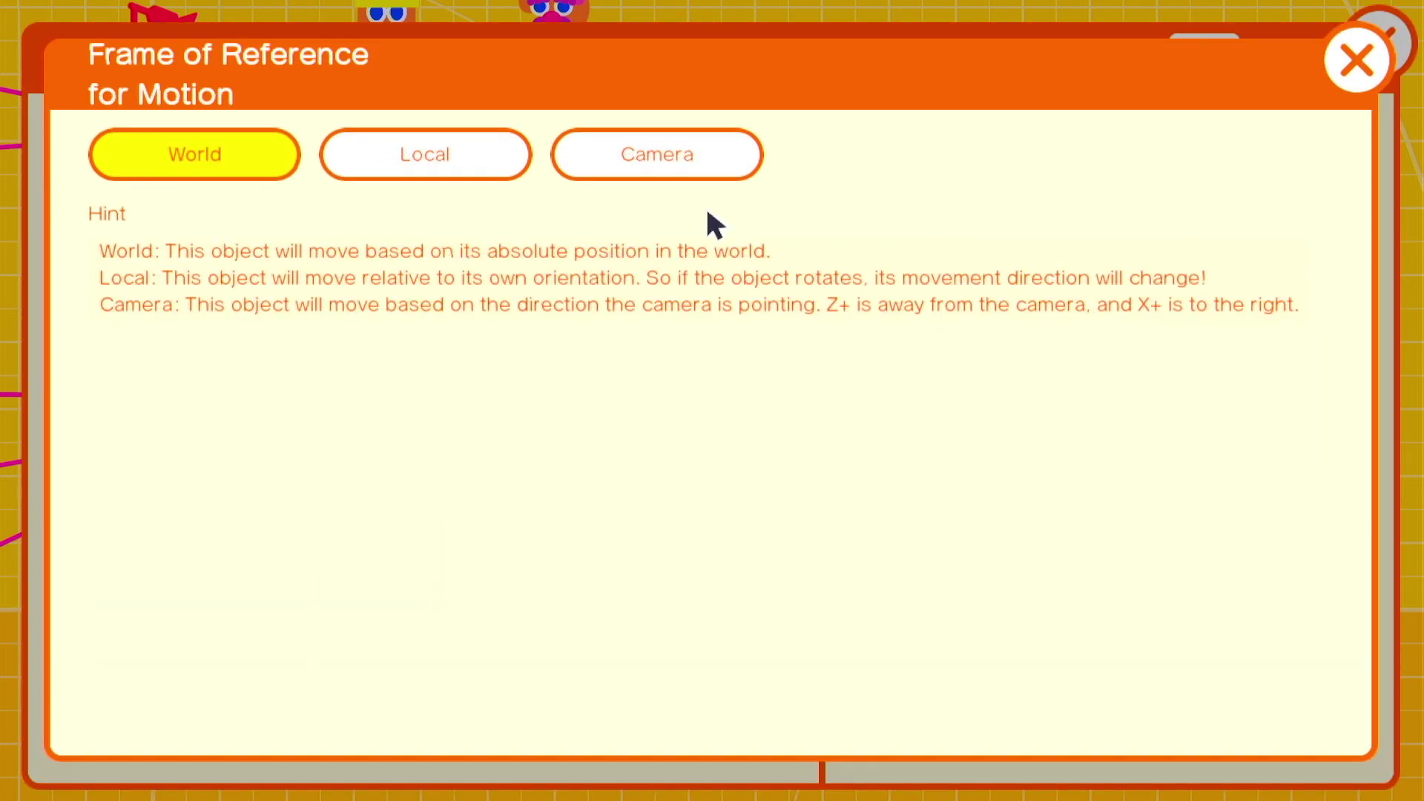
left_click(1348, 74)
left_click(1021, 198)
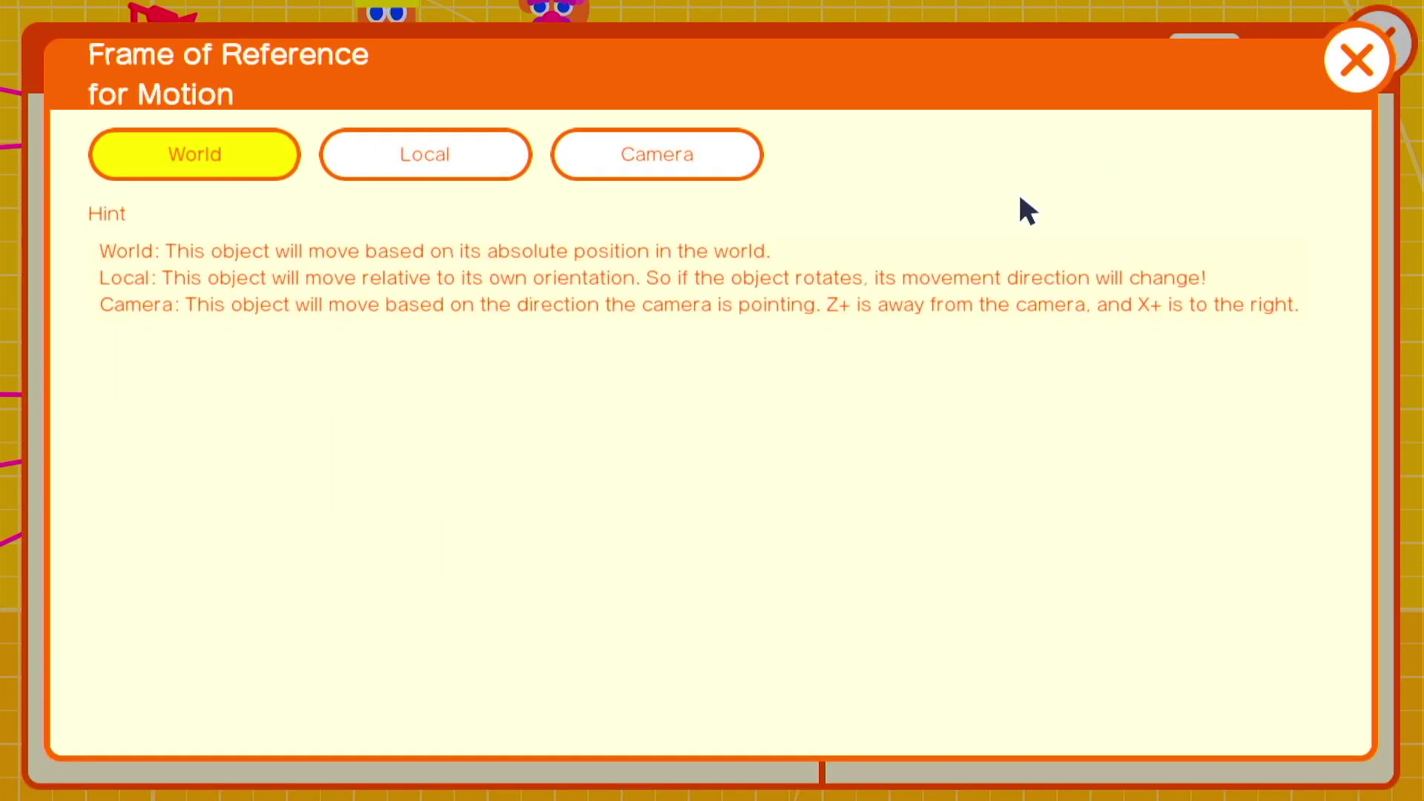
left_click(474, 178)
left_click(1409, 54)
left_click(948, 230)
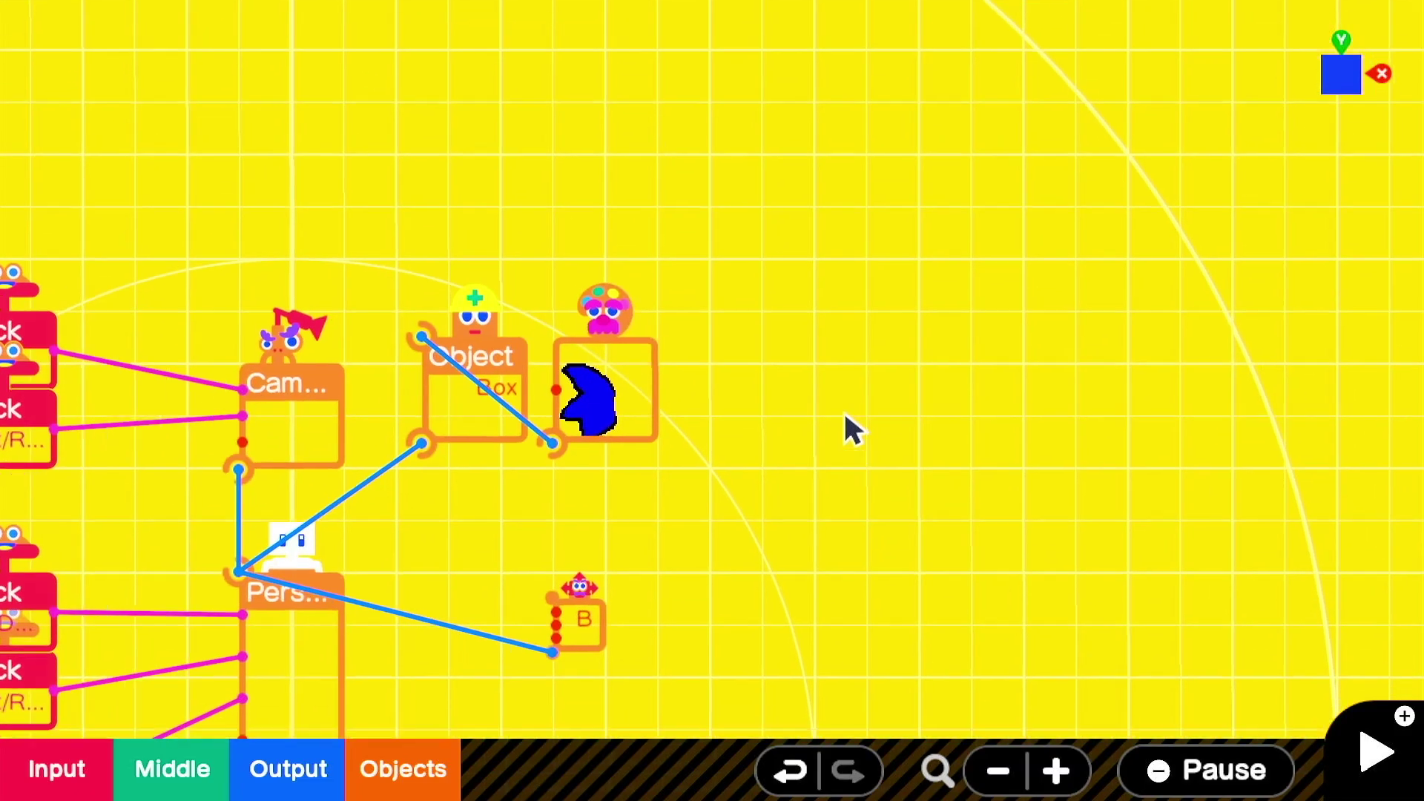
Step: Add an equals (=) comparison nodon and place it in the empty area above the Camera nodon
scroll(844, 415, "down", 1)
left_click_drag(833, 362, 812, 395)
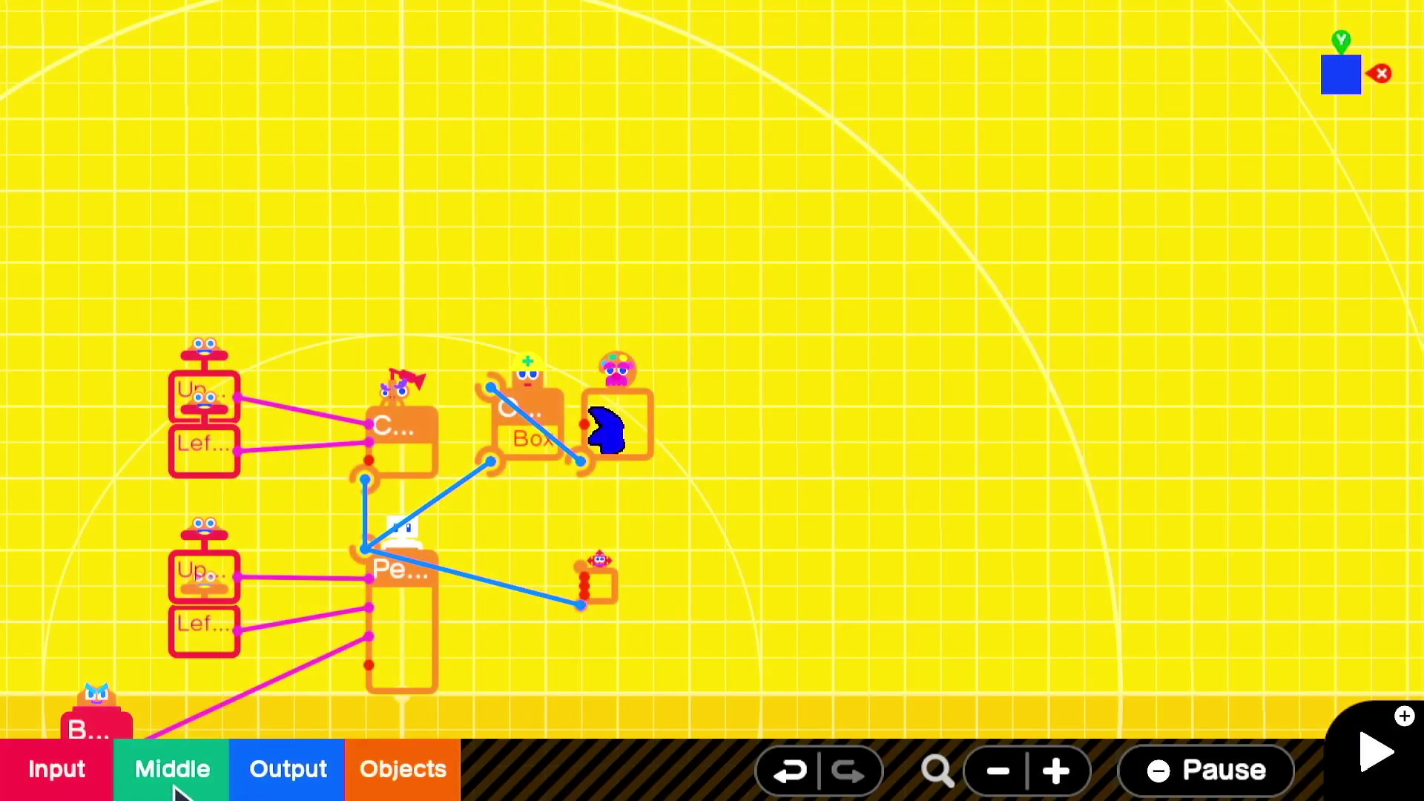
left_click(111, 775)
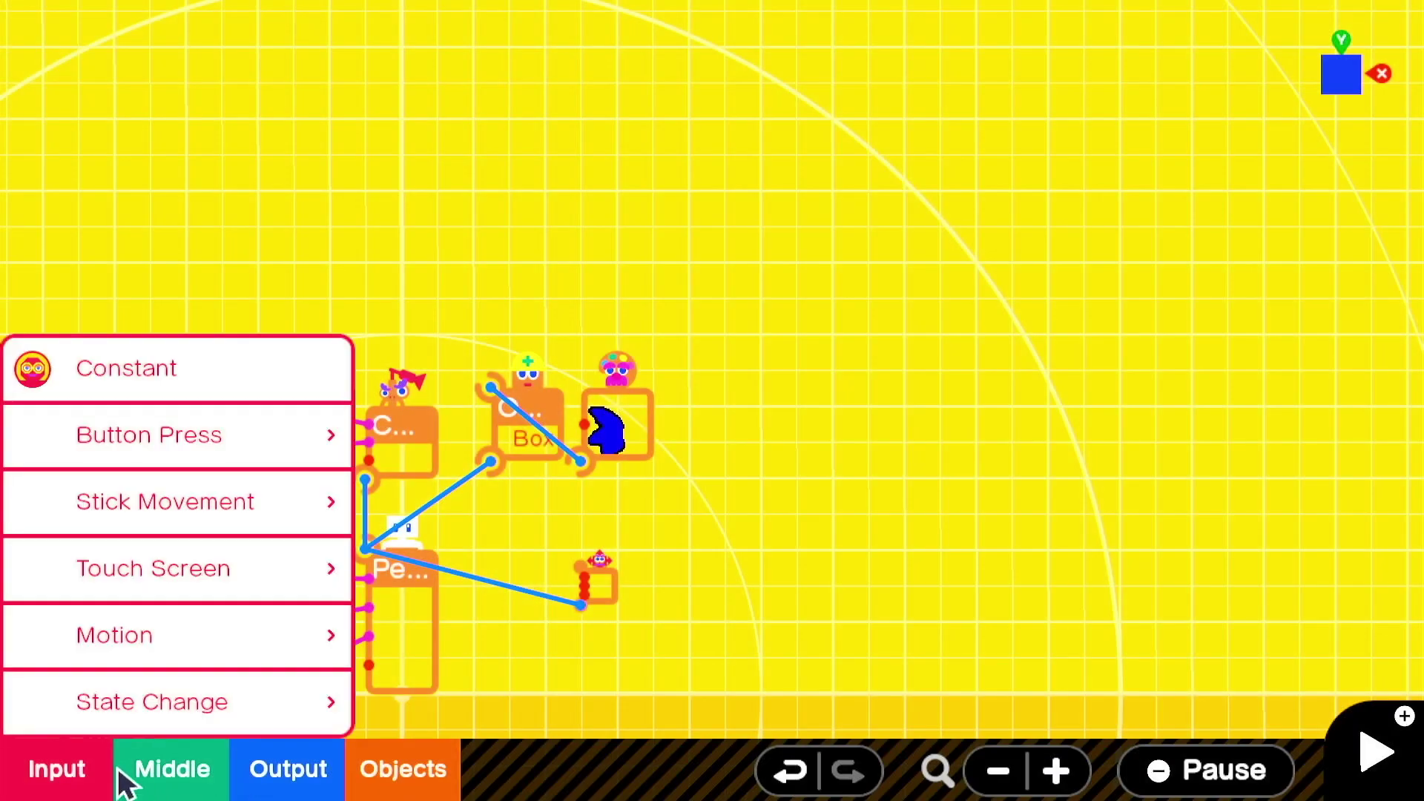
left_click(282, 768)
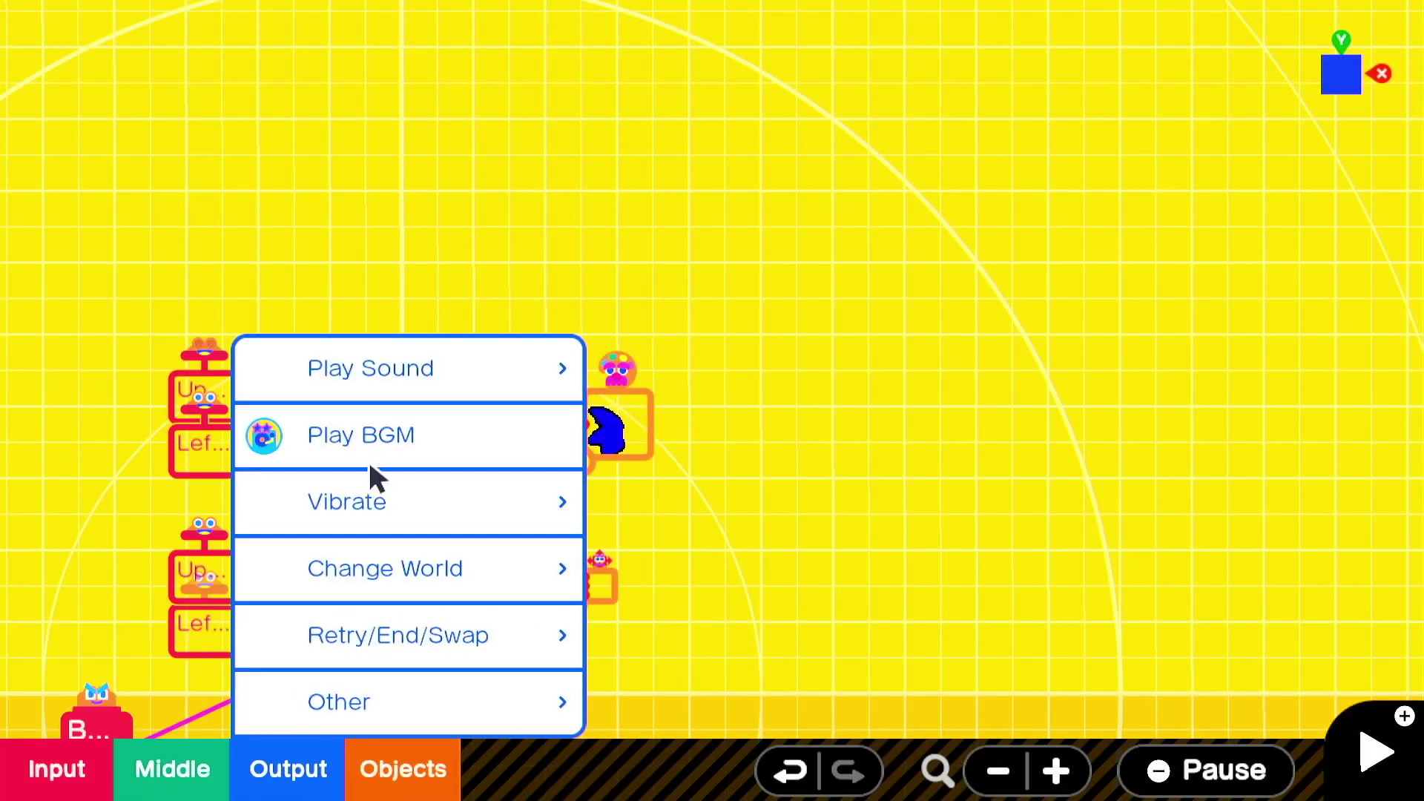
left_click(202, 734)
left_click(188, 759)
left_click(326, 389)
left_click(556, 363)
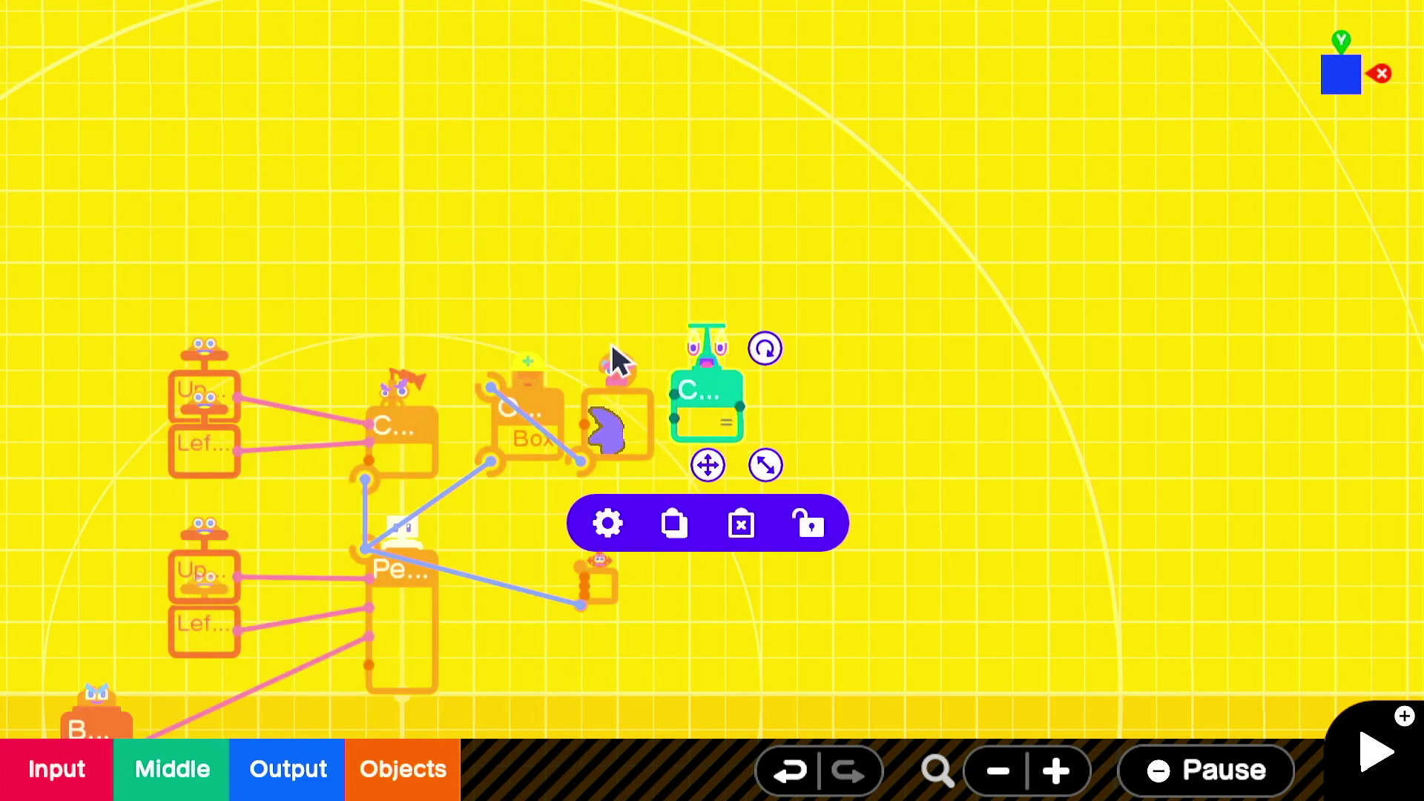
left_click_drag(707, 465, 509, 215)
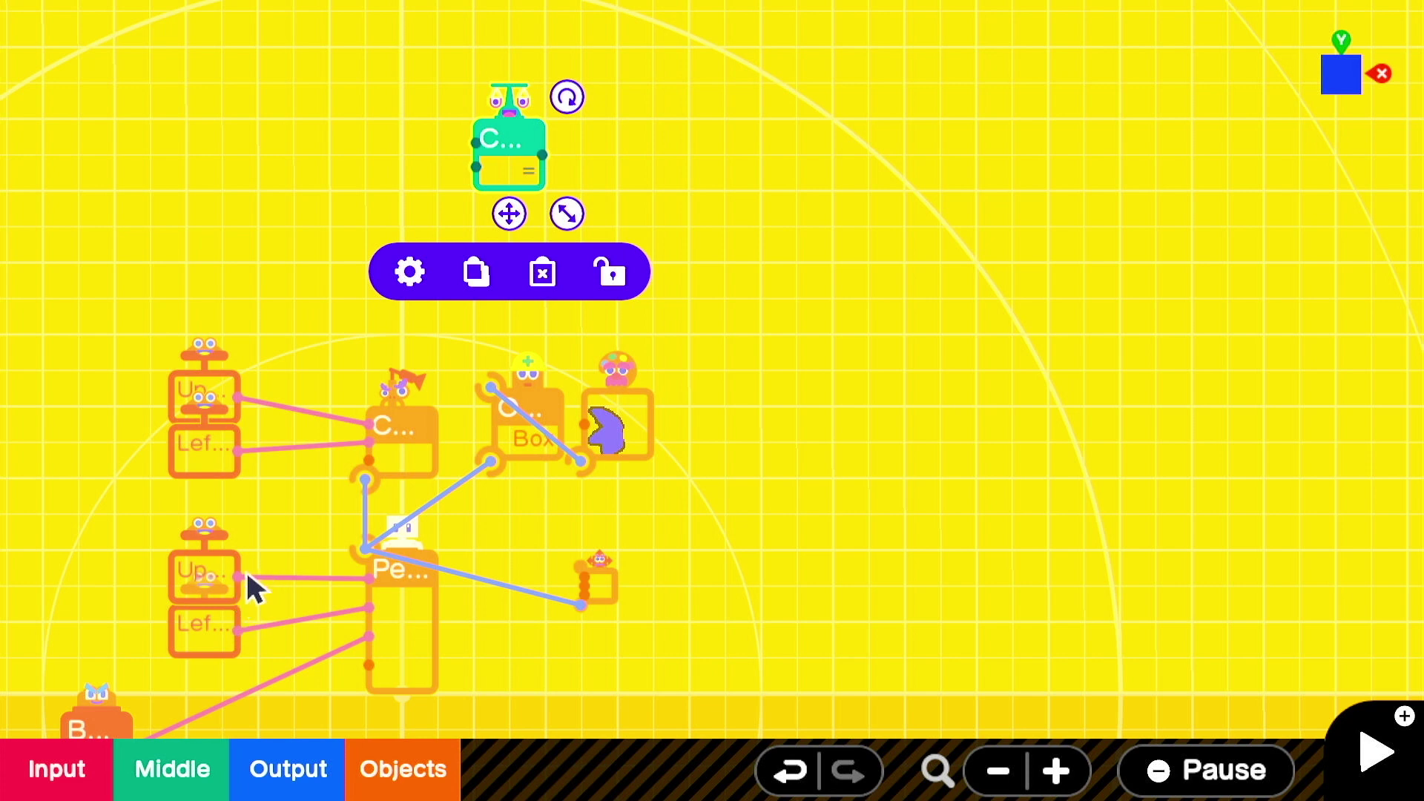
Step: Connect the Person's Up/Down and Left/Right Stick nodons to the comparison nodon's first input
left_click_drag(248, 576, 417, 451)
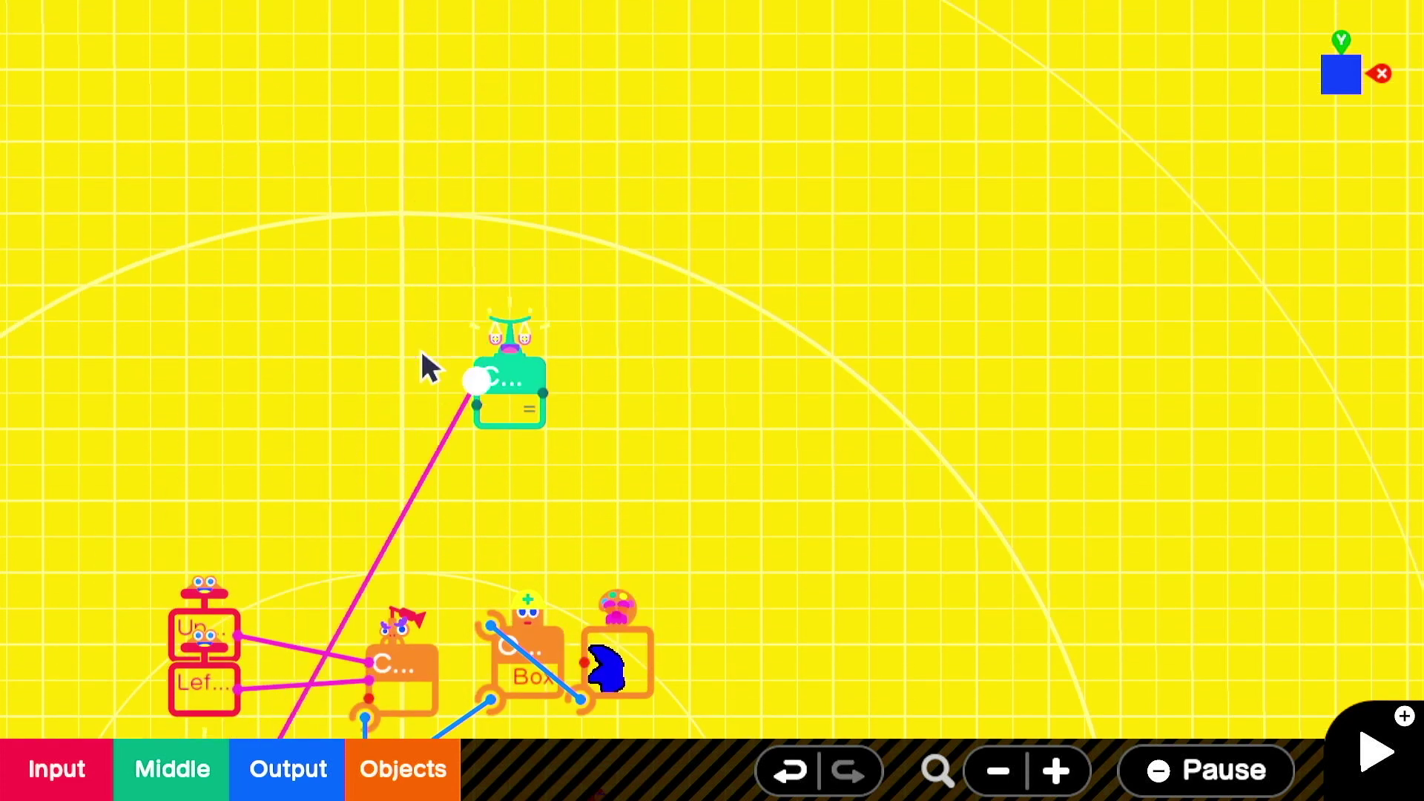
scroll(457, 435, "down", 4)
left_click_drag(303, 608, 541, 118)
Step: Add a Constant nodon above the Sticks, set its output value to 0, and connect it to the comparison's second input
left_click(14, 797)
left_click(225, 370)
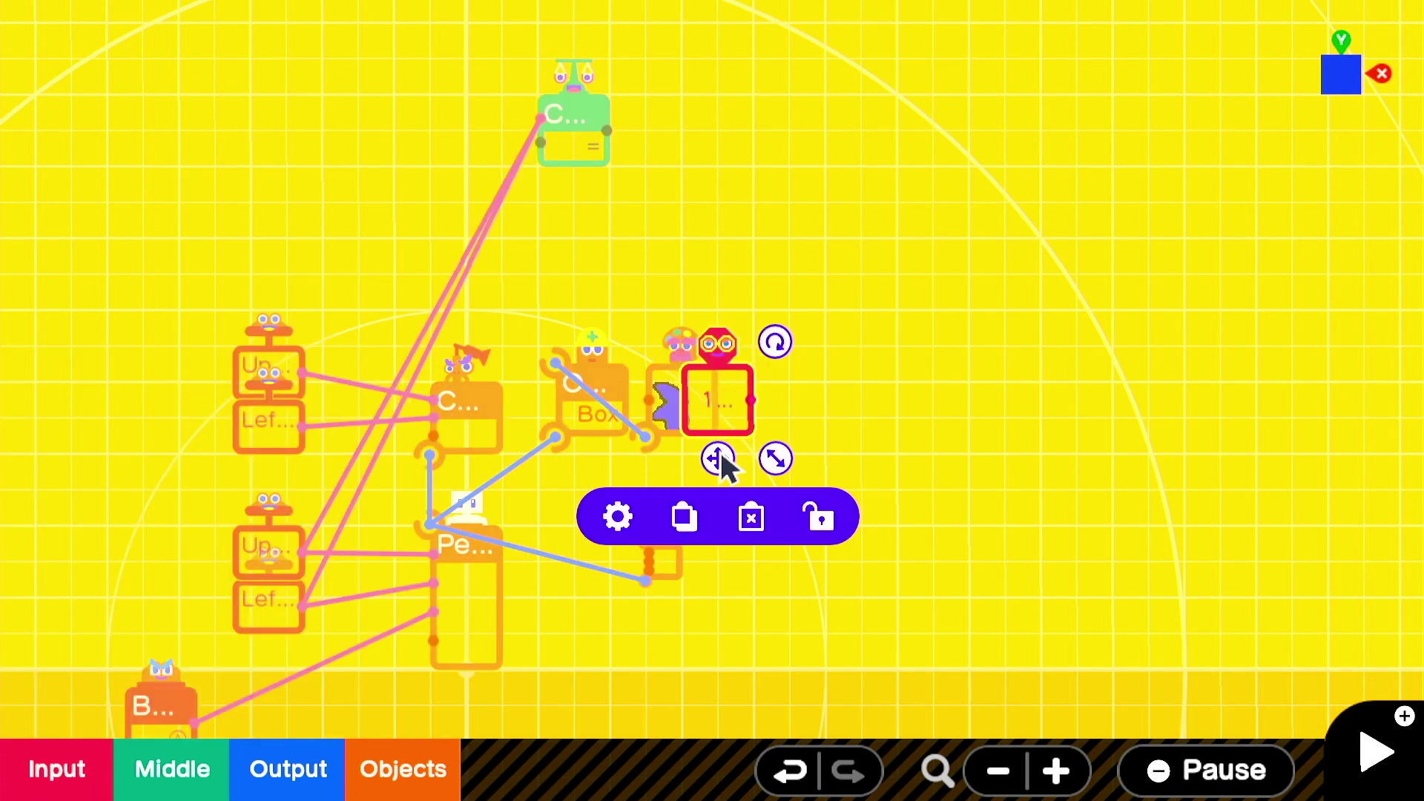
left_click_drag(723, 465, 362, 260)
left_click(261, 316)
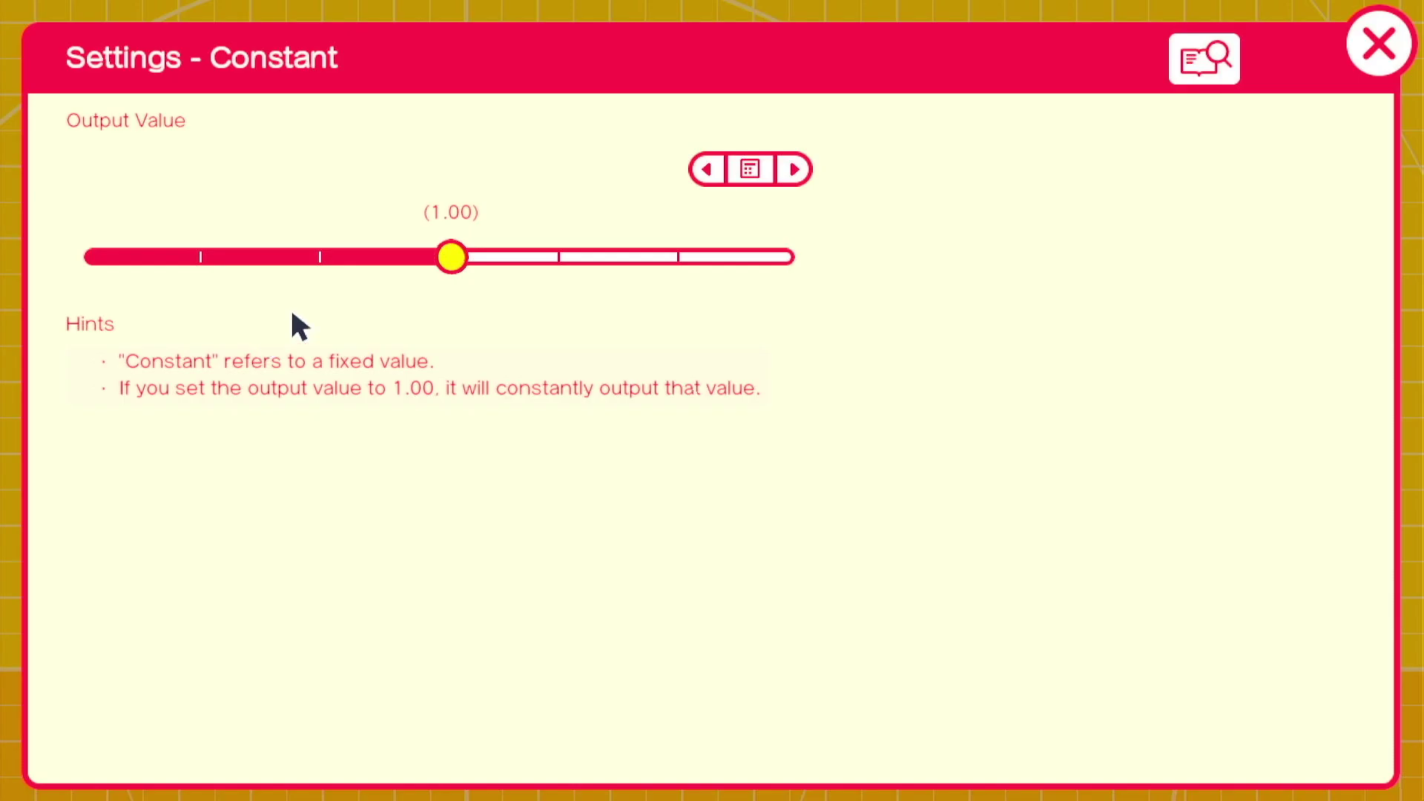
left_click(708, 169)
left_click(1378, 44)
left_click_drag(392, 201, 582, 159)
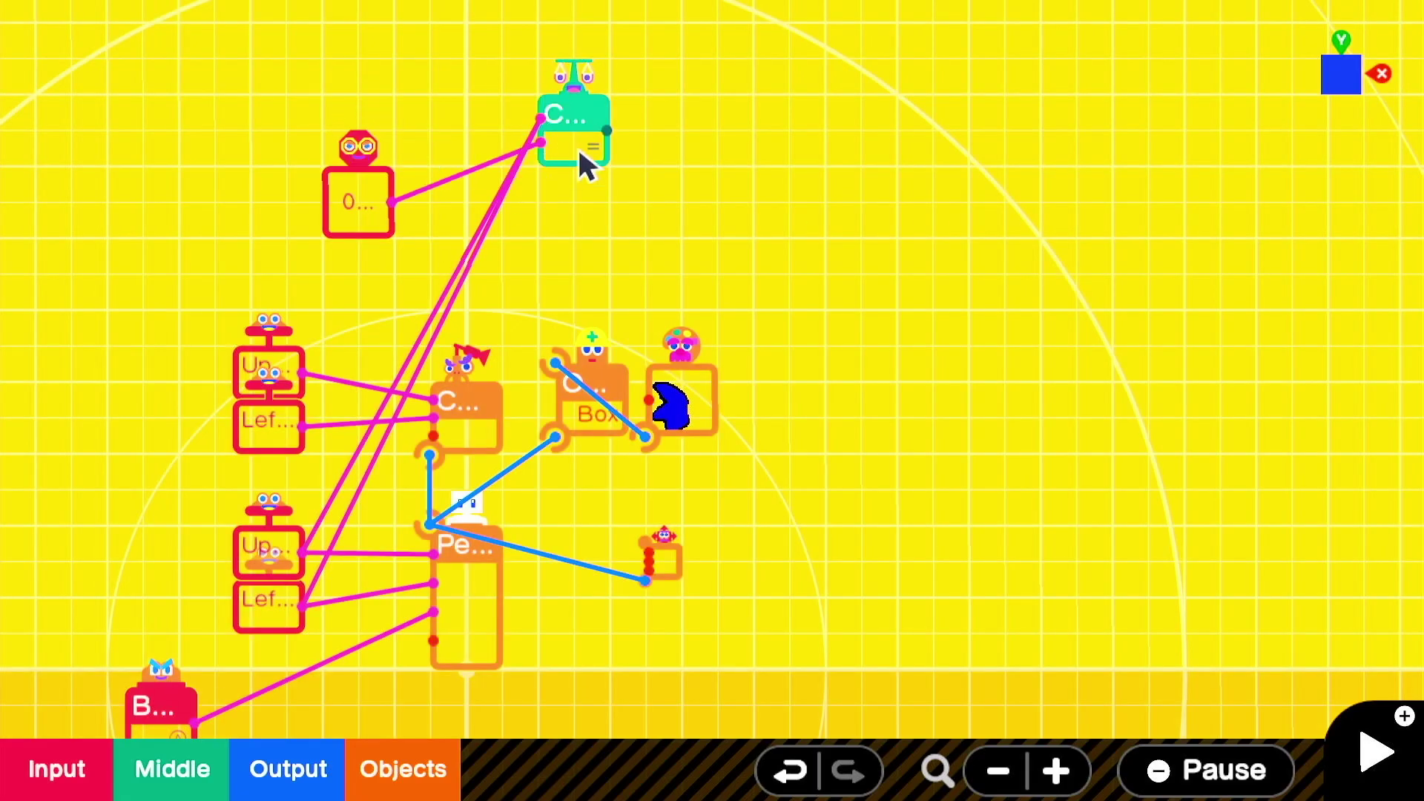
Step: Add a Counter nodon and place it level with the comparison nodon, on the side away from the Constant
left_click(172, 769)
left_click(310, 585)
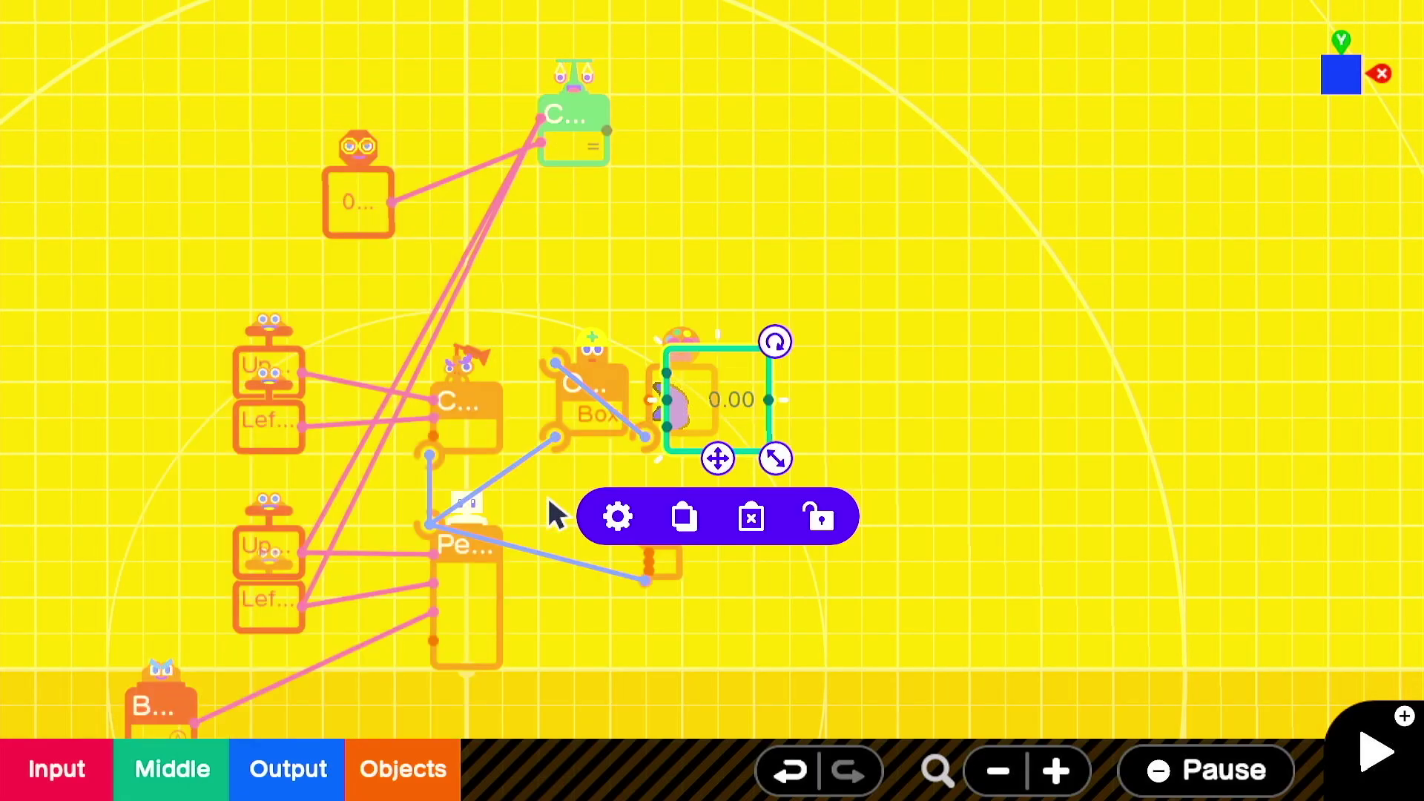
left_click_drag(717, 457, 783, 193)
left_click(656, 158)
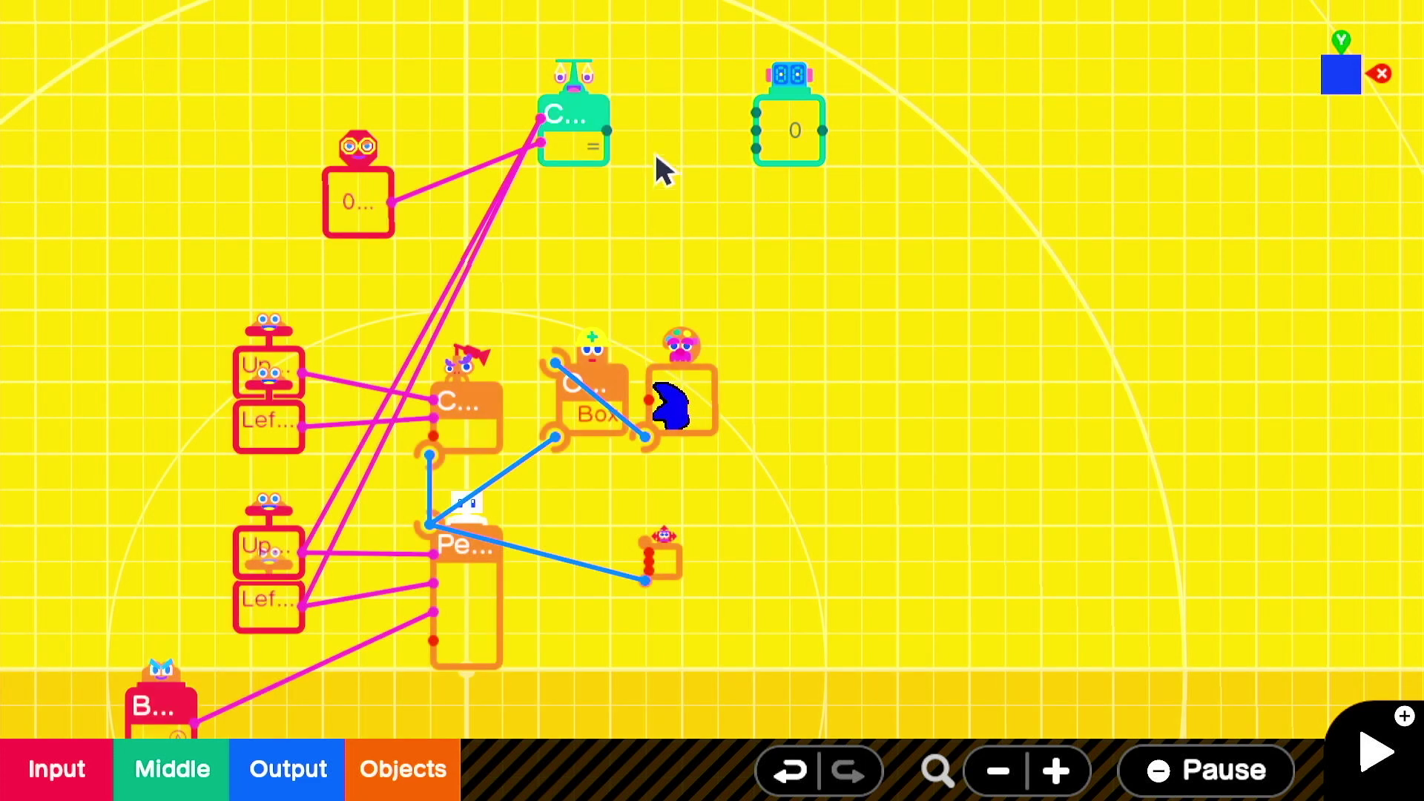
left_click_drag(566, 321, 470, 470)
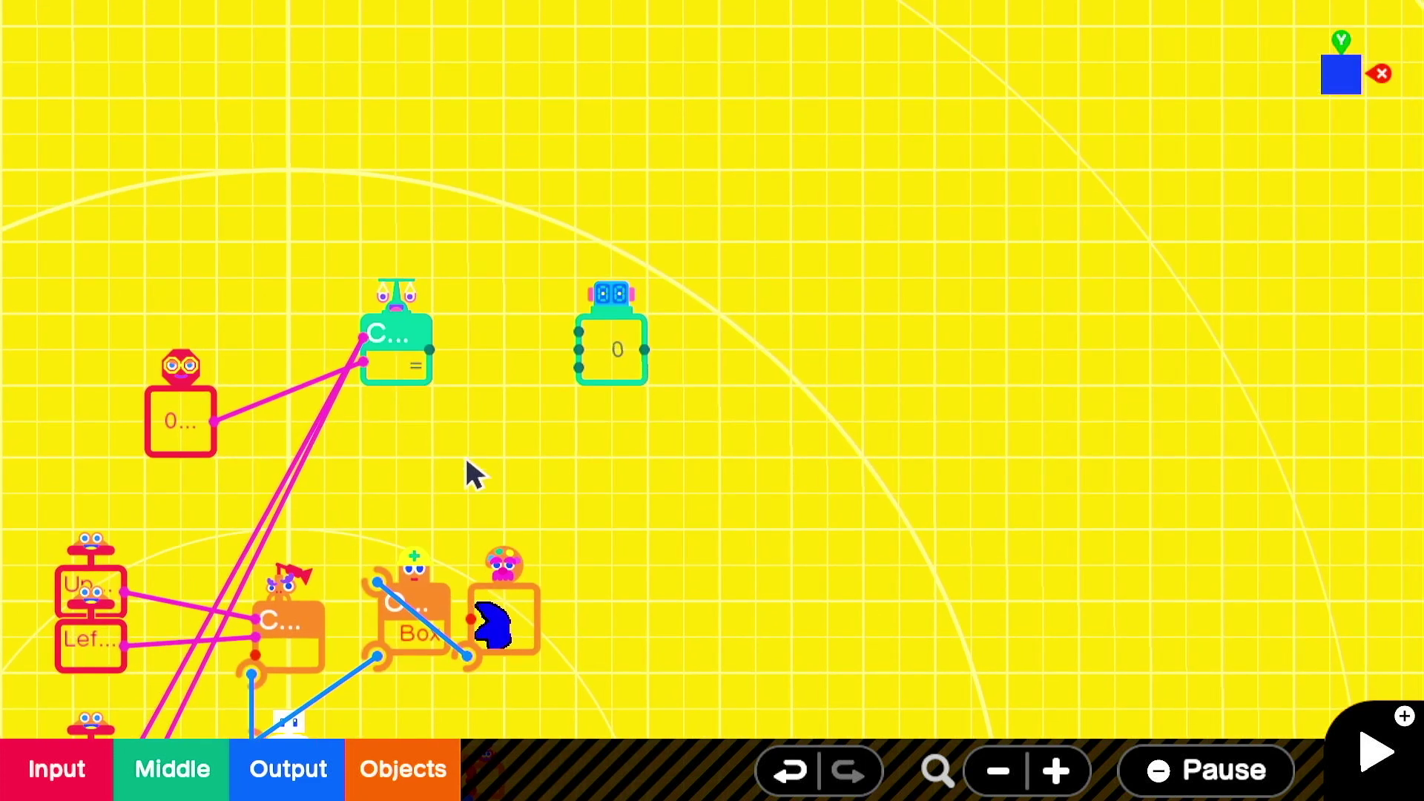
Step: Add a NOT nodon and place it above and between the comparison nodon and the Counter
left_click(112, 796)
left_click(160, 769)
left_click(329, 461)
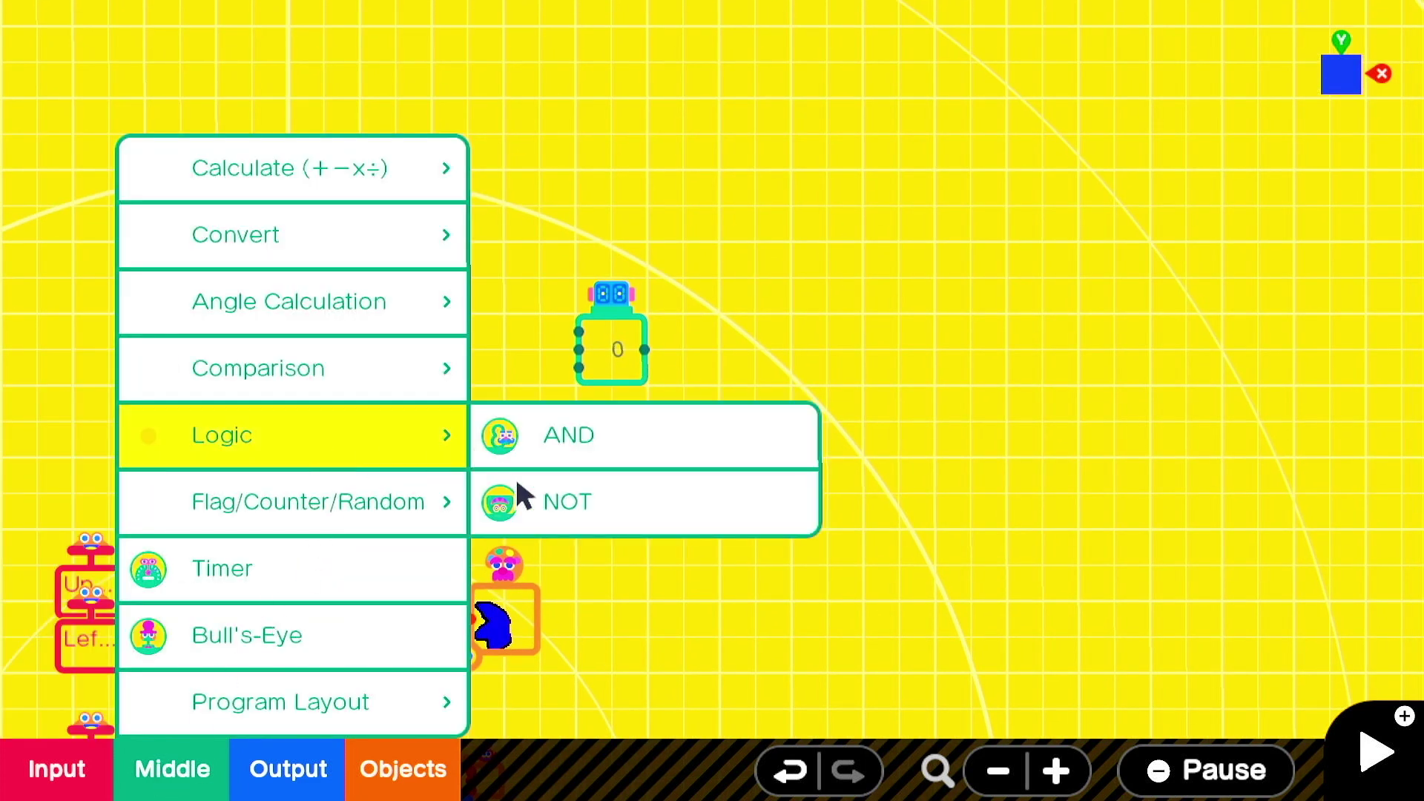
left_click(571, 496)
left_click_drag(716, 461, 505, 283)
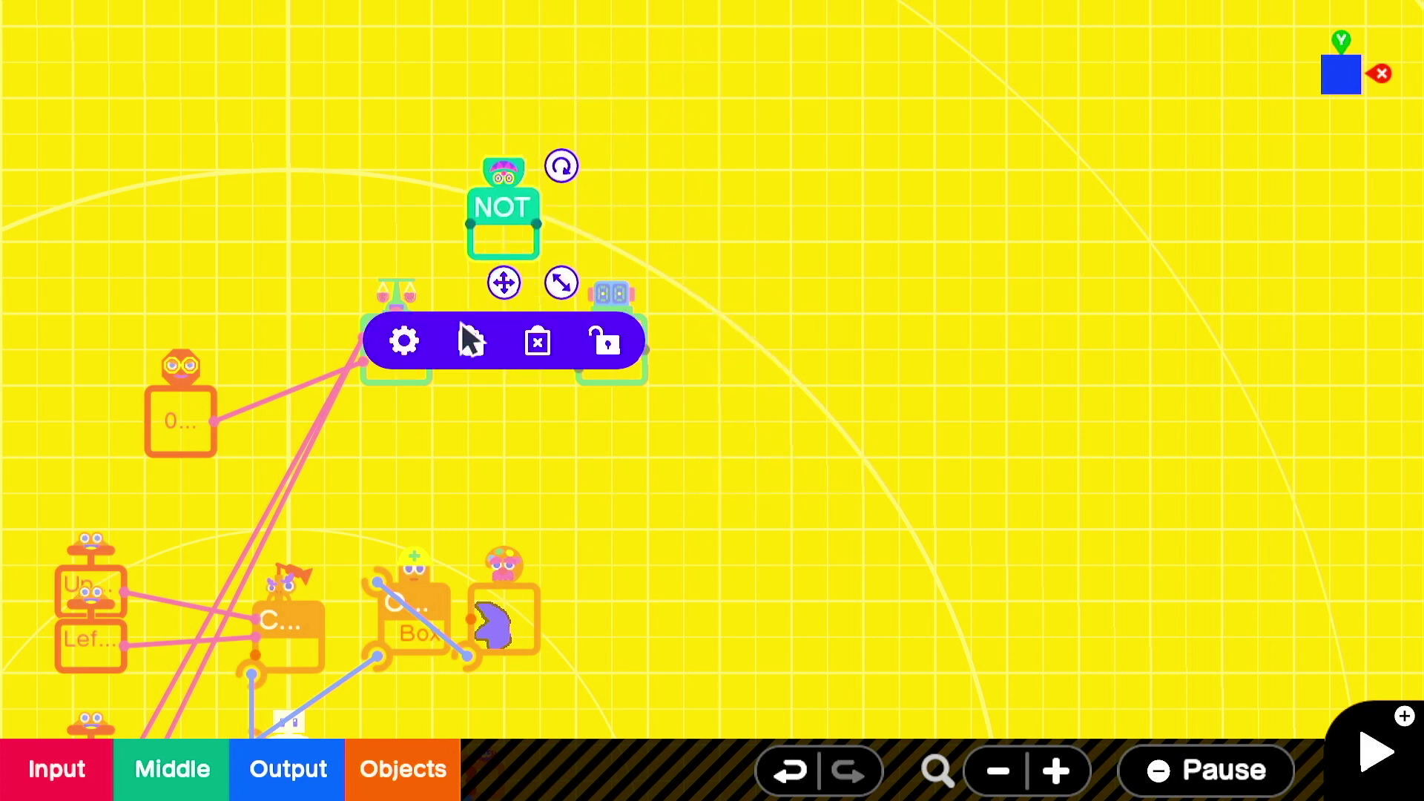
Step: Connect the comparison's output to NOT and to the Counter's third input, and NOT's output to the Counter's first input
left_click(422, 465)
left_click_drag(430, 349, 583, 344)
left_click_drag(431, 352, 517, 395)
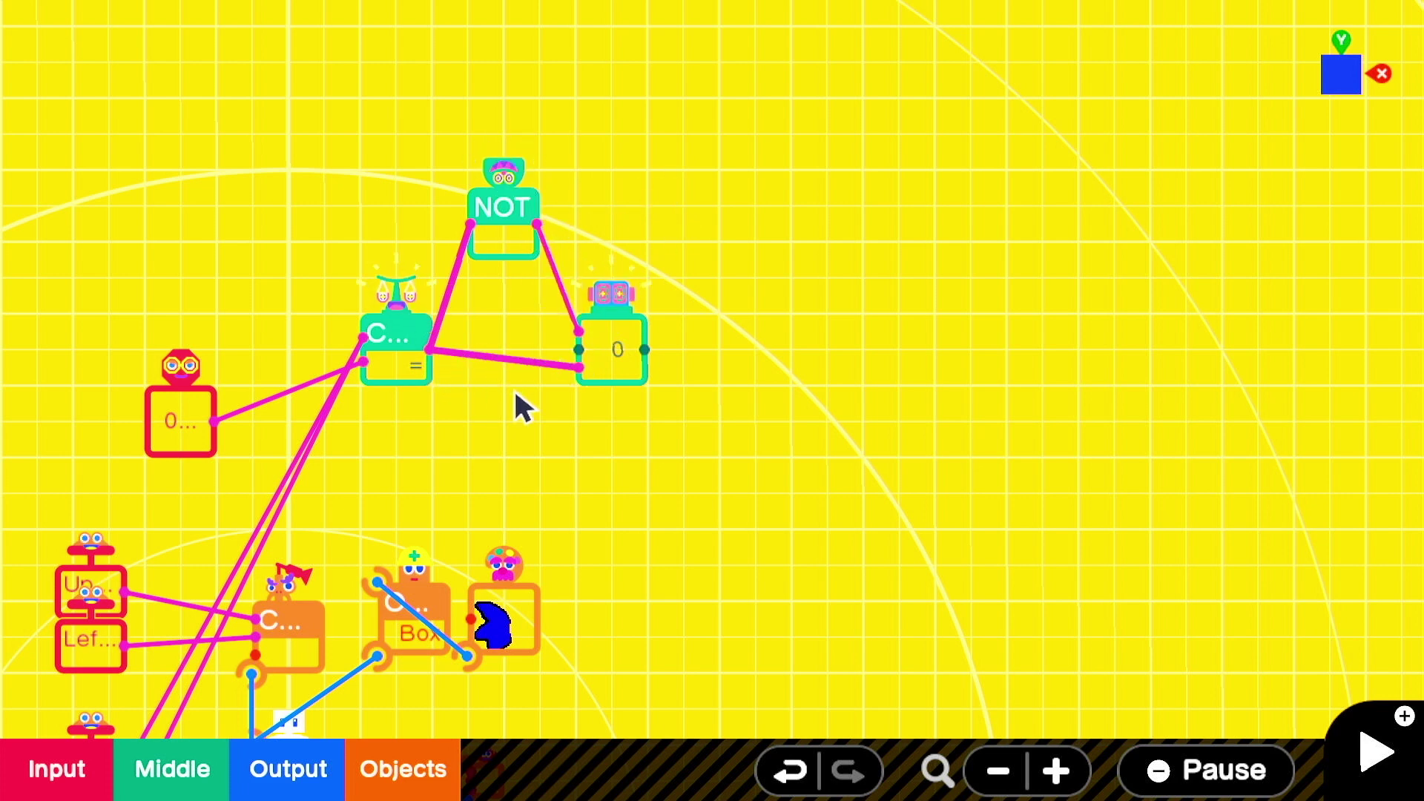
Step: Set the Counter to Range mode with an upper count limit of 180
left_click(616, 368)
left_click(511, 466)
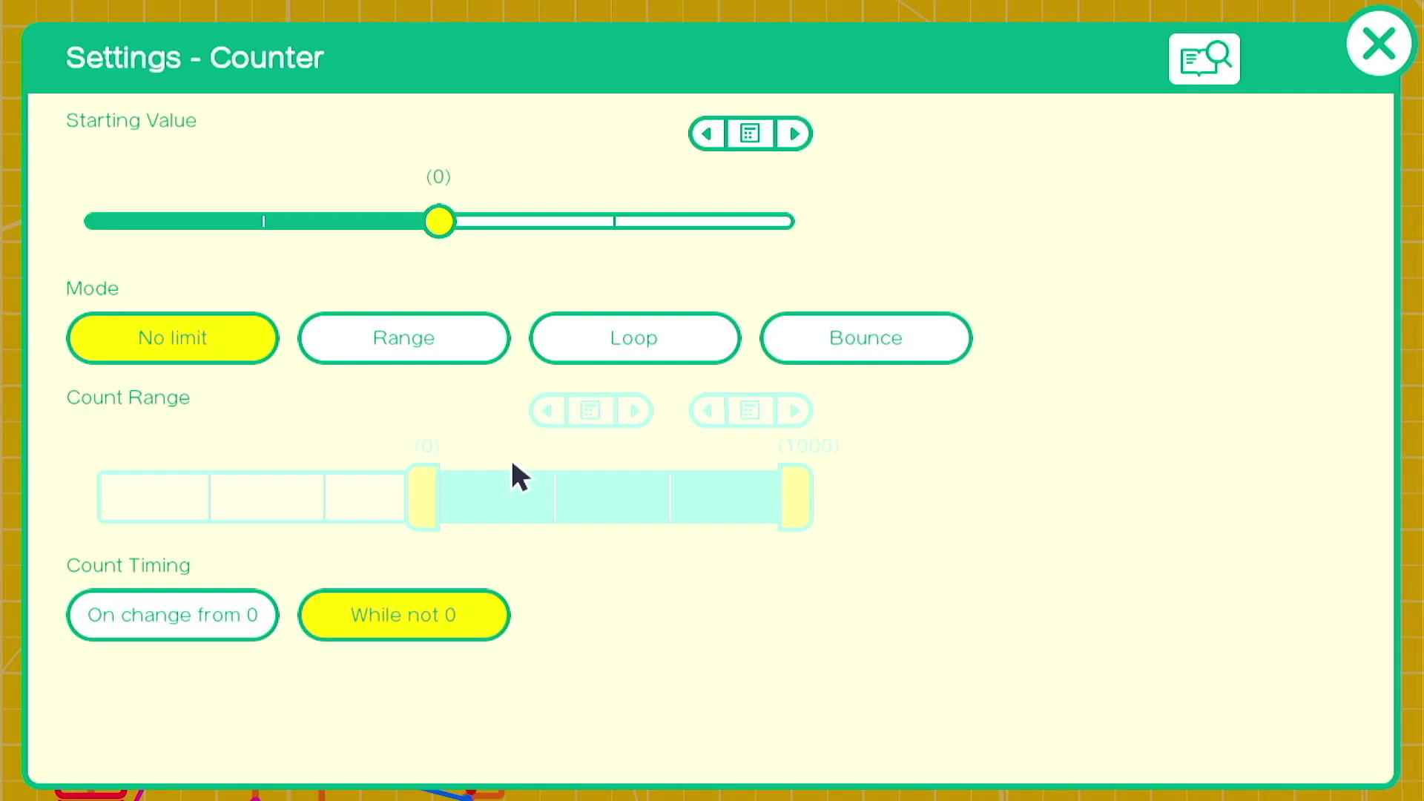
left_click(493, 344)
left_click(750, 410)
left_click(820, 438)
left_click(522, 543)
left_click(616, 604)
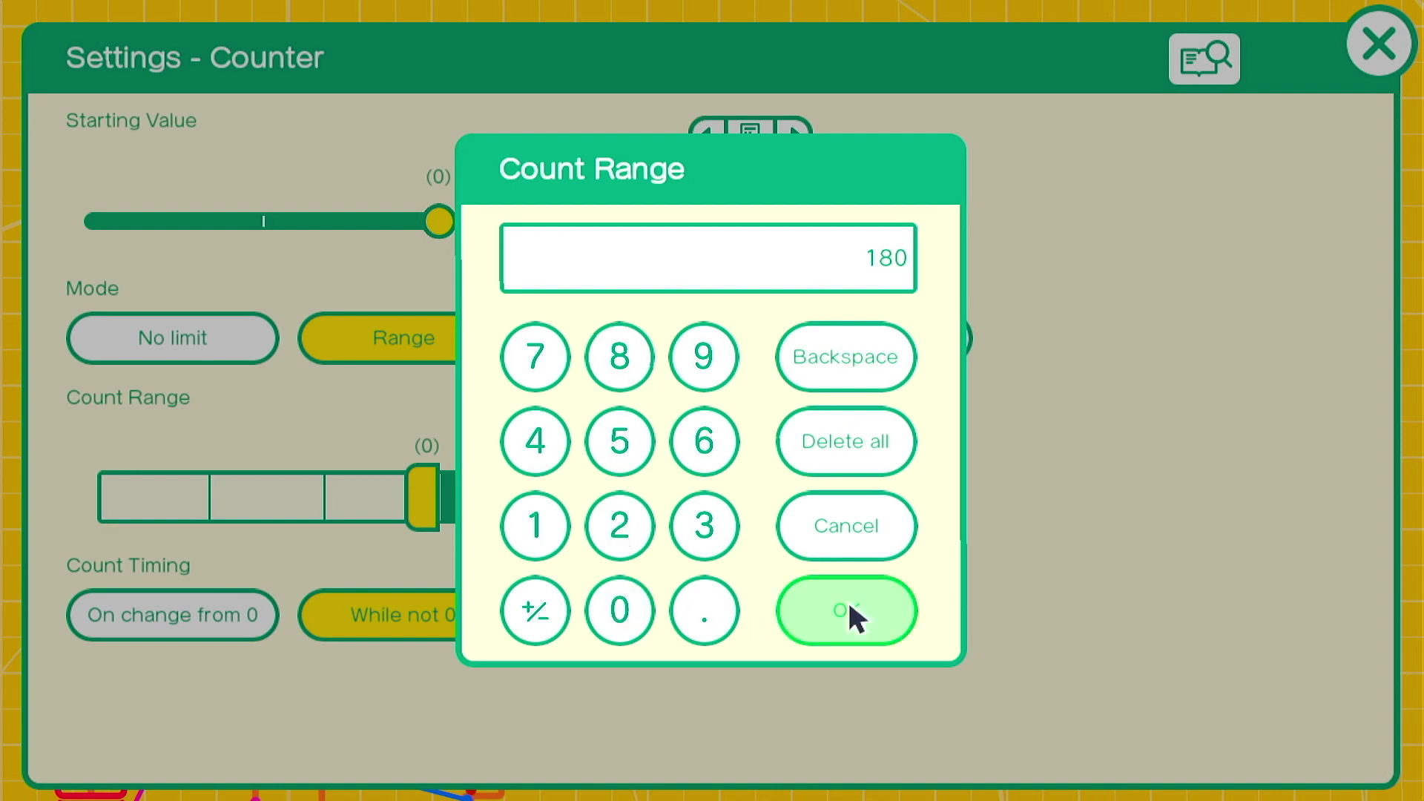
left_click(846, 606)
left_click(1400, 56)
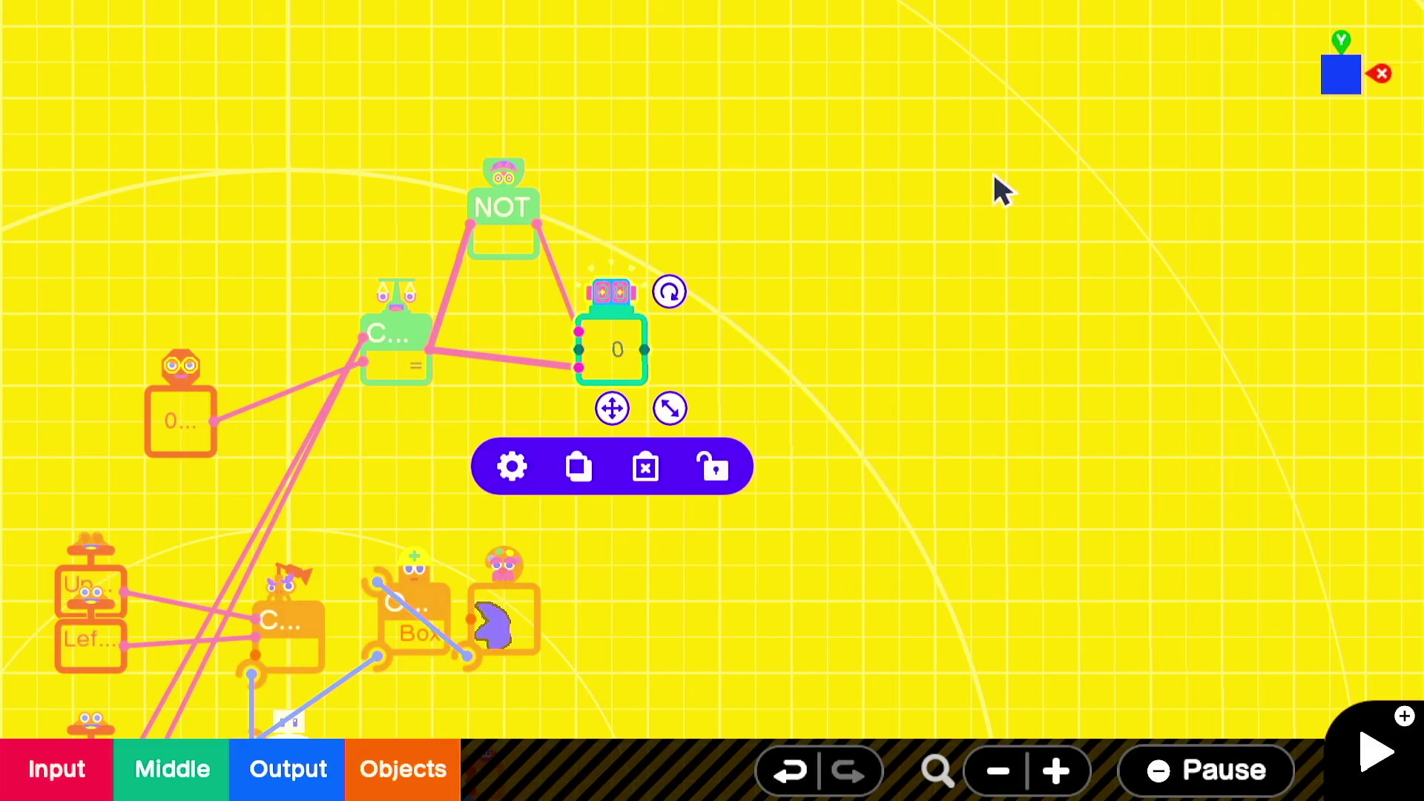
left_click(836, 332)
Step: Add a Map nodon beyond the Counter and connect the Counter's output to its input
left_click(167, 778)
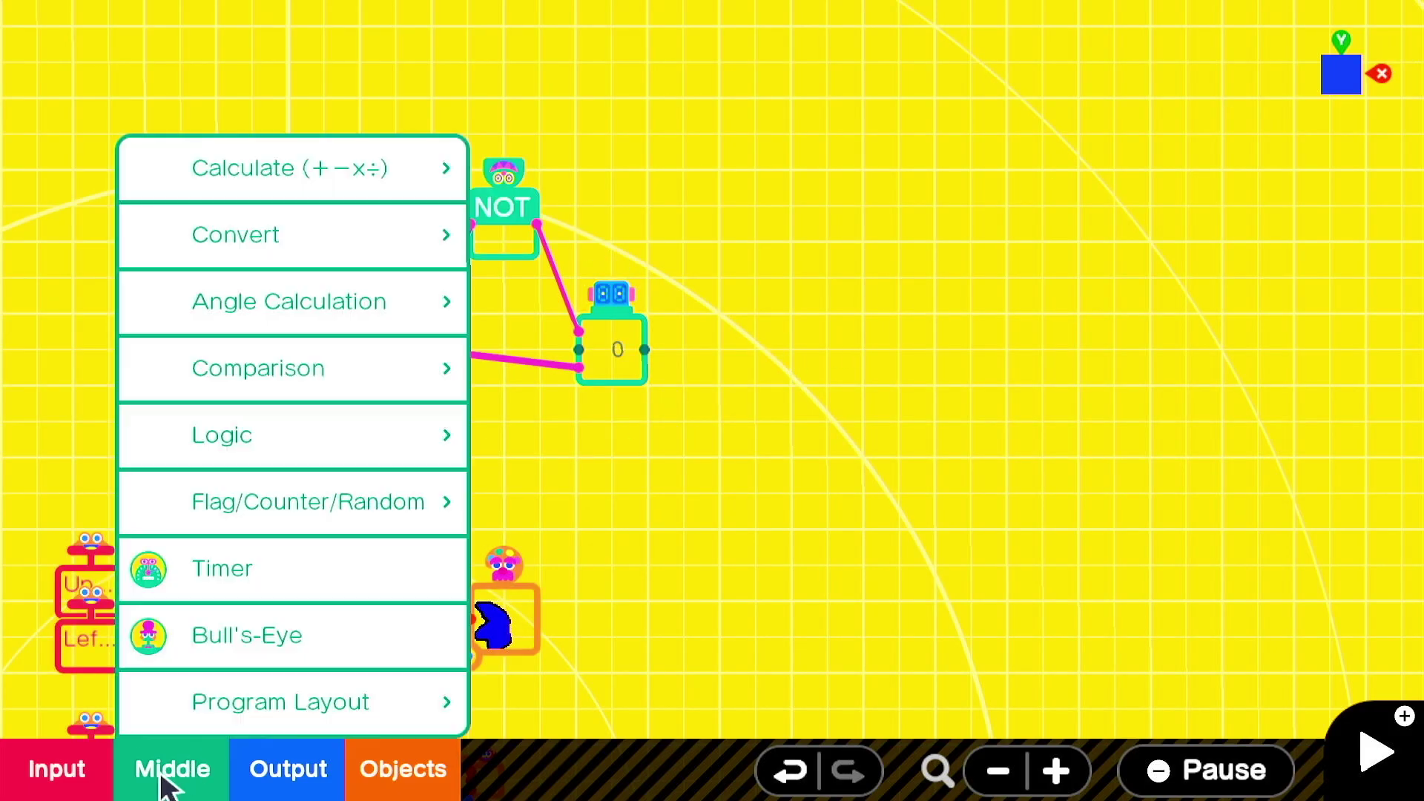
left_click(336, 236)
left_click(663, 99)
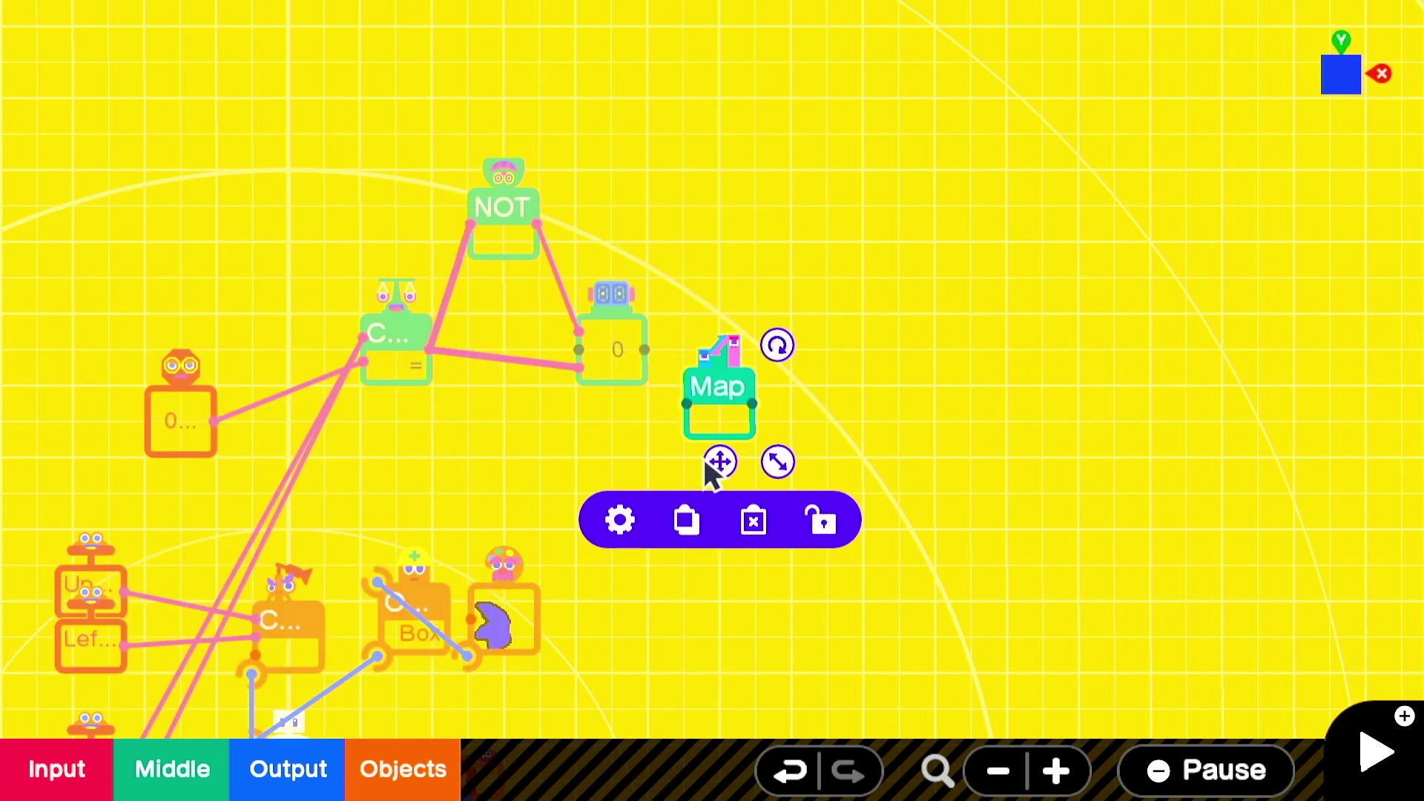
left_click_drag(706, 463, 811, 395)
left_click_drag(644, 349, 800, 349)
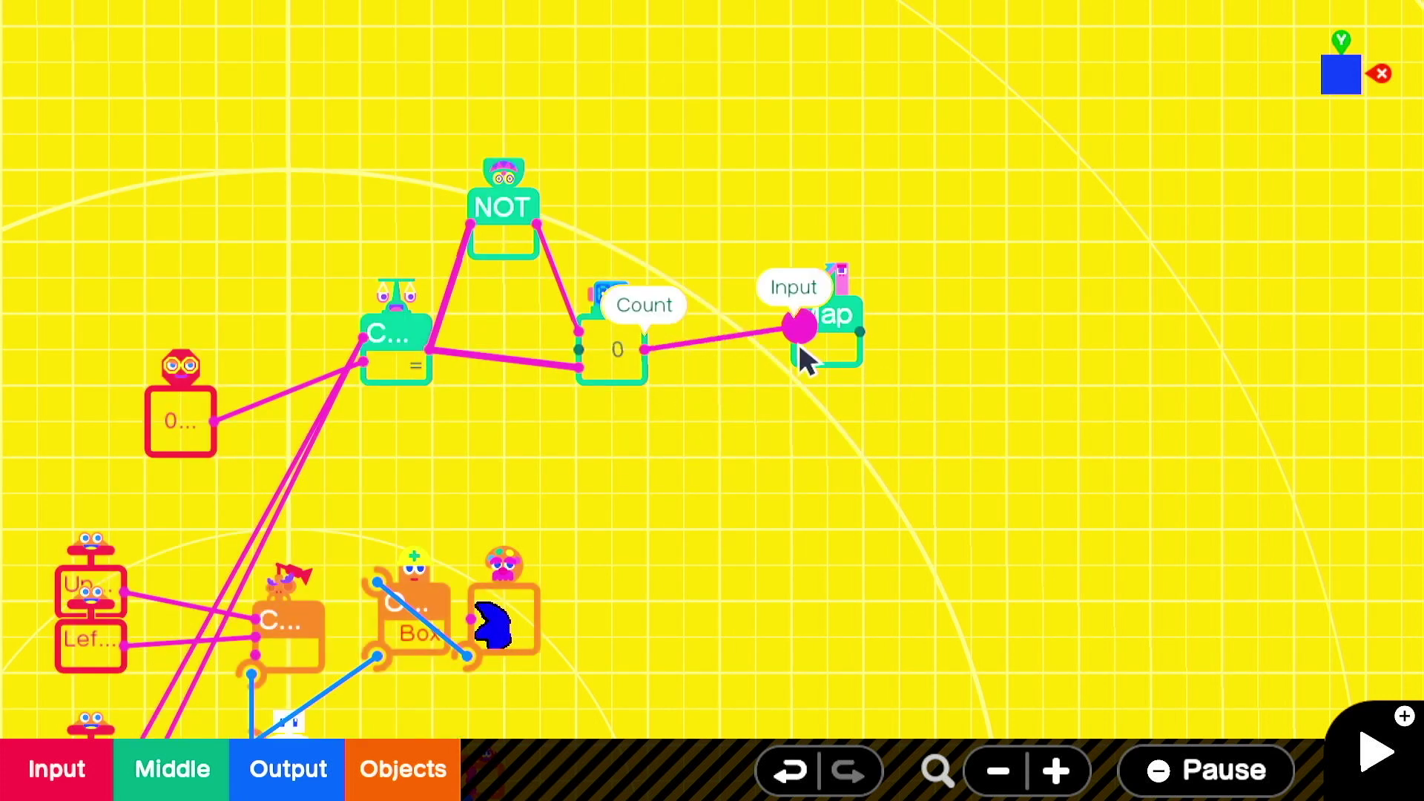
Step: Set the Map nodon's output range to 0.00 through 25.00
left_click(806, 359)
left_click(725, 448)
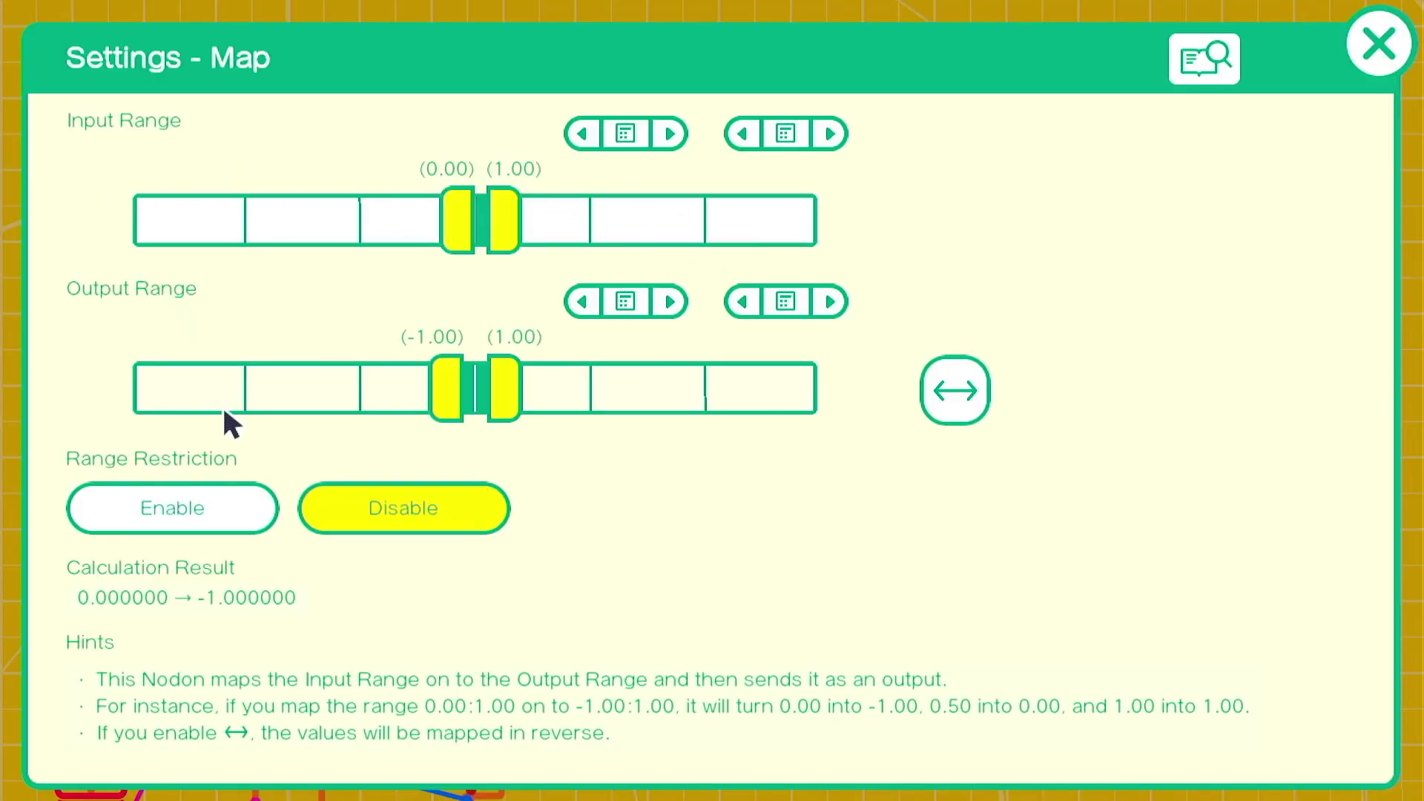
left_click(669, 301)
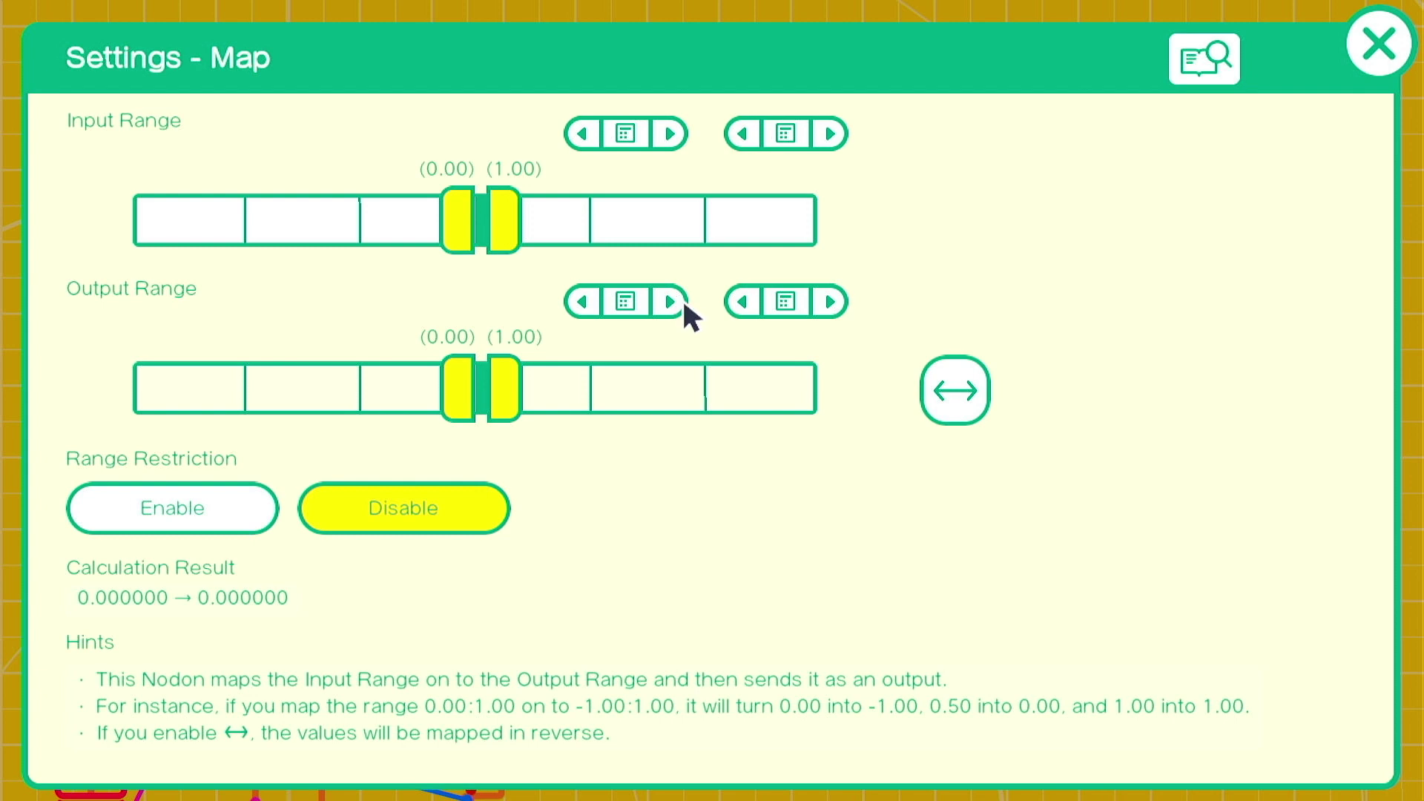
left_click(830, 299)
left_click(832, 300)
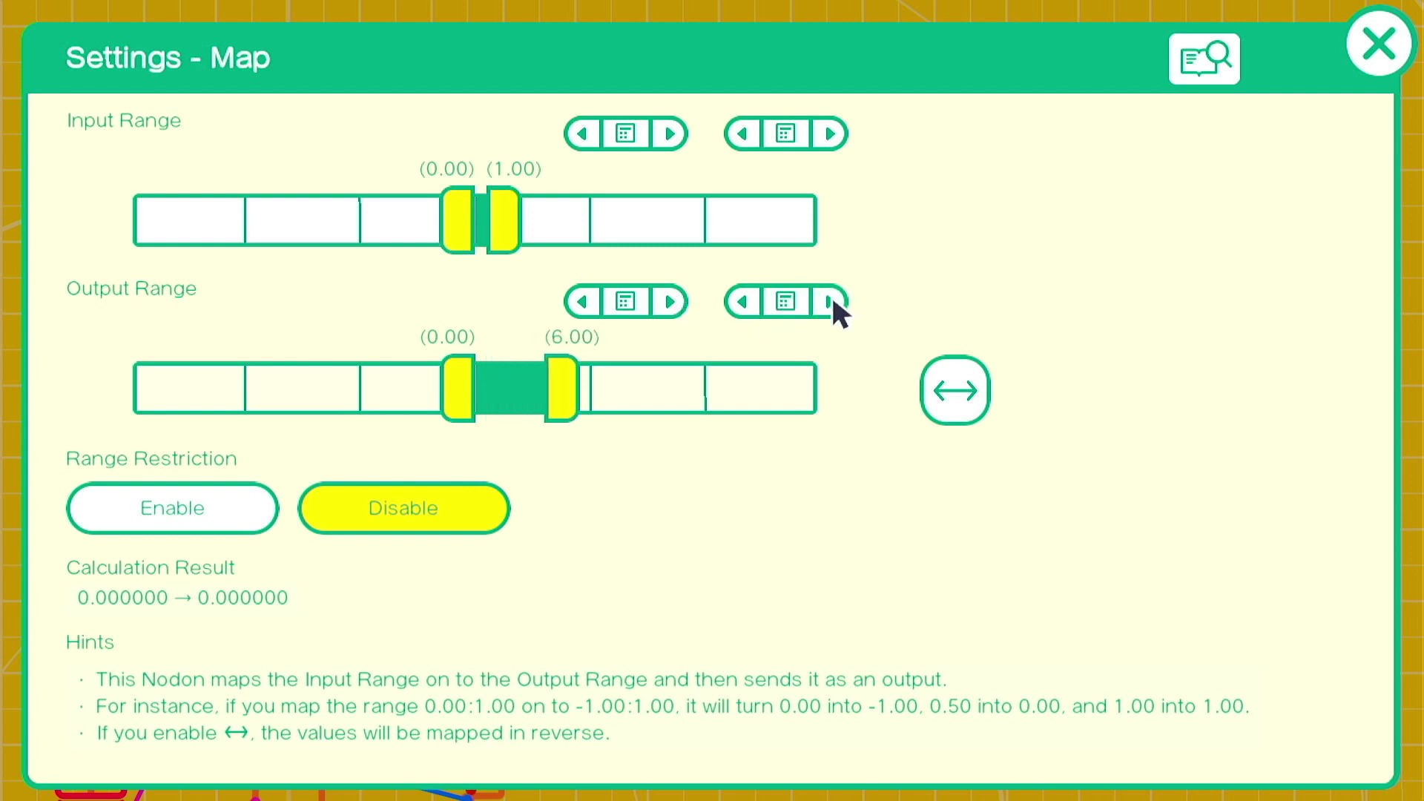
left_click(786, 301)
left_click(620, 524)
left_click(619, 441)
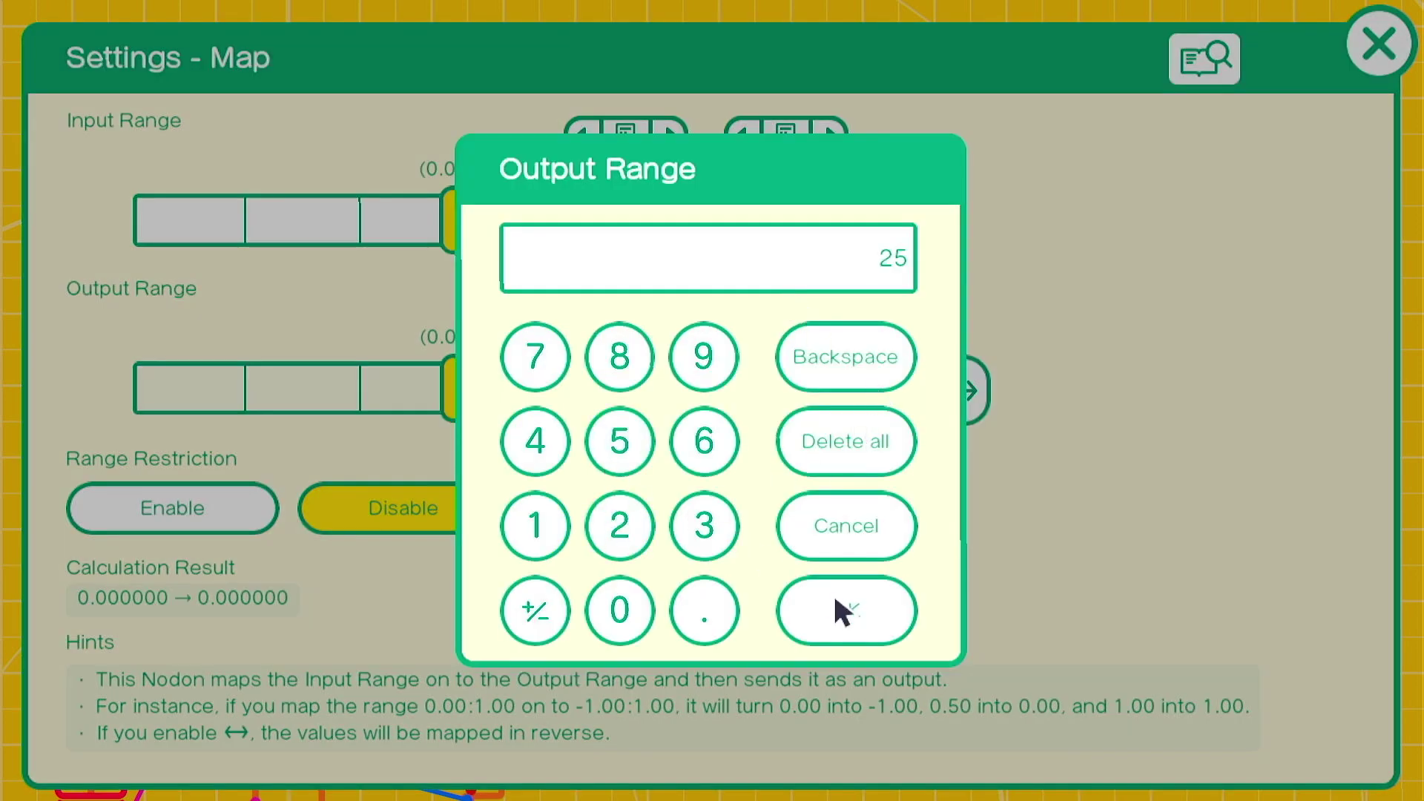
left_click(846, 610)
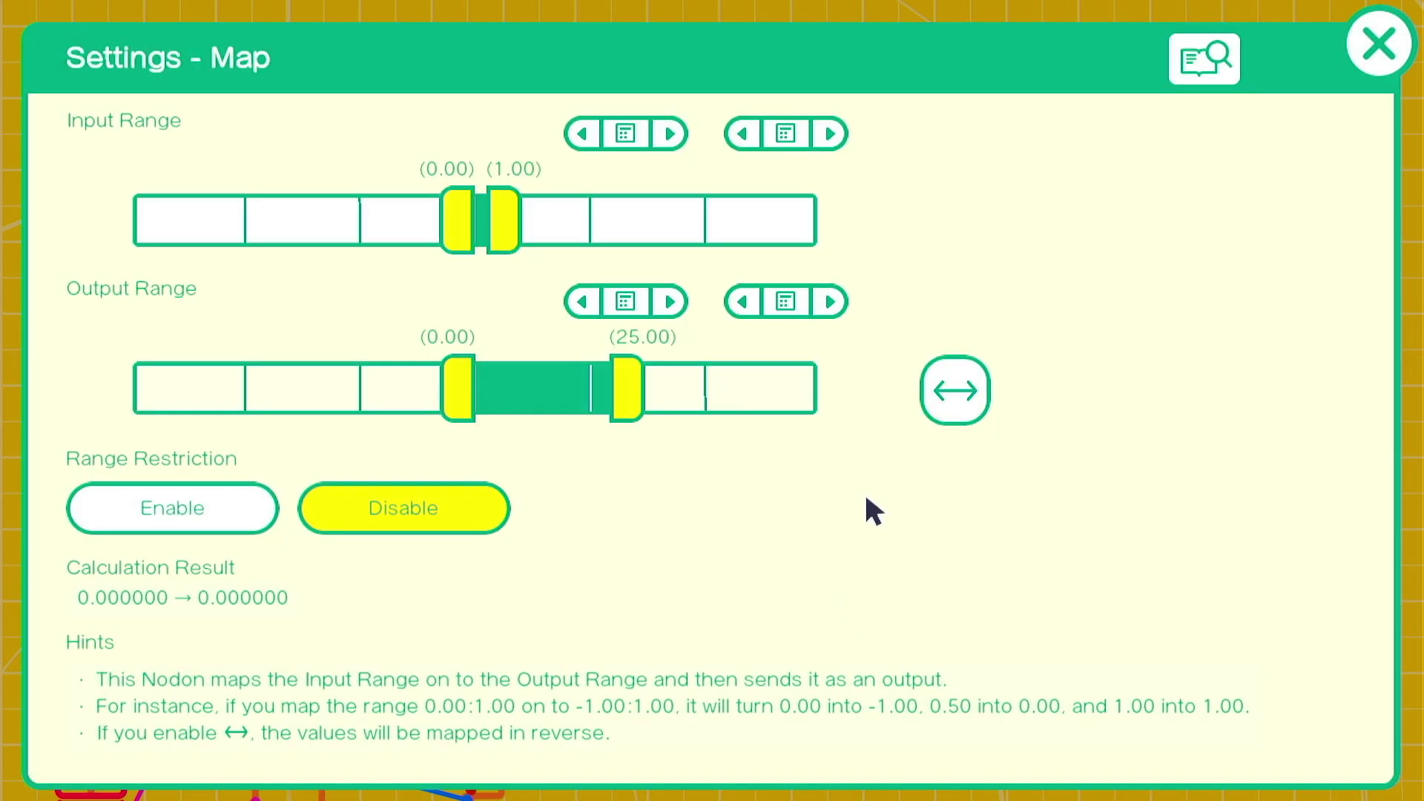
Step: Set the upper limit of the Map nodon's input range to 180 and close its settings
left_click(788, 137)
left_click(823, 469)
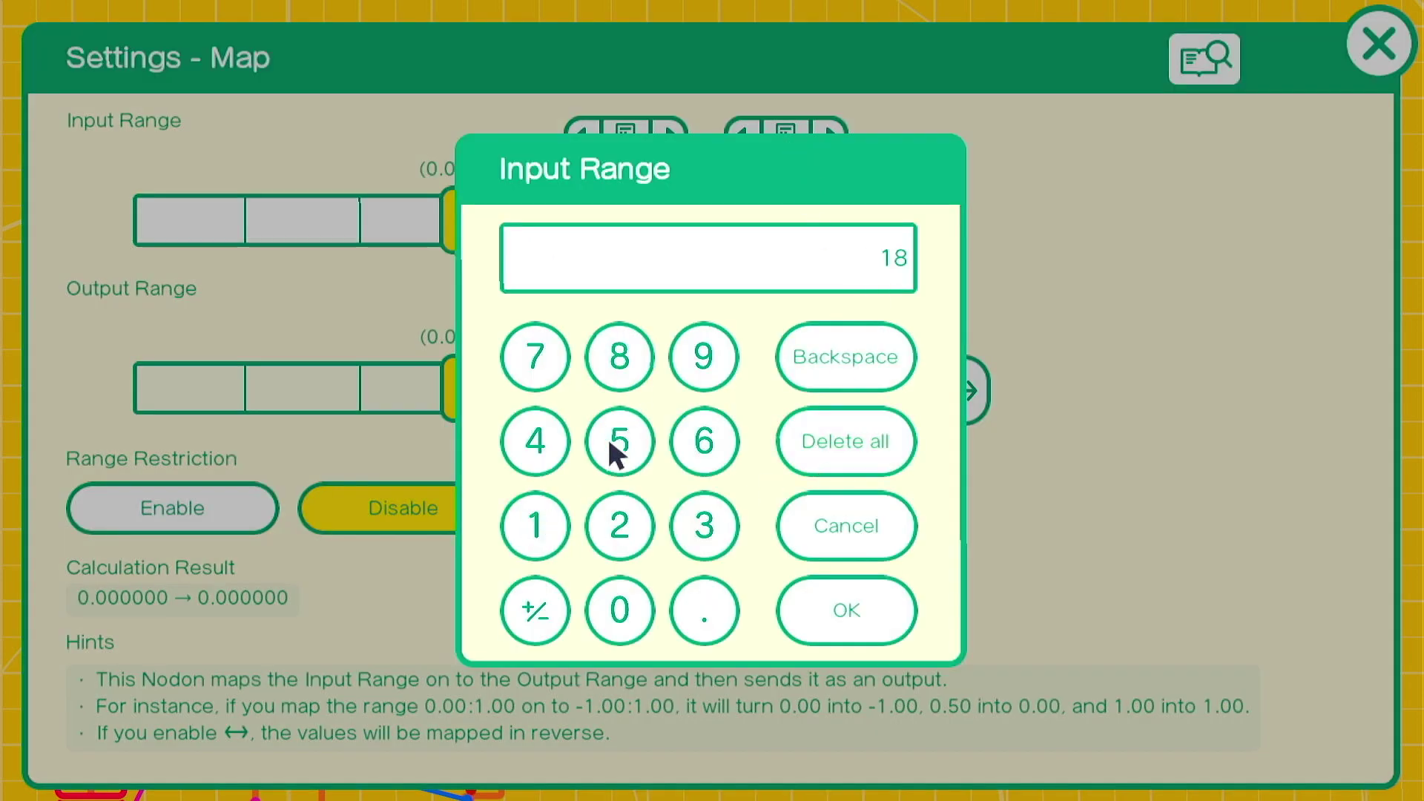
left_click(847, 610)
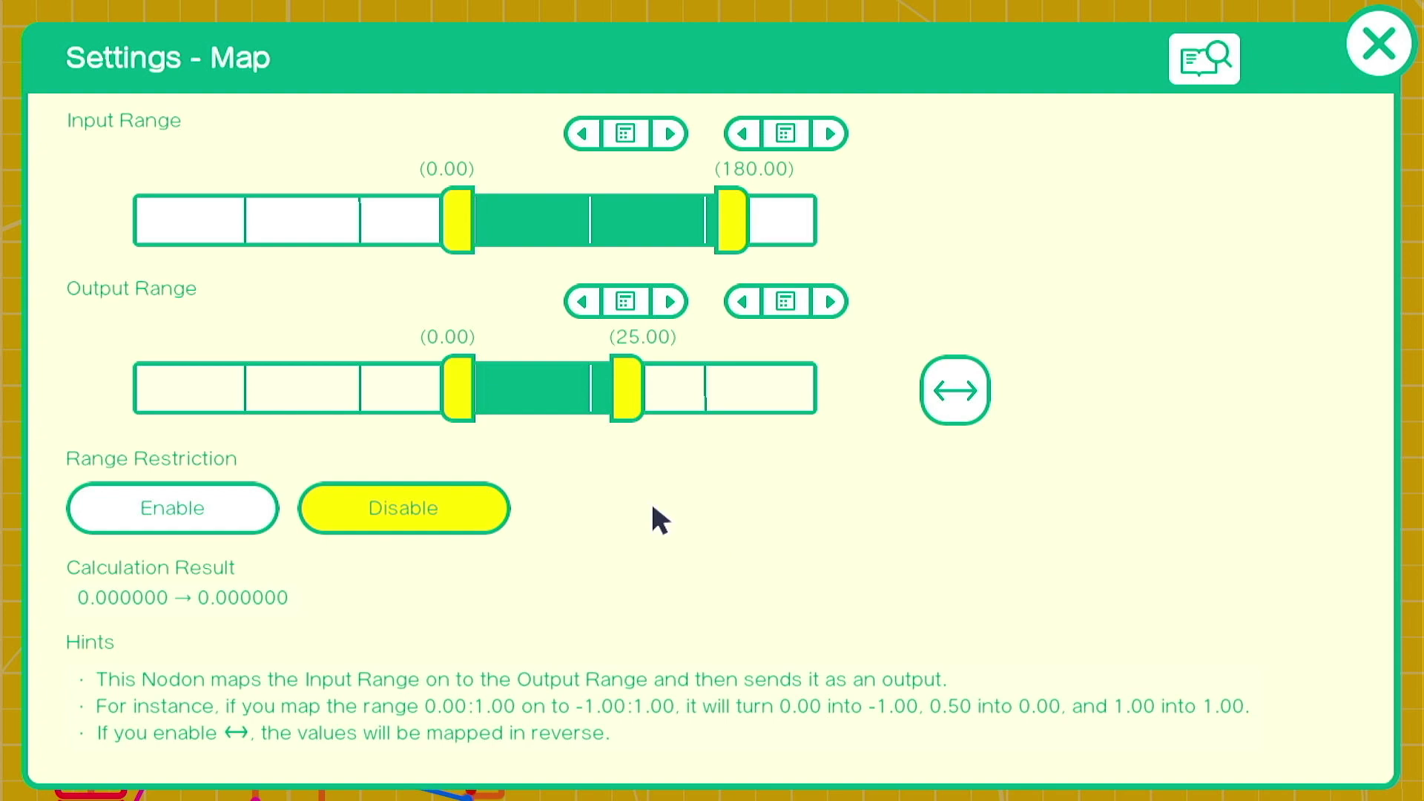
left_click(1369, 35)
left_click(1038, 364)
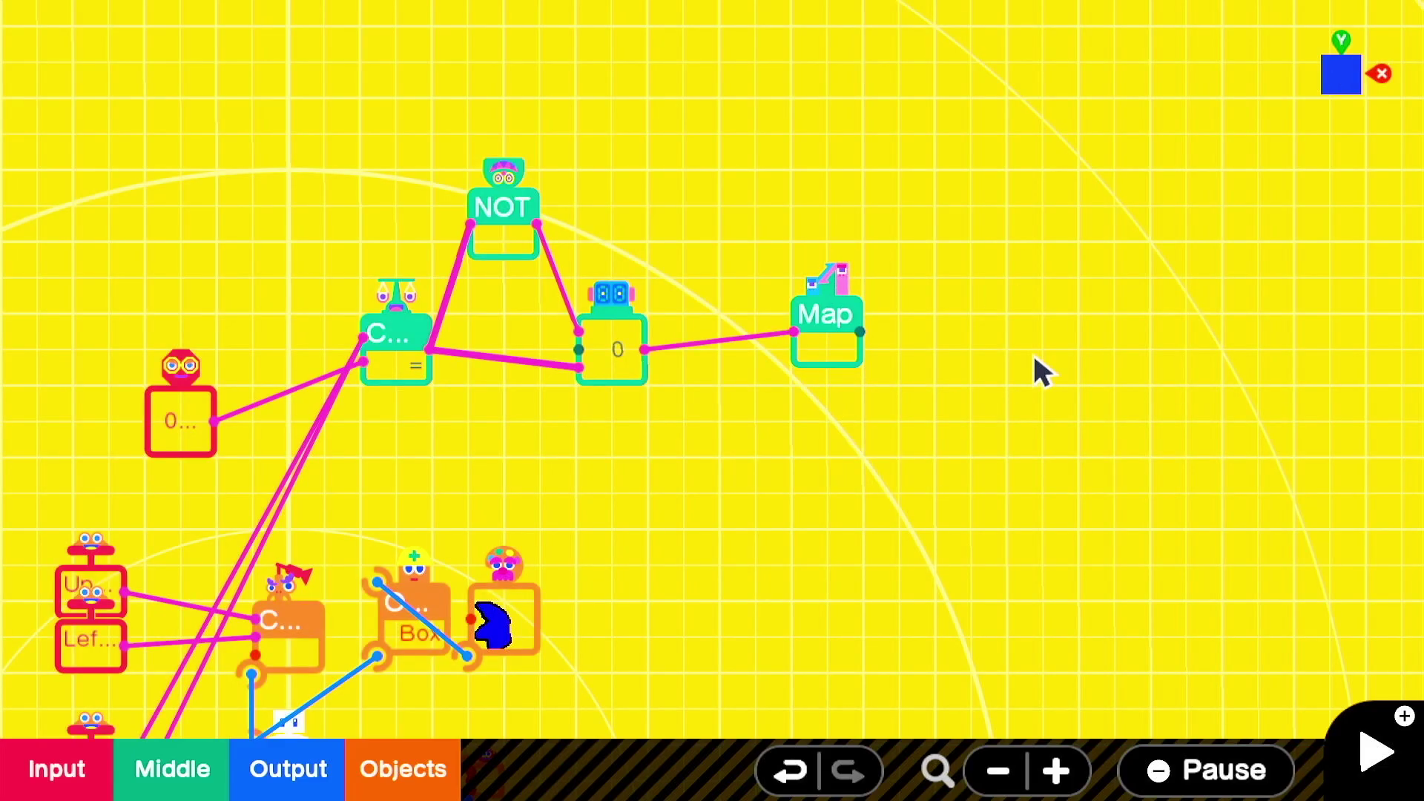
Step: Add a multiplication (×) nodon beyond the Map nodon and feed it the NOT and Map outputs
left_click(184, 779)
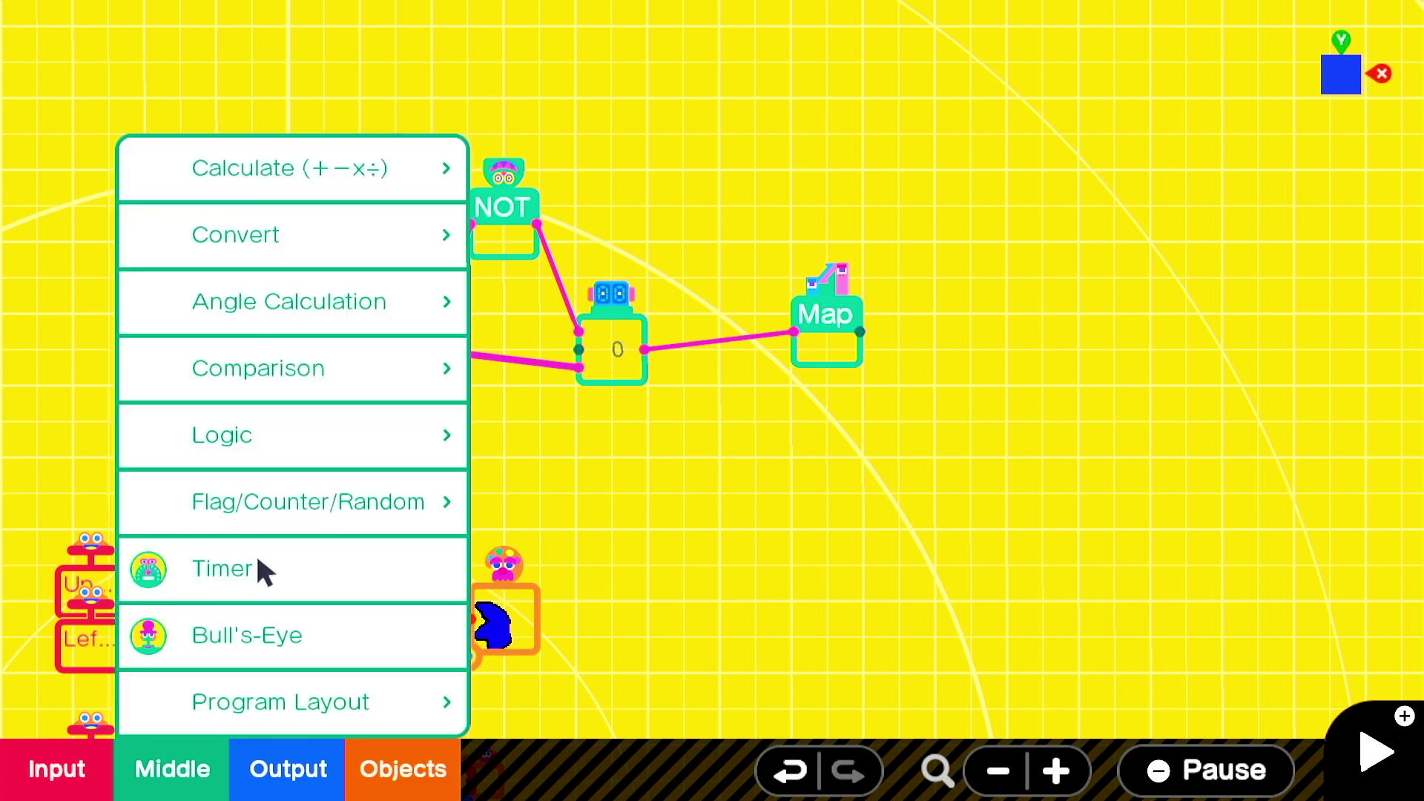
left_click(349, 174)
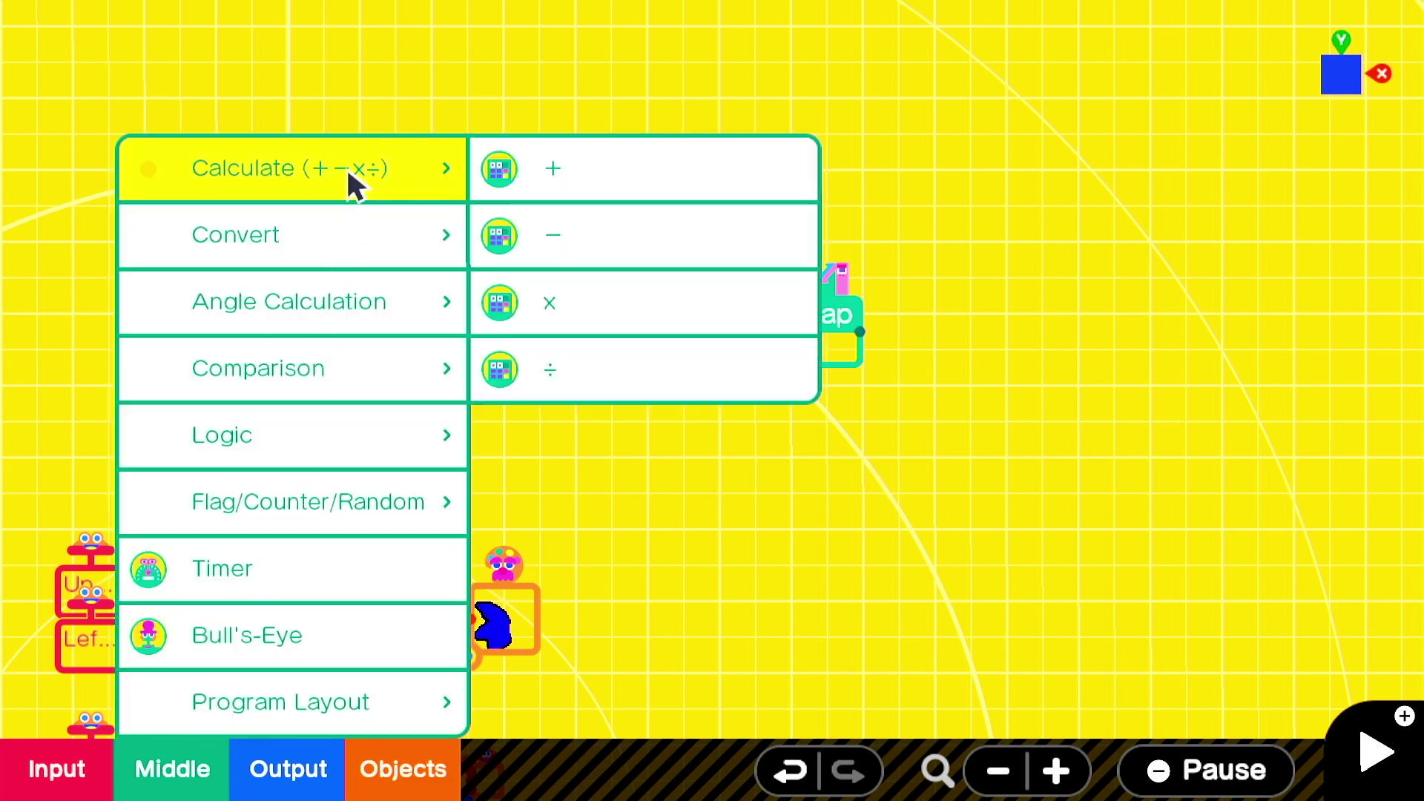
left_click(541, 303)
left_click_drag(720, 461, 1011, 273)
left_click(875, 300)
left_click_drag(860, 331, 971, 248)
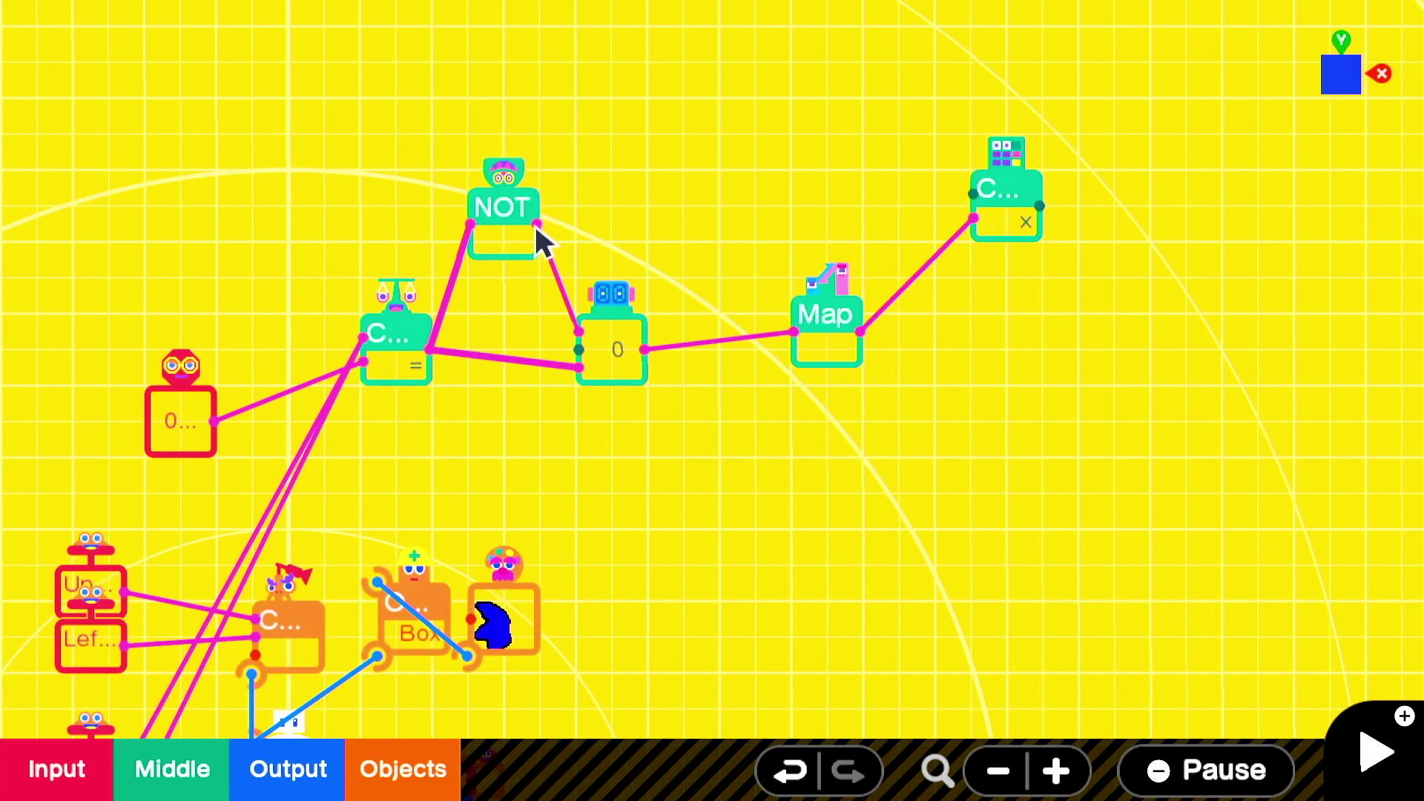
left_click_drag(537, 224, 931, 171)
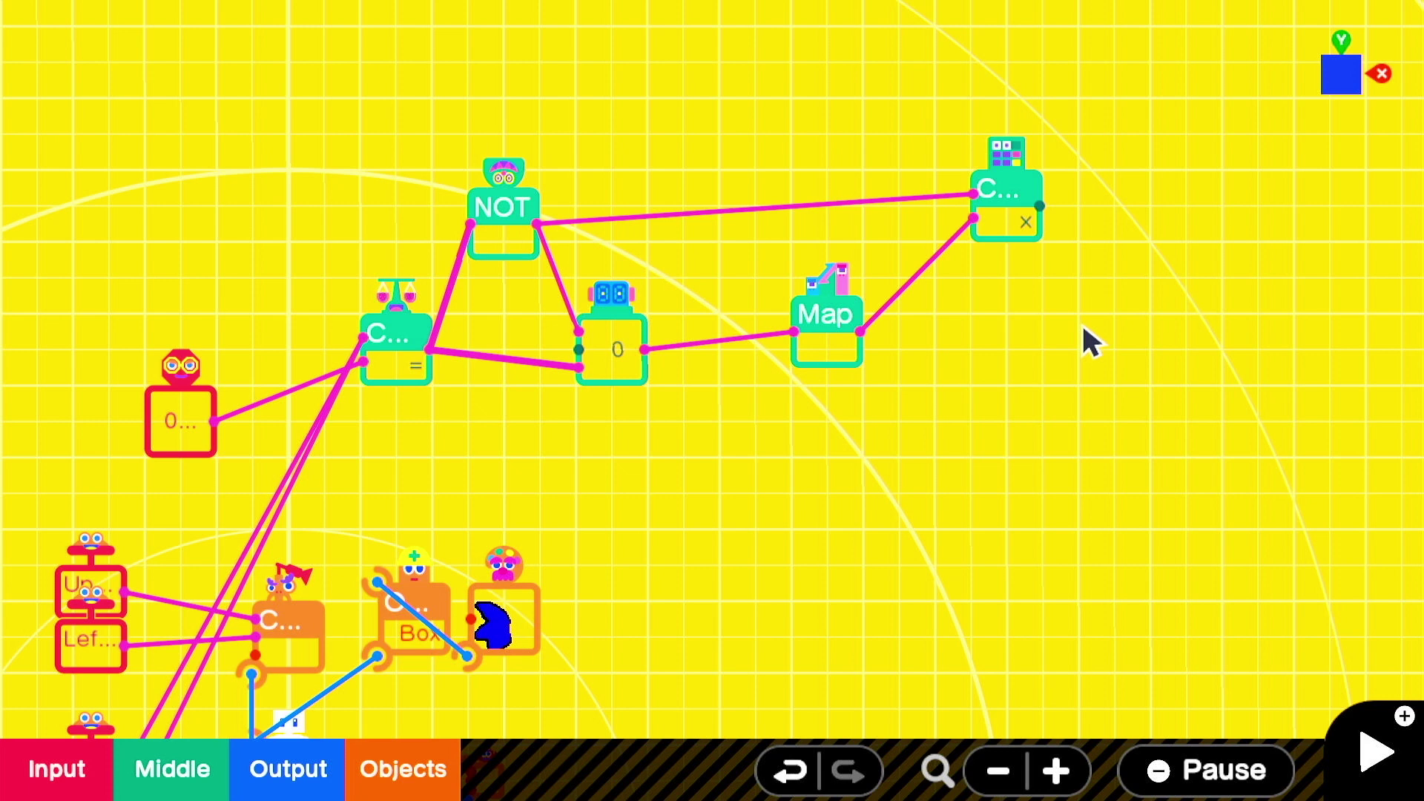
Step: Add a +- inversion nodon beside the multiplication nodon and connect the multiplication's output to it
left_click_drag(1110, 338, 930, 178)
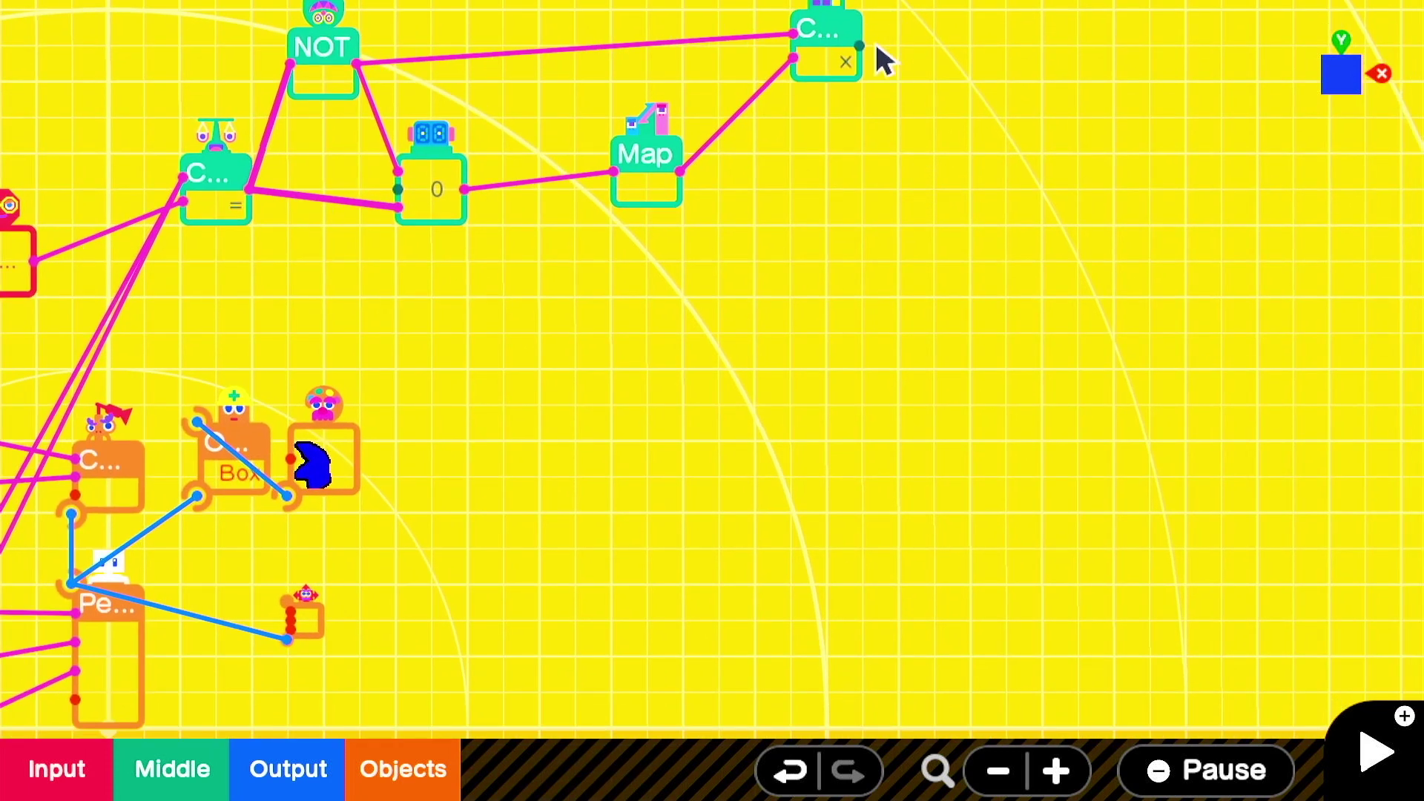
left_click_drag(860, 46, 593, 519)
left_click(137, 792)
left_click(345, 223)
left_click(642, 375)
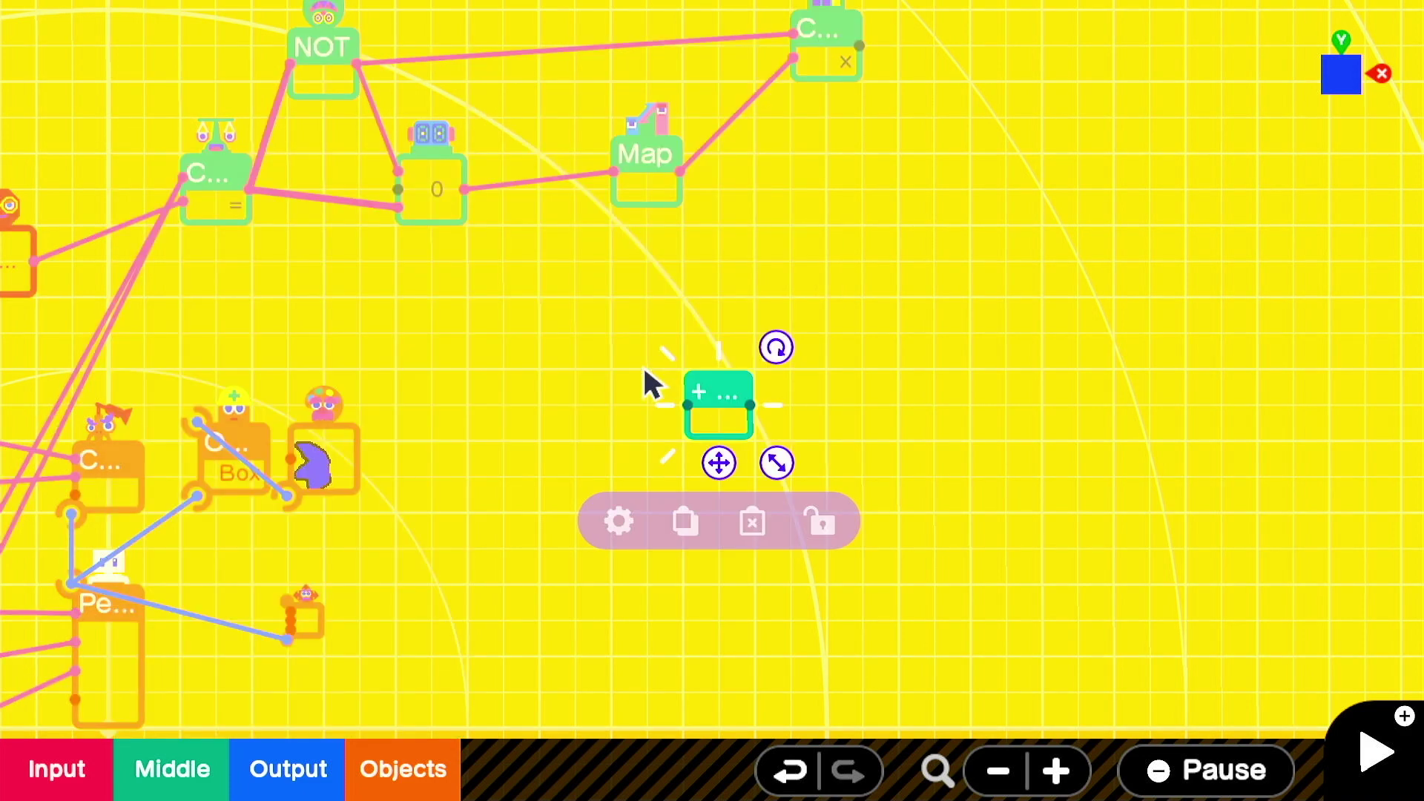
left_click_drag(720, 459, 978, 100)
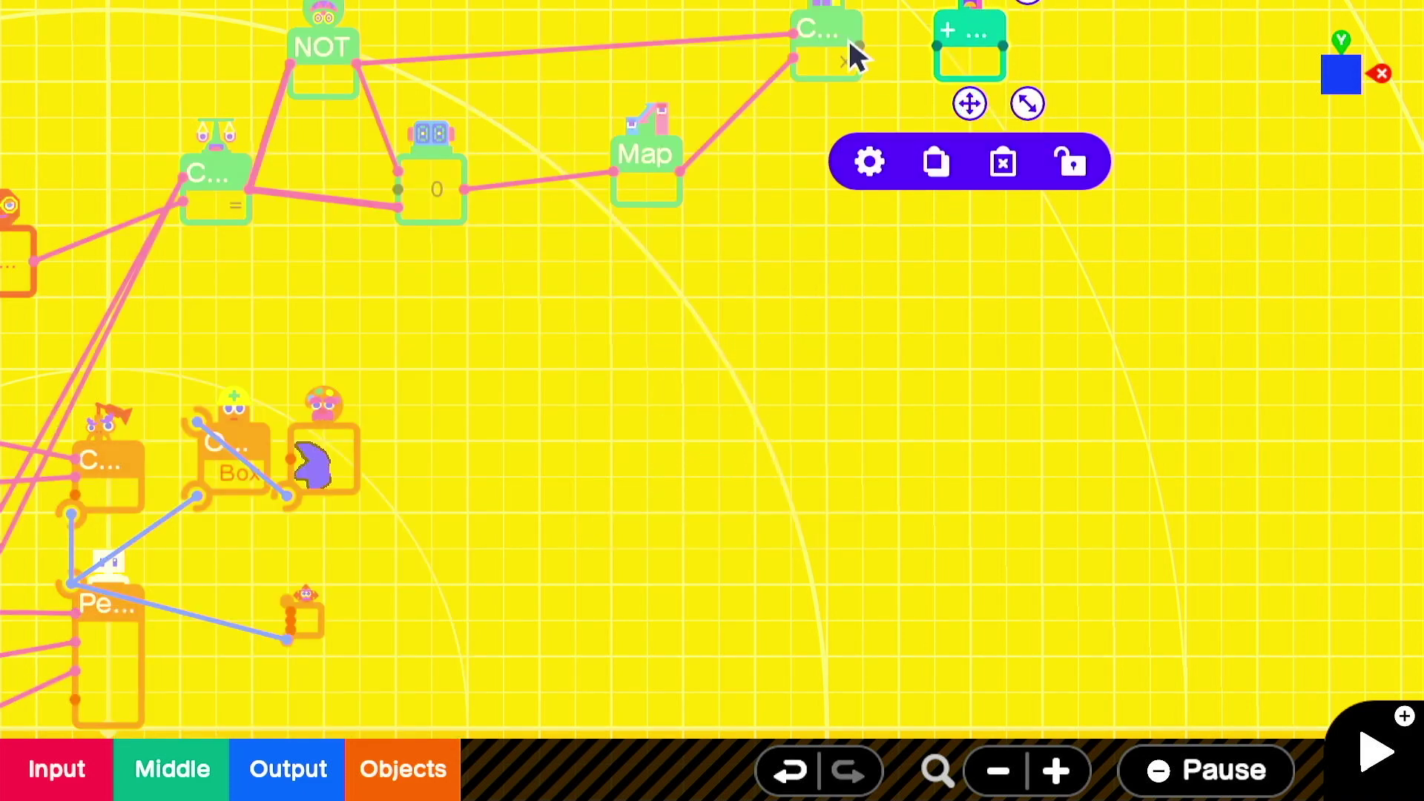
left_click_drag(860, 46, 984, 57)
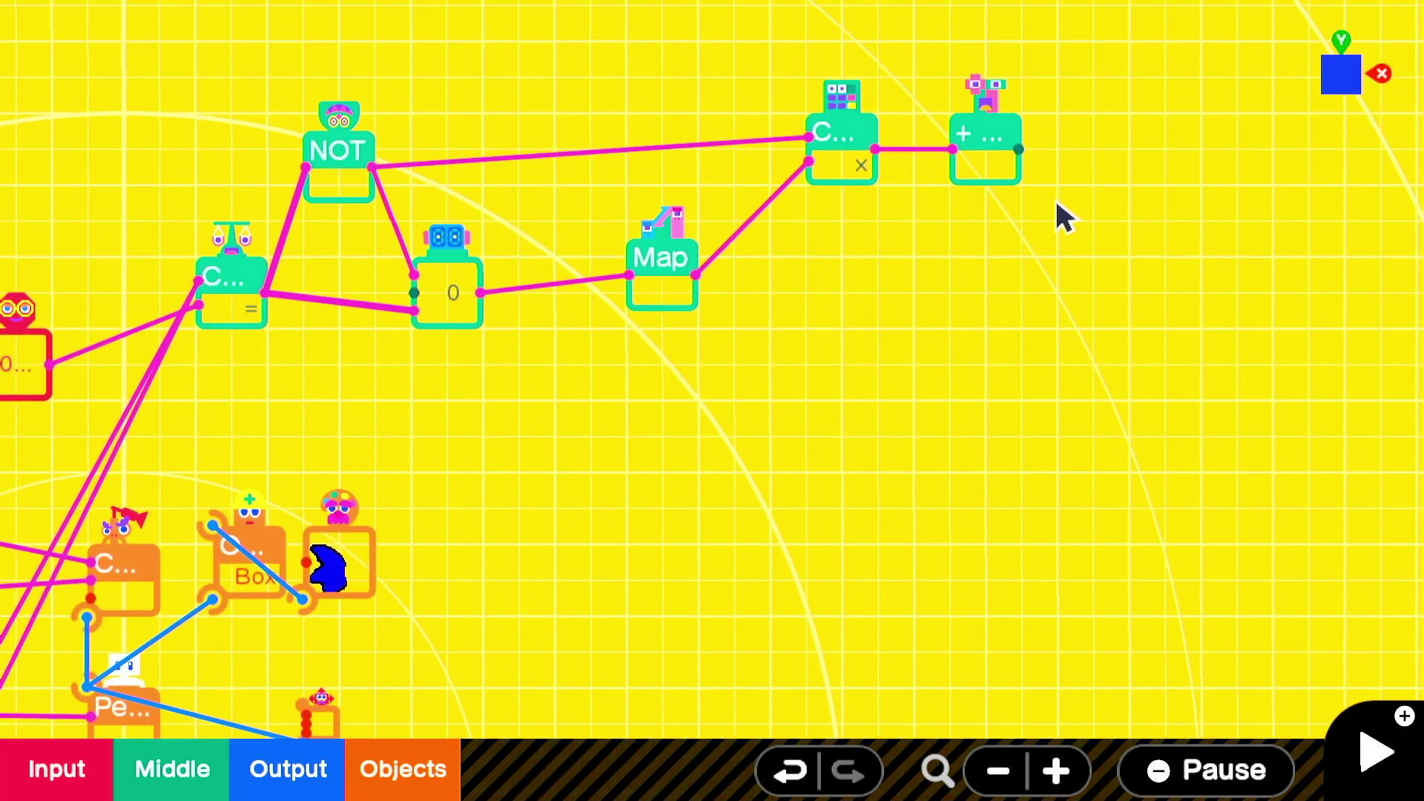
Step: Connect the inversion nodon's output to the lowest input of the small object nodon attached to the Person
left_click_drag(1019, 140, 515, 407)
scroll(801, 293, "down", 3)
scroll(845, 342, "down", 2)
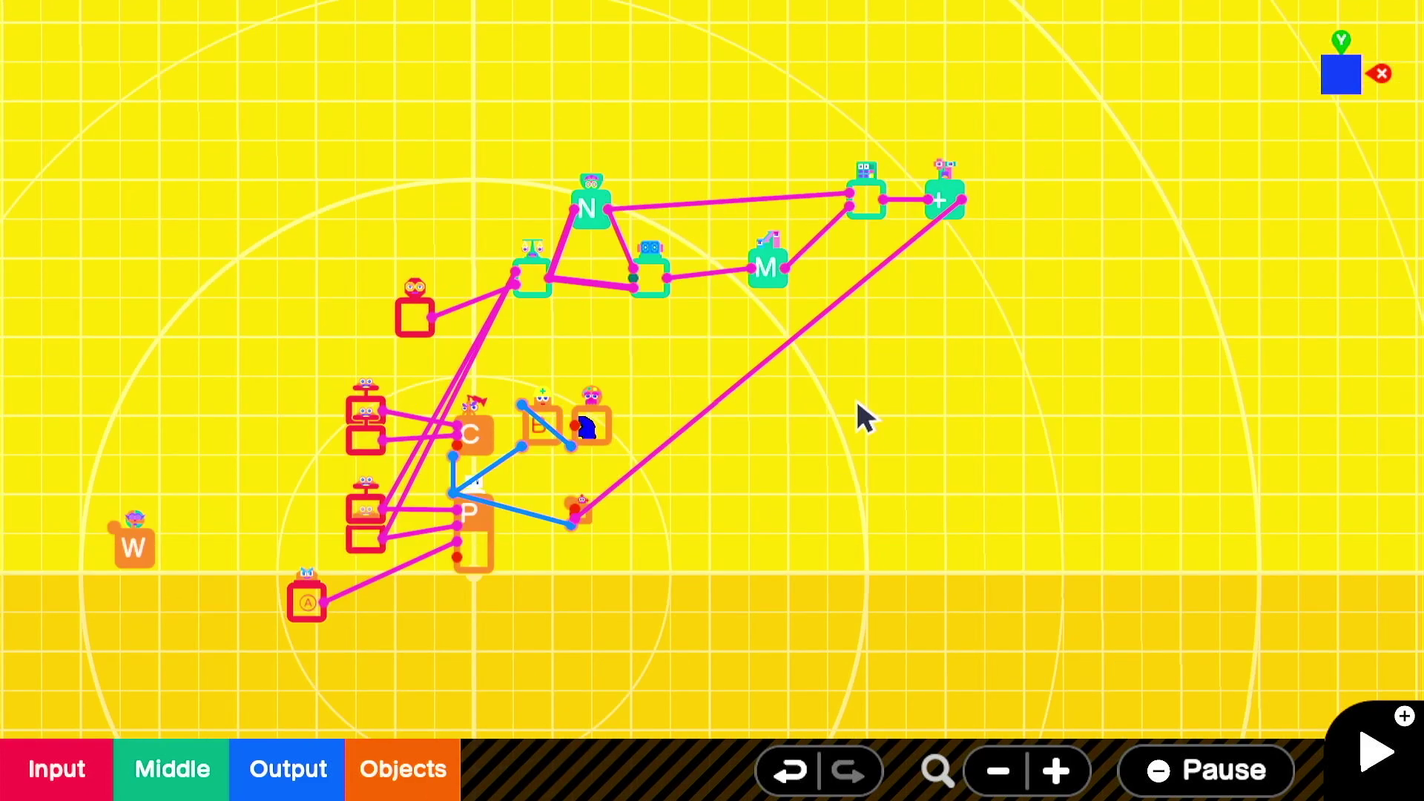
Step: Add a Number Object near the Person and attach it to the Person's connection point
scroll(794, 388, "up", 4)
left_click(434, 748)
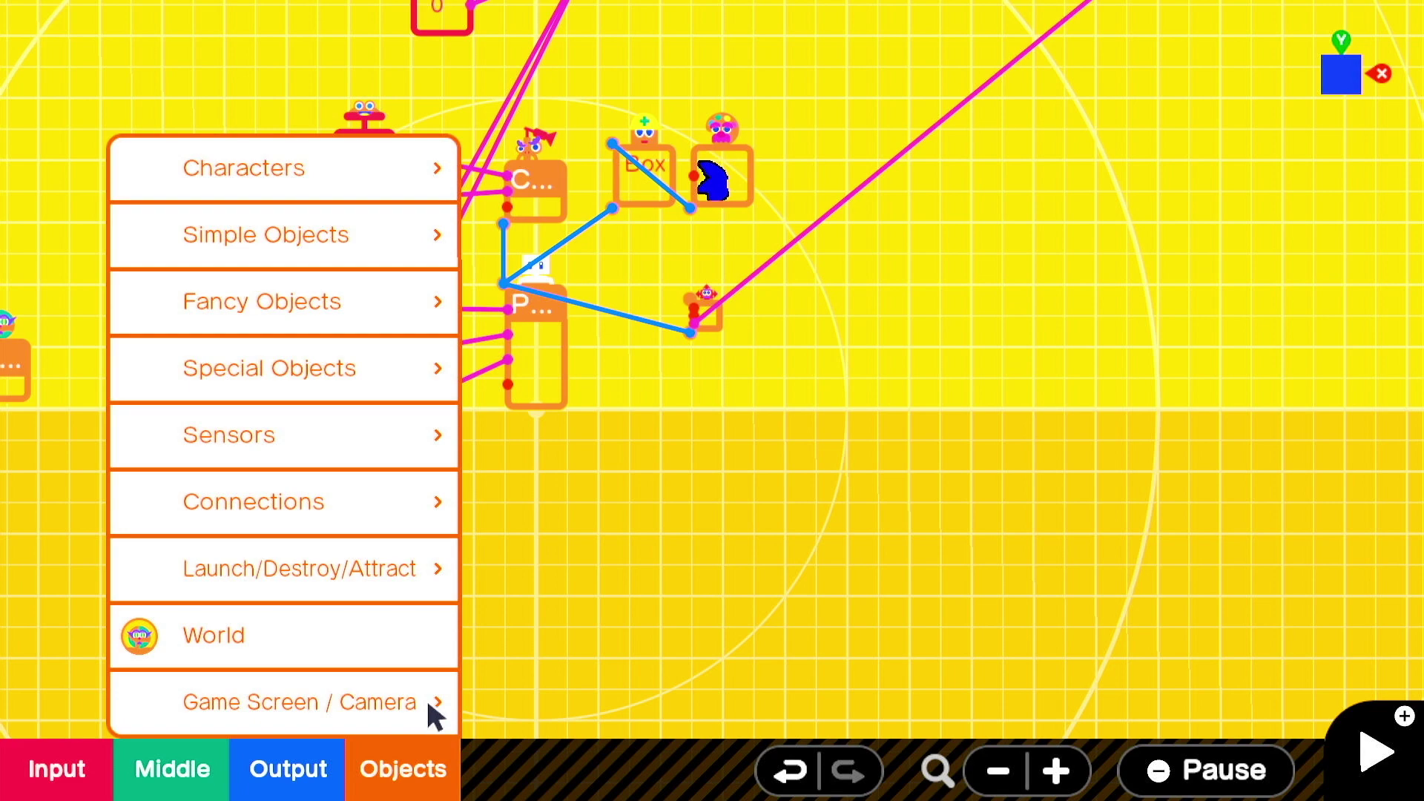
left_click(451, 399)
left_click(584, 567)
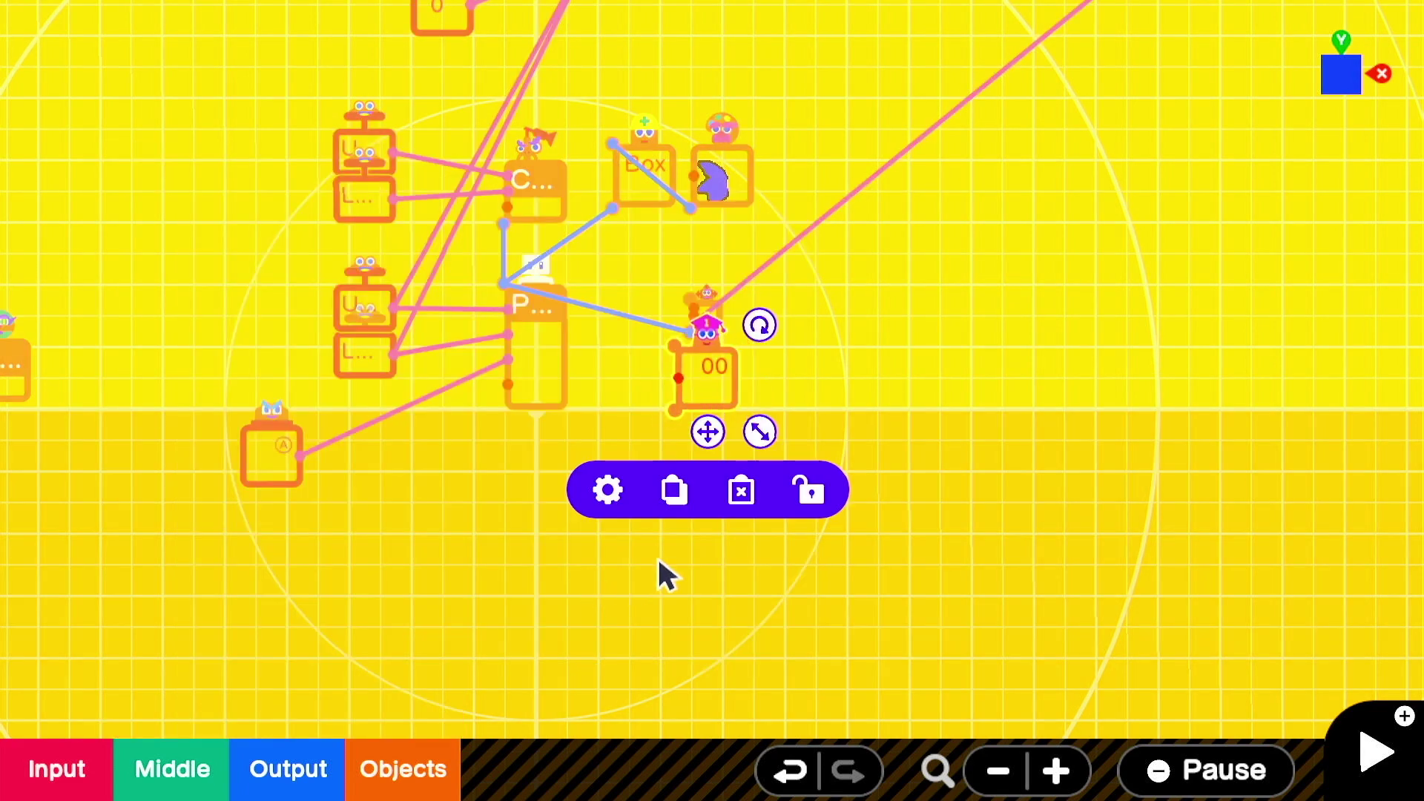
left_click_drag(506, 281, 669, 425)
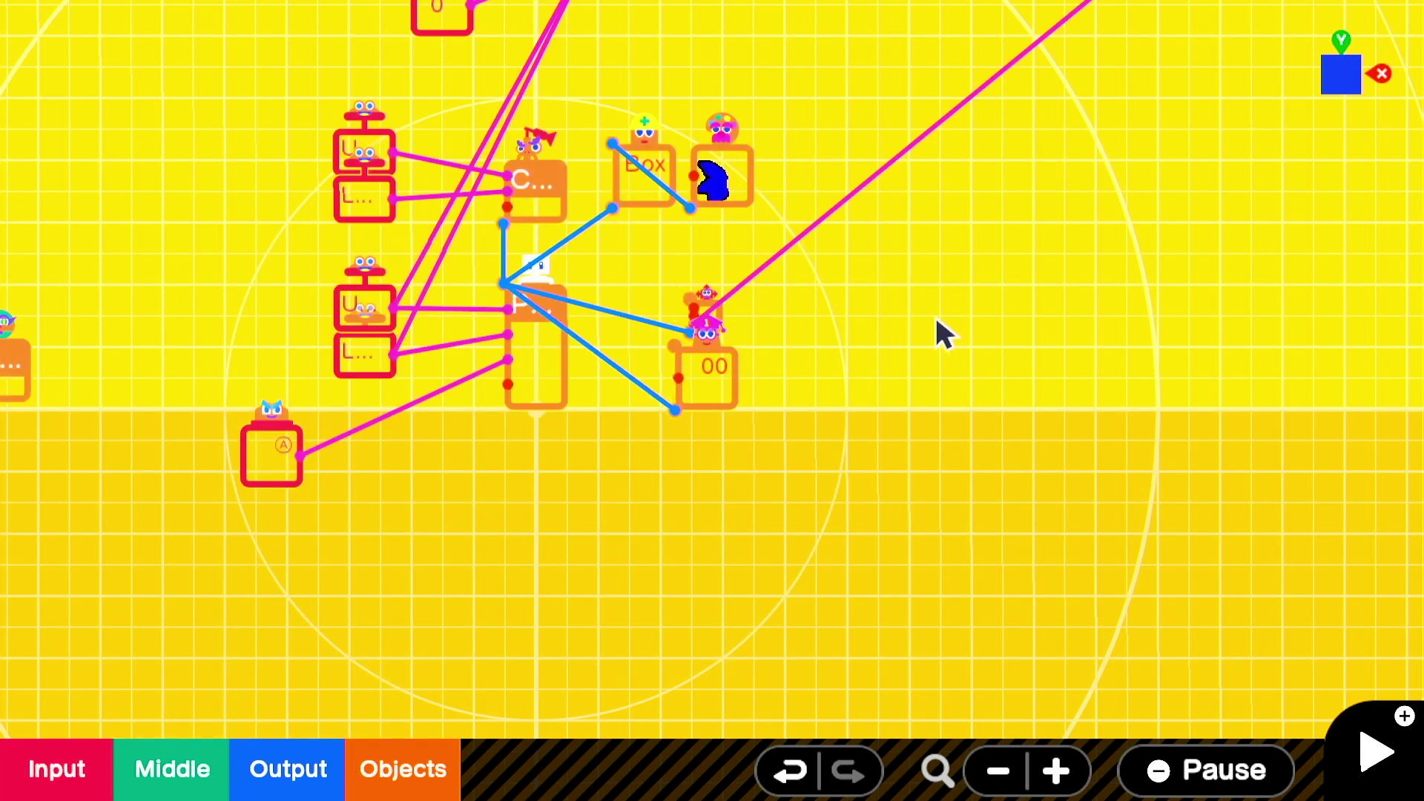
Step: Connect the inversion nodon's output to the Number Object and move the Number Object clear of the small attached object
scroll(916, 375, "down", 2)
left_click_drag(1105, 27, 776, 521)
left_click(572, 535)
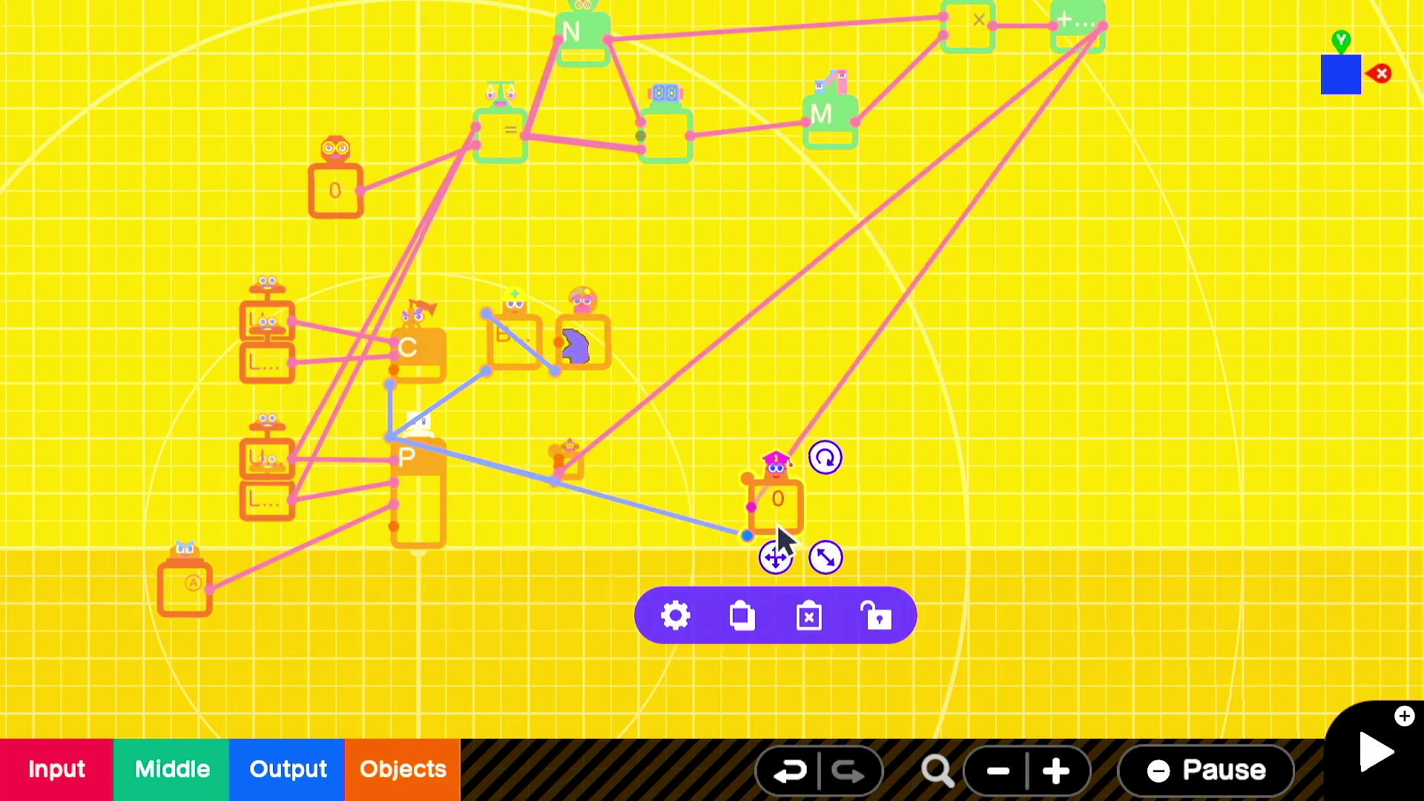
Step: Open the Number Object's settings and check its Text Display Side option
left_click(679, 611)
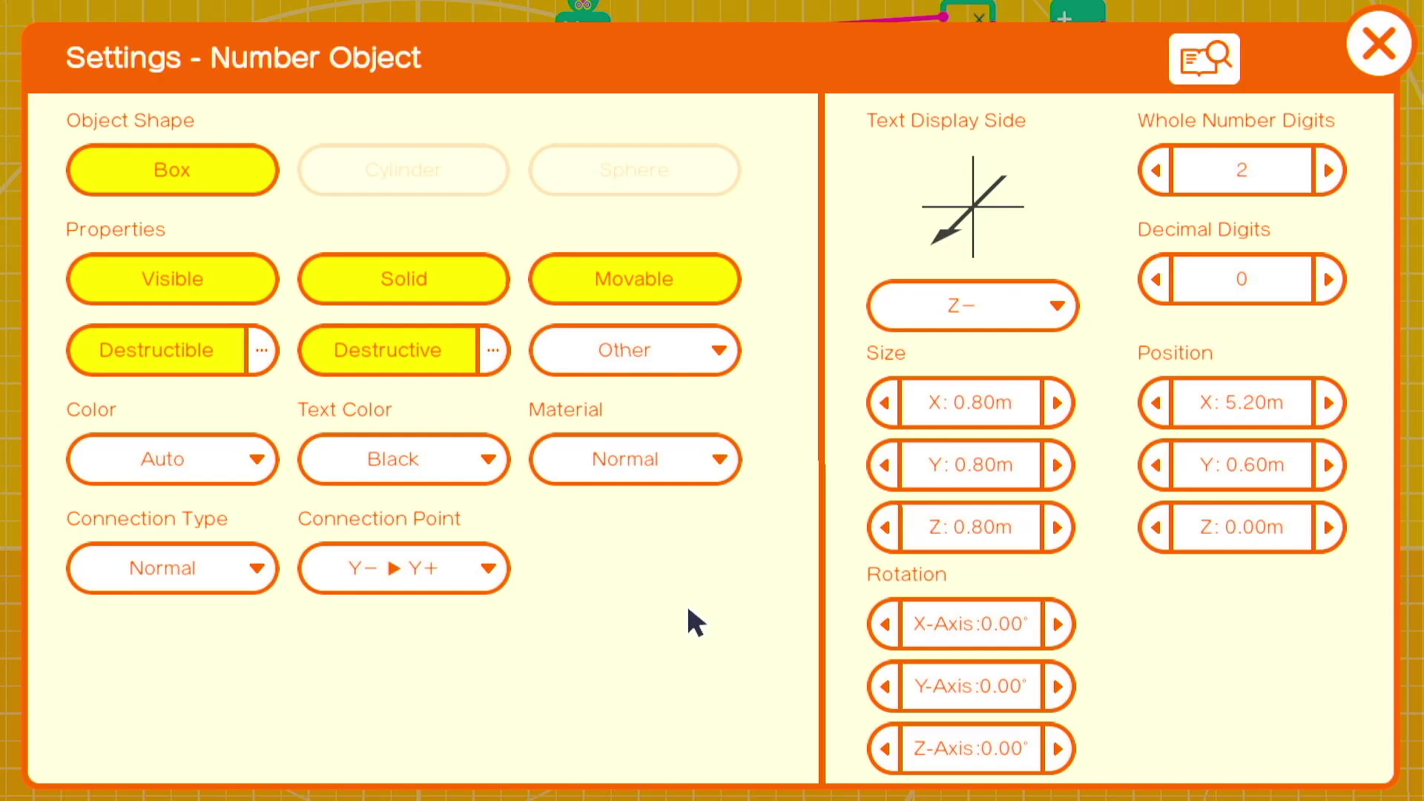
left_click(967, 305)
left_click(503, 285)
key("Escape")
Step: Run the game, walk the Person in different directions and let it stop while watching the number above its head
key("plus")
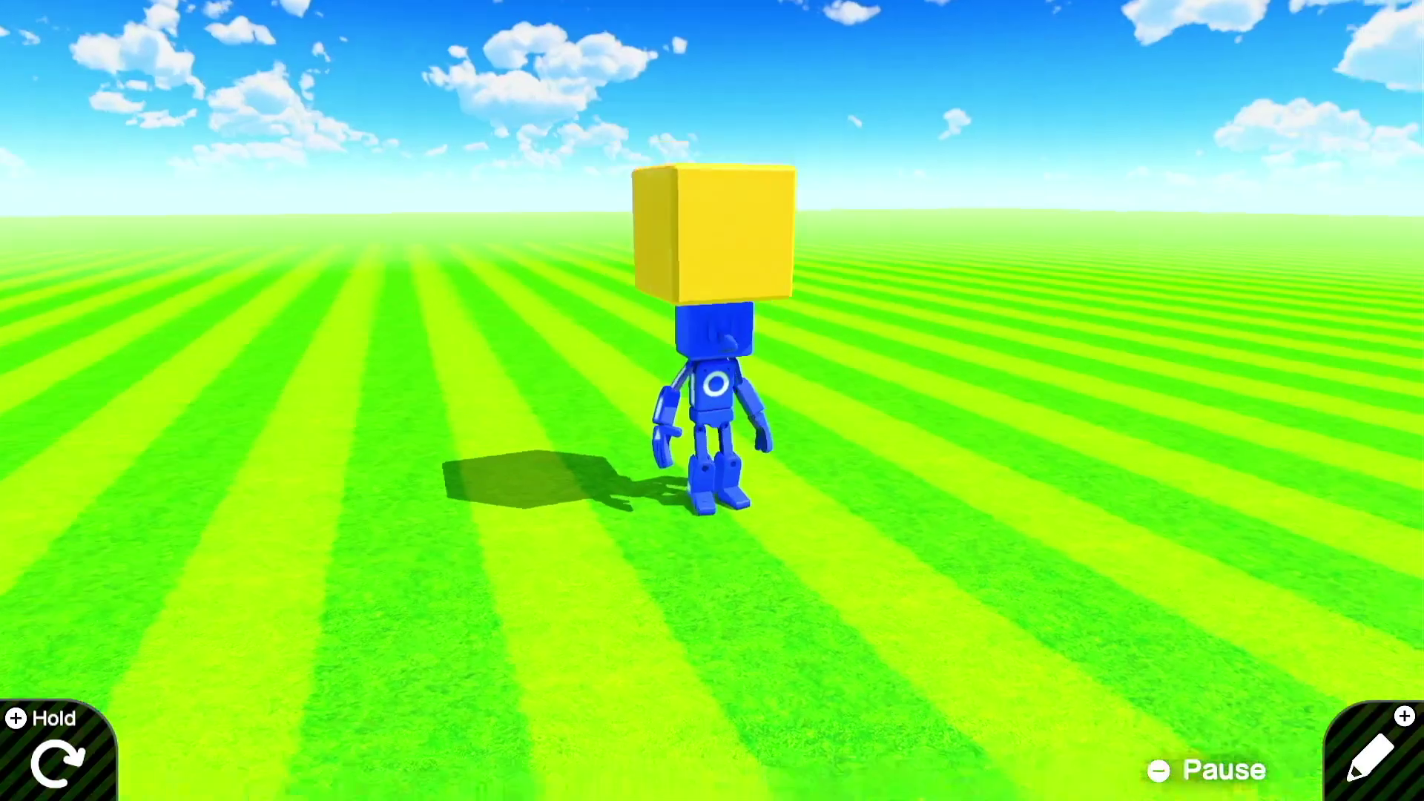
key("Up")
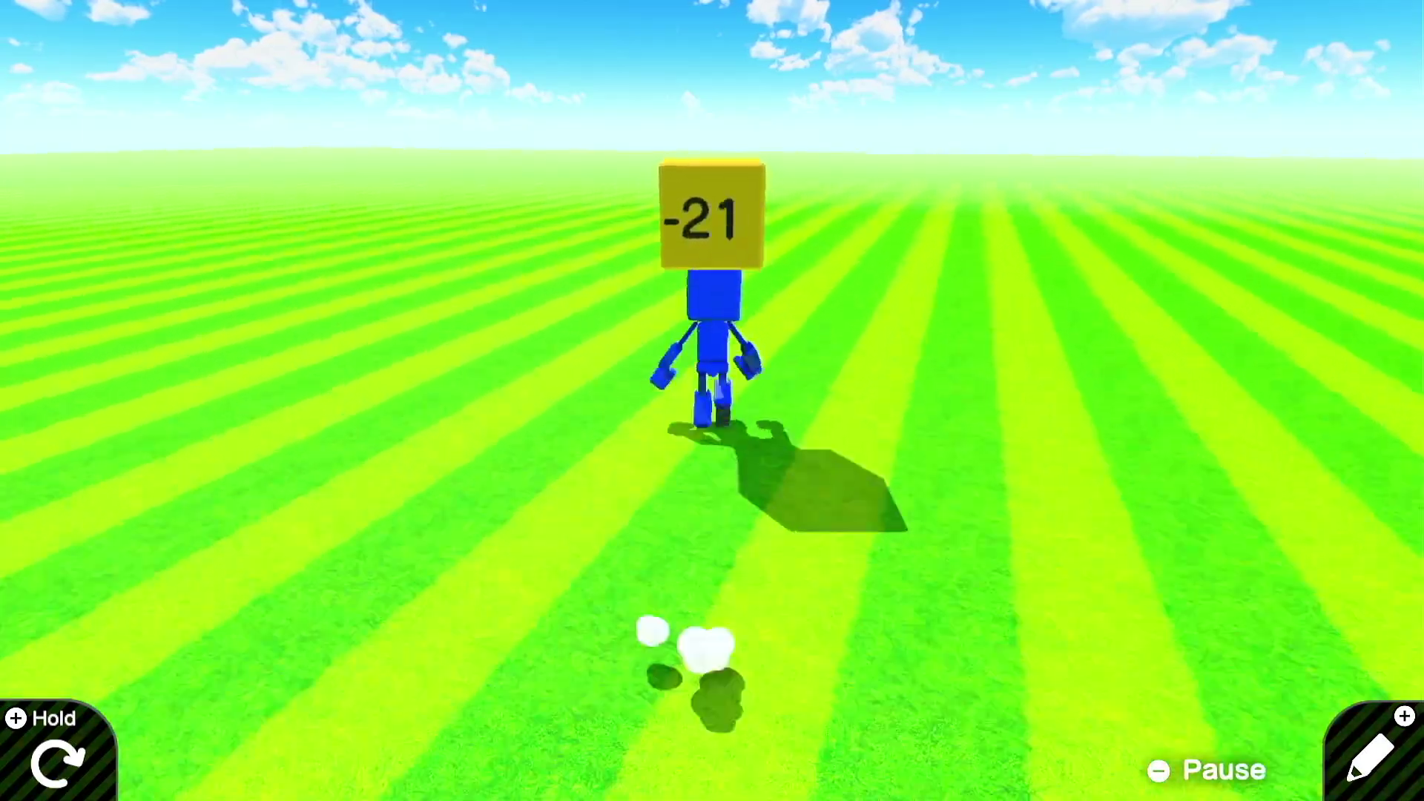
key("Left")
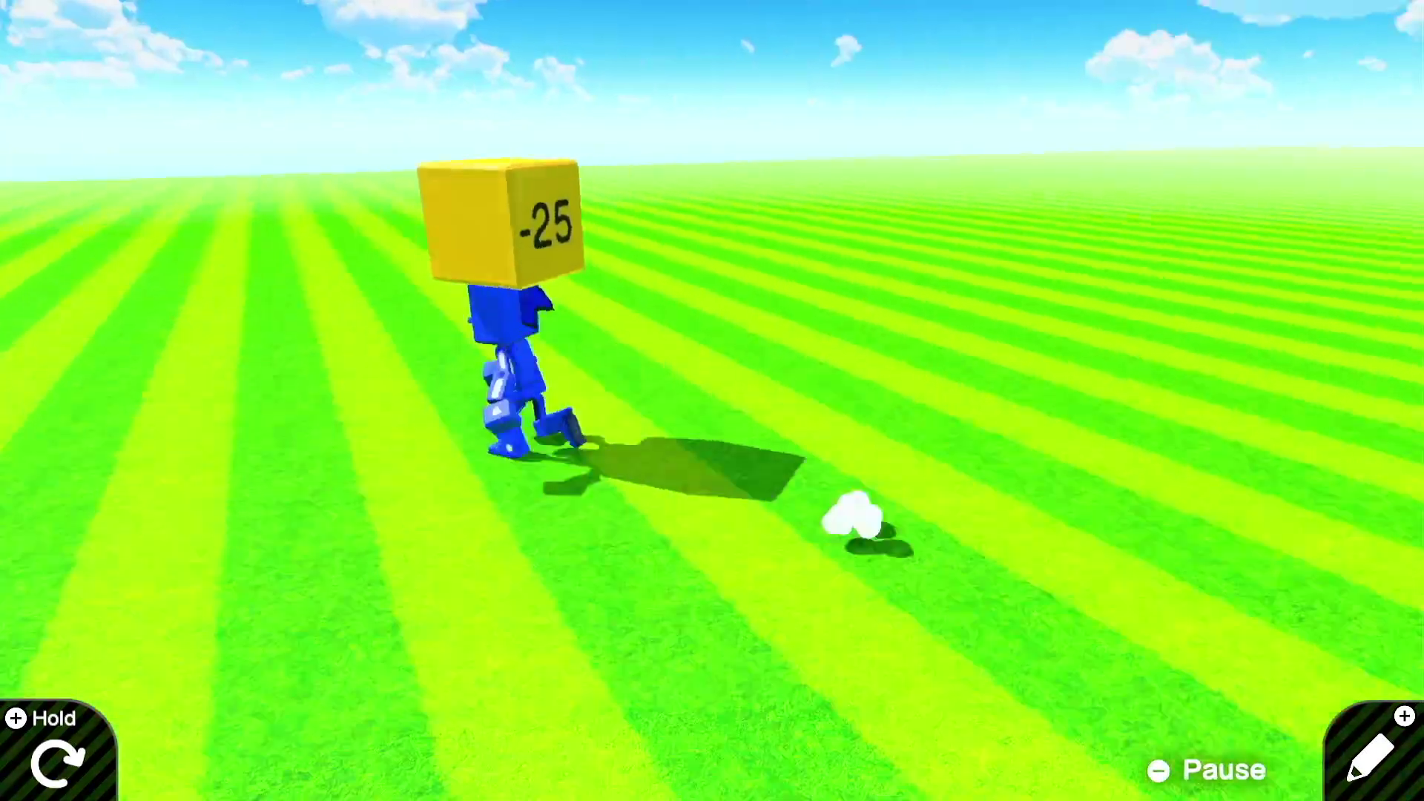
key("b")
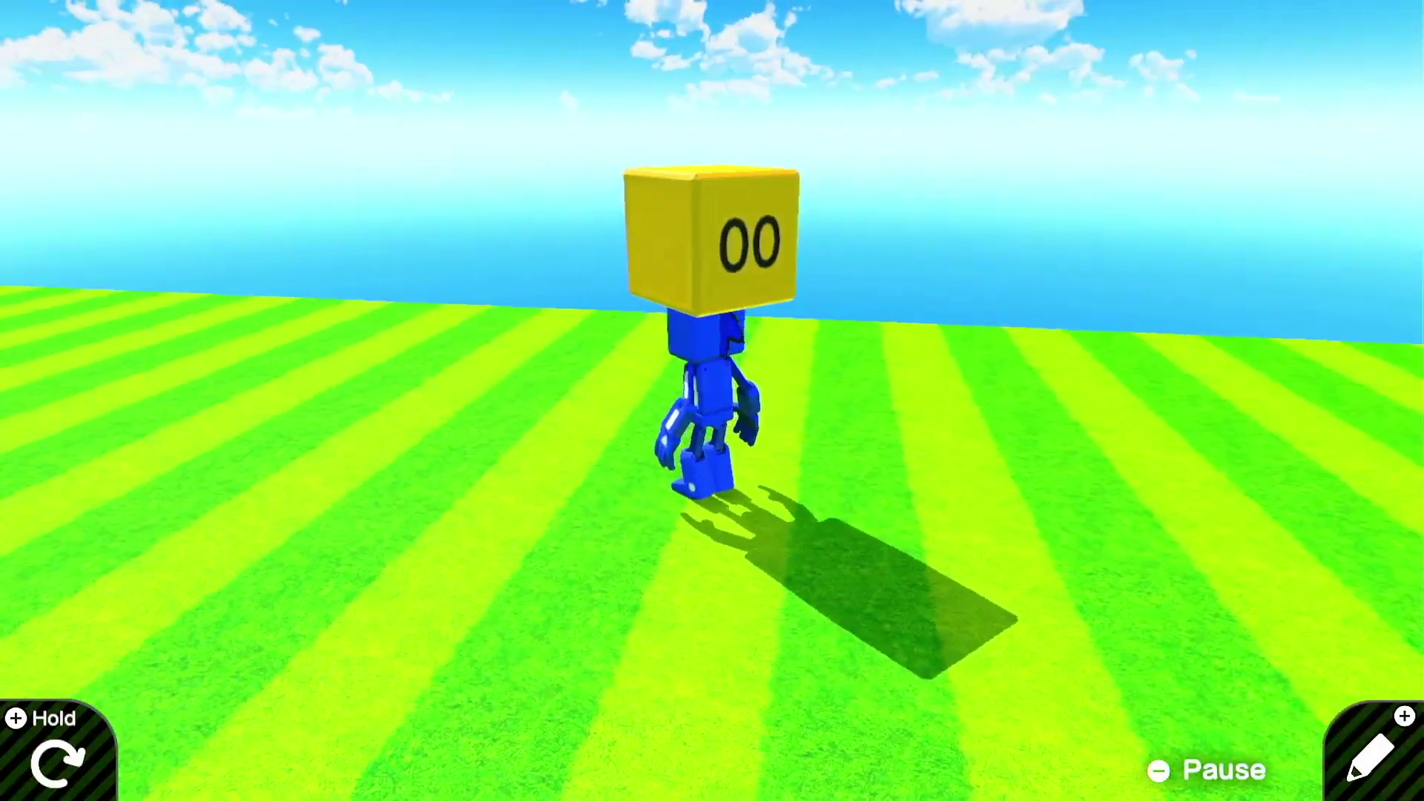
Step: Switch the small object attached to the Person to Speed mode and run the game to test the movement
key("plus")
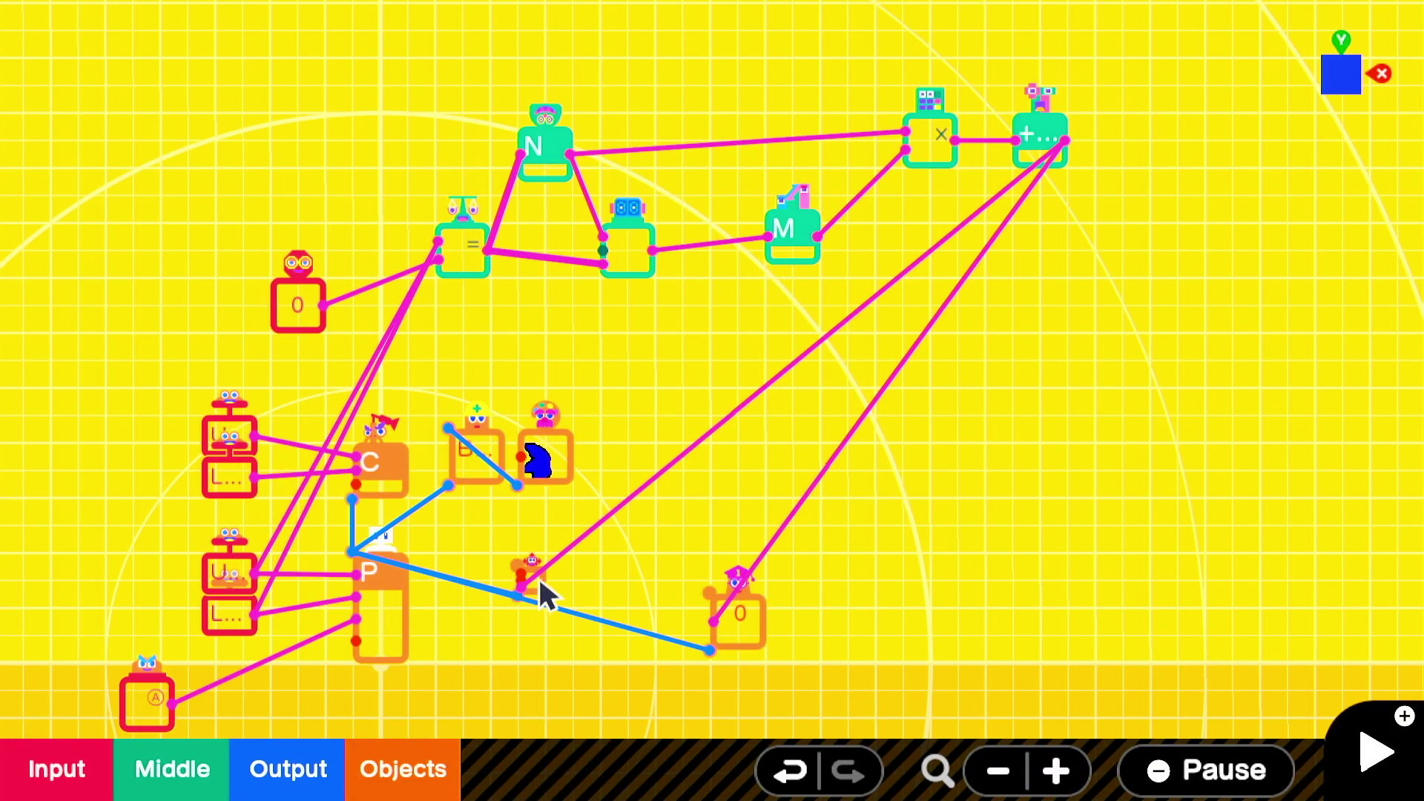
left_click(532, 577)
left_click(431, 671)
left_click(1171, 164)
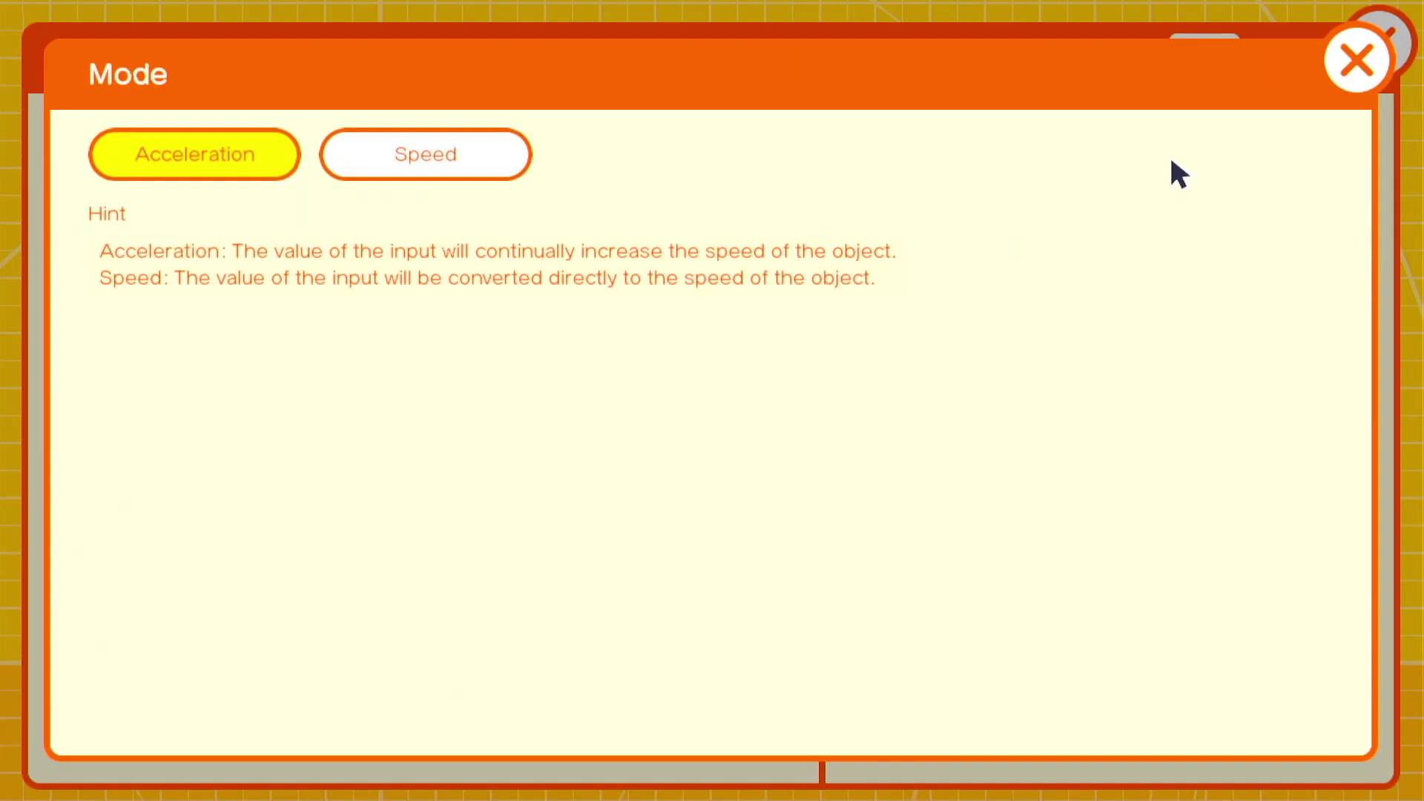
left_click(383, 175)
left_click(1375, 40)
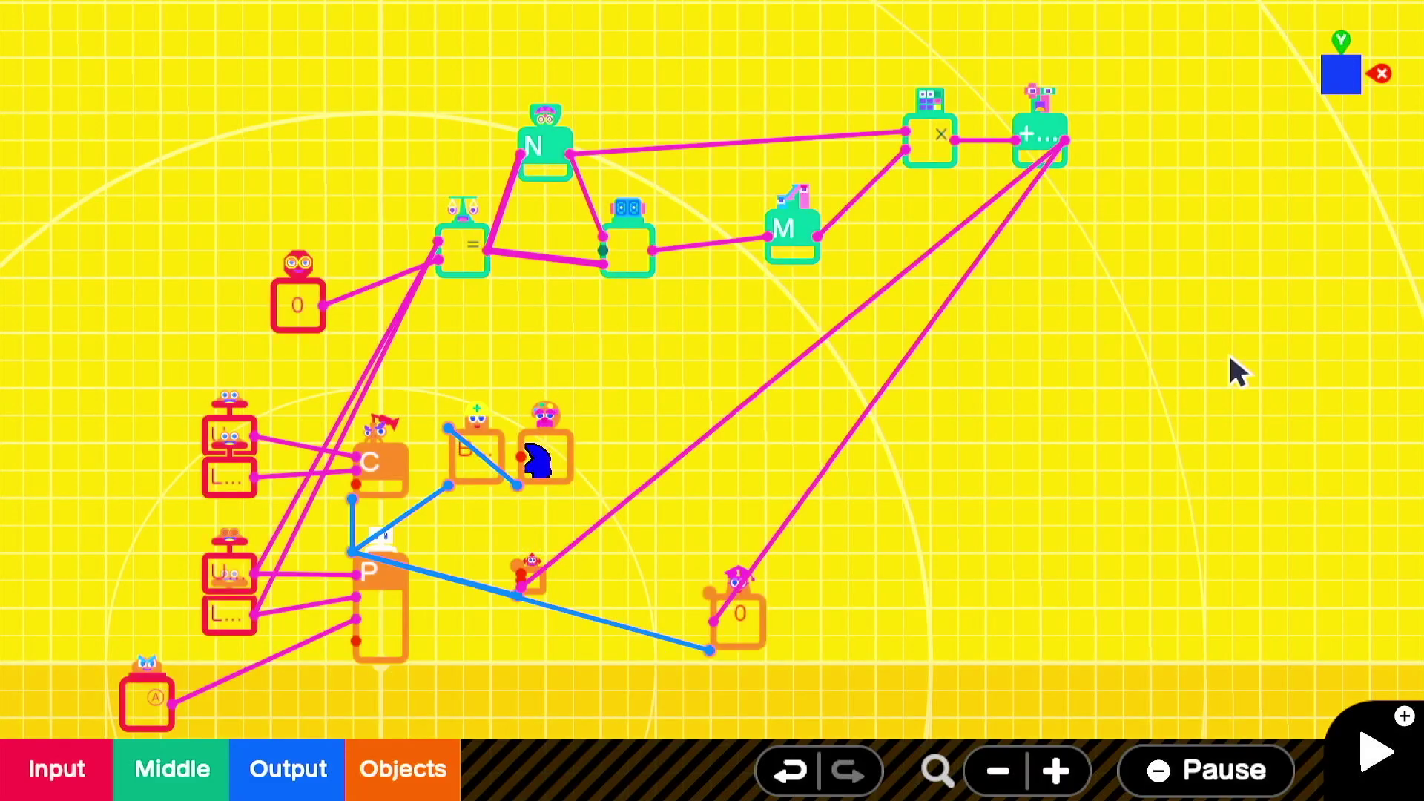
key("plus")
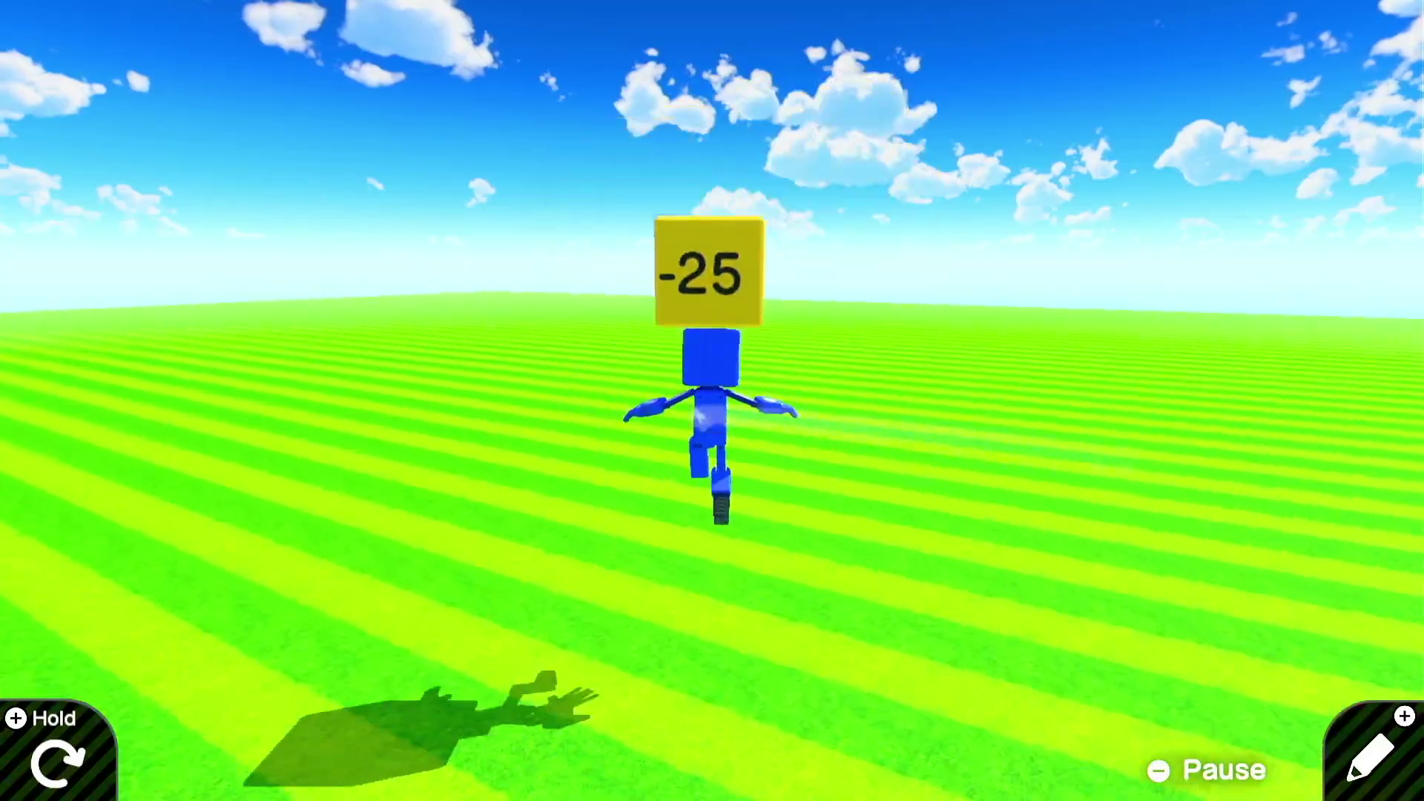
Step: Return to editing and delete the Number Object attached to the Person
key("plus")
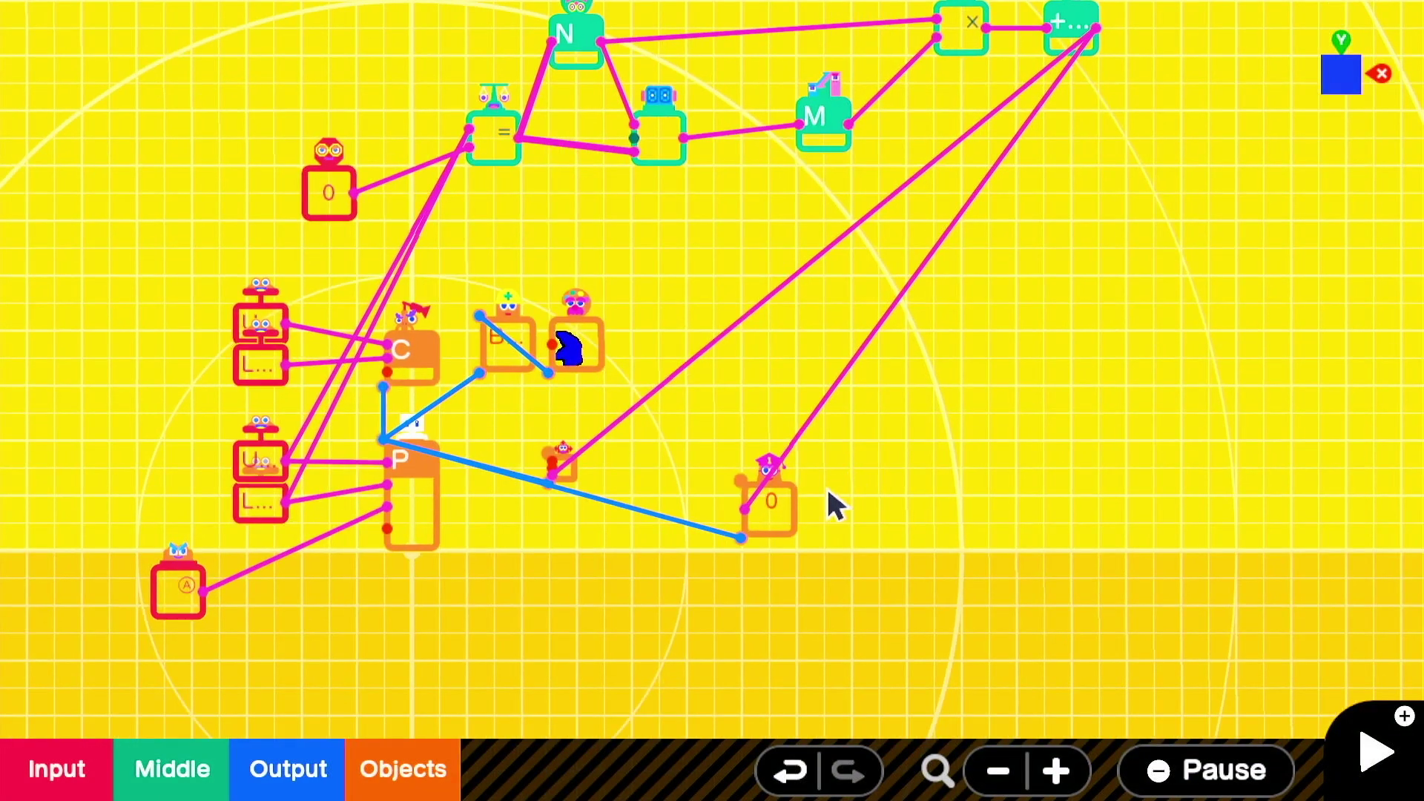
left_click(781, 536)
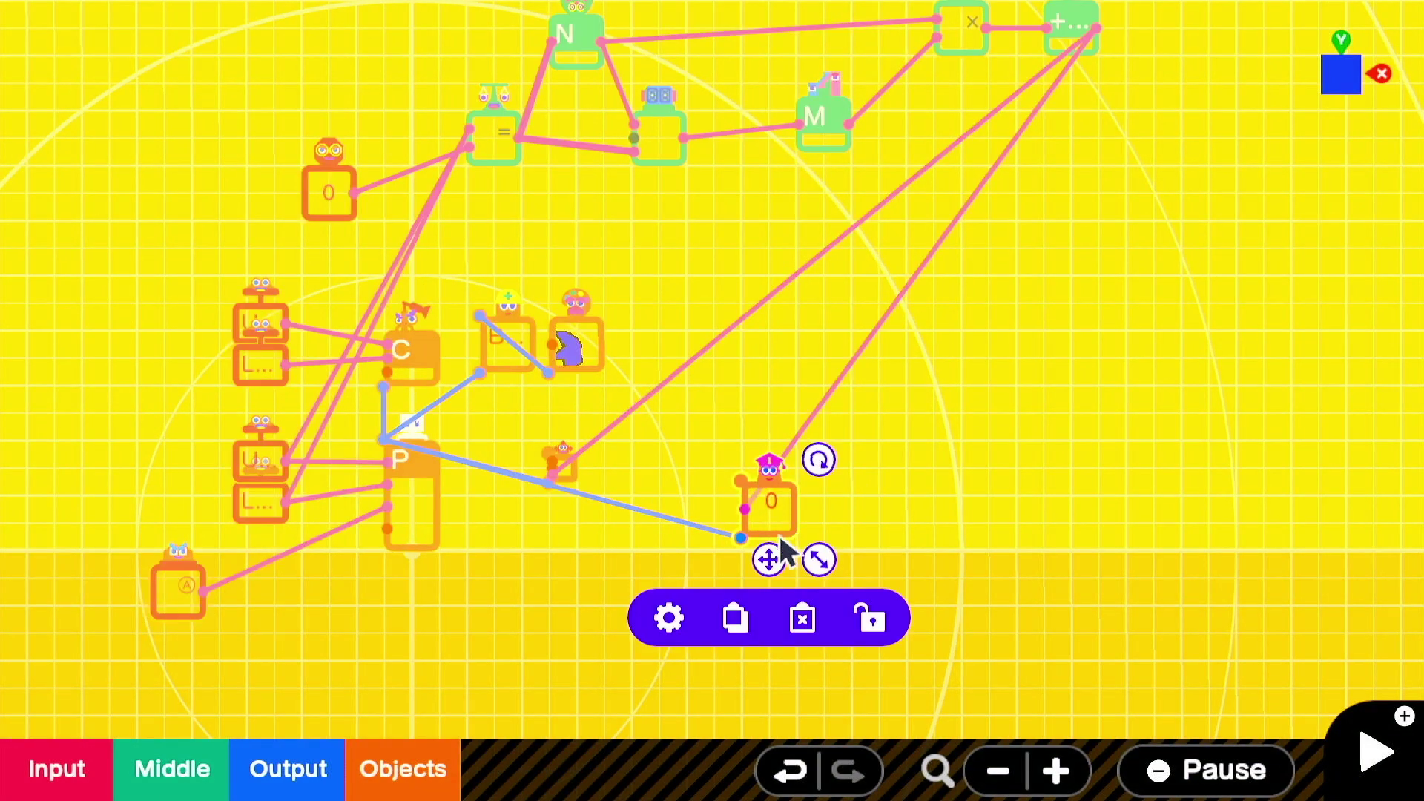
left_click(799, 622)
Step: Move the constant 0 nodon closer to the comparison nodon and the Map nodon closer to the counter
scroll(753, 553, "down", 1)
left_click_drag(341, 384, 384, 343)
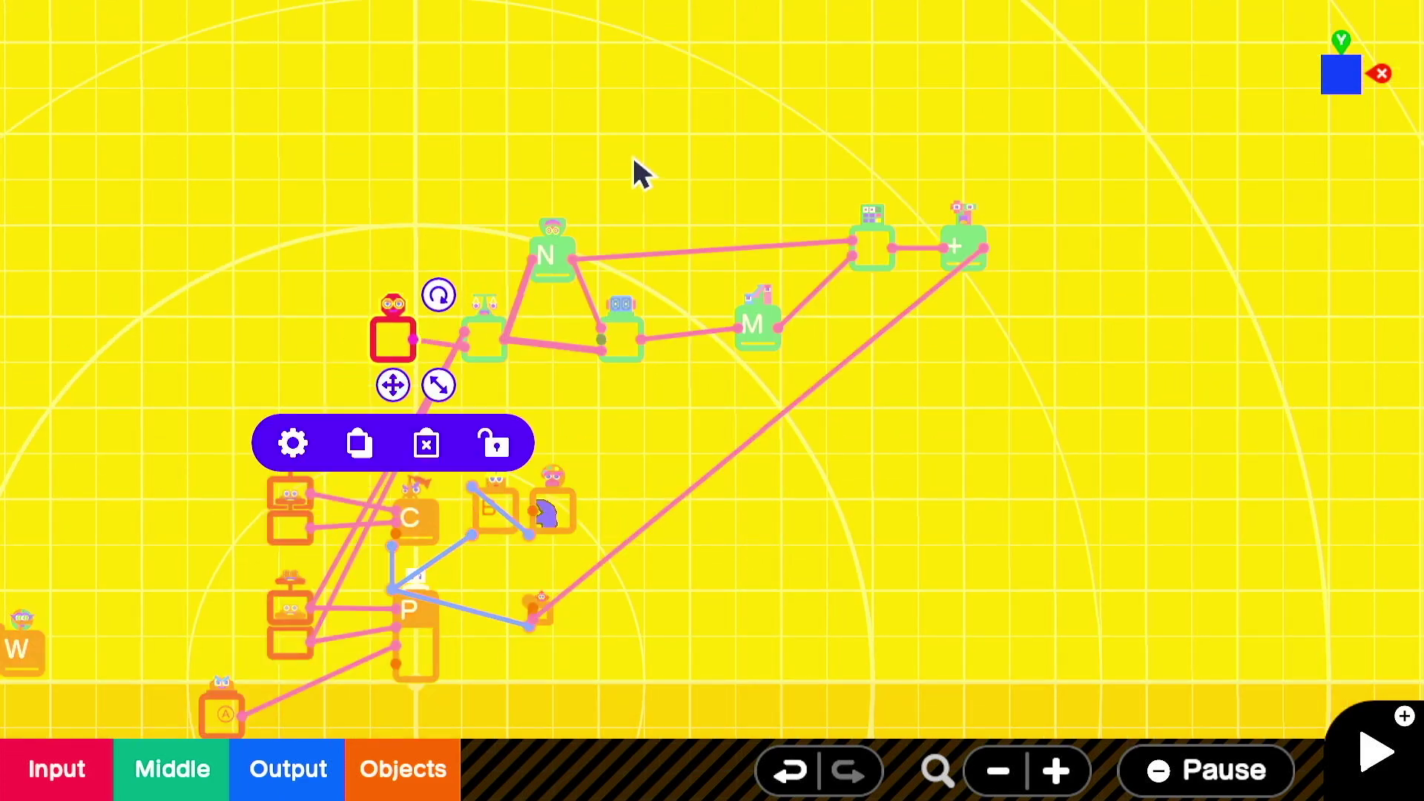
left_click(758, 327)
left_click_drag(760, 373, 693, 392)
scroll(693, 392, "down", 2)
Step: Move the multiplication and inversion nodons closer in and enclose the acceleration nodons in a comment frame titled "Speed Accelerator"
left_click_drag(652, 15, 682, 378)
left_click(860, 476)
scroll(889, 467, "up", 2)
left_click_drag(869, 460, 680, 206)
left_click_drag(811, 320, 746, 314)
left_click_drag(790, 207, 749, 206)
left_click(802, 470)
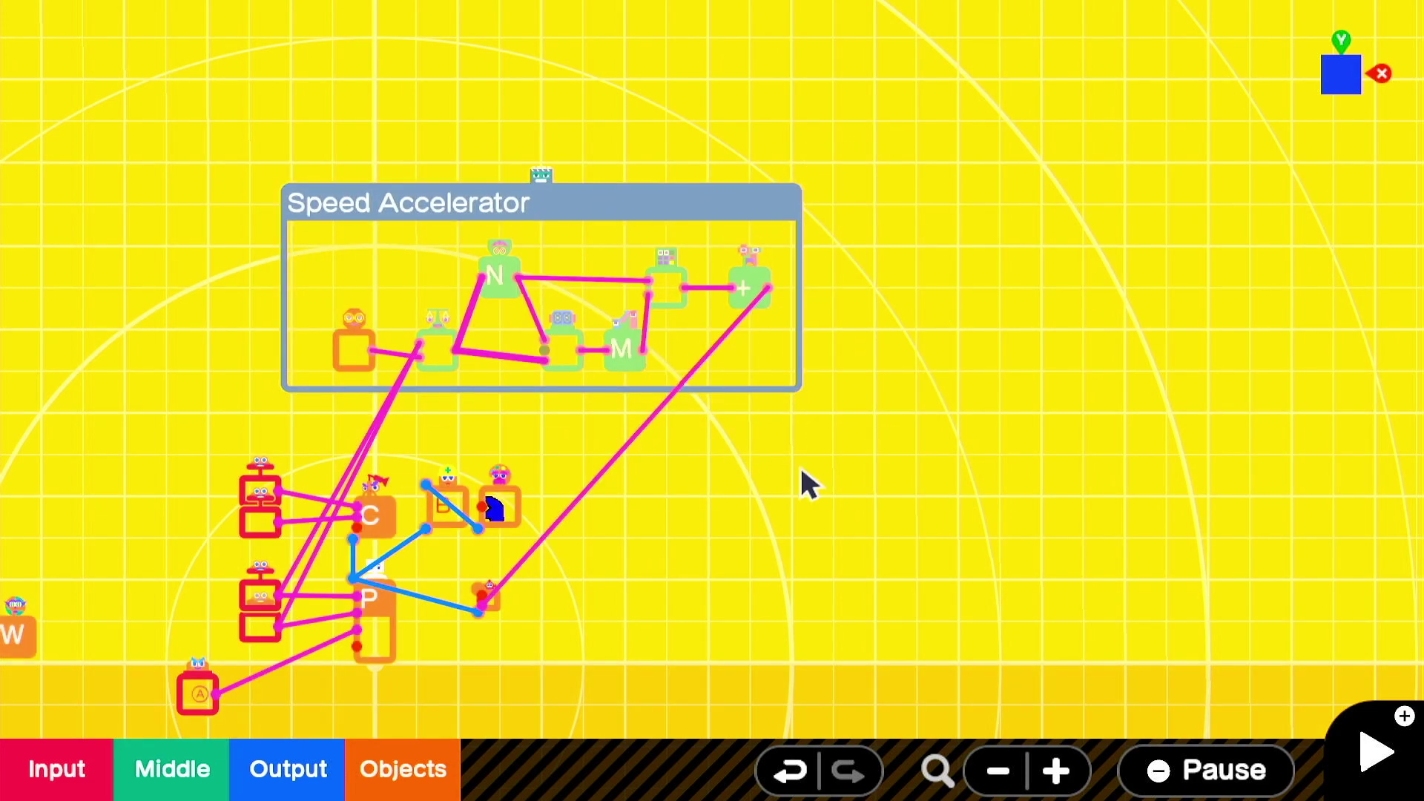
Step: Run the game, make the Person jump and walk it in different directions to test its movement
scroll(808, 486, "up", 1)
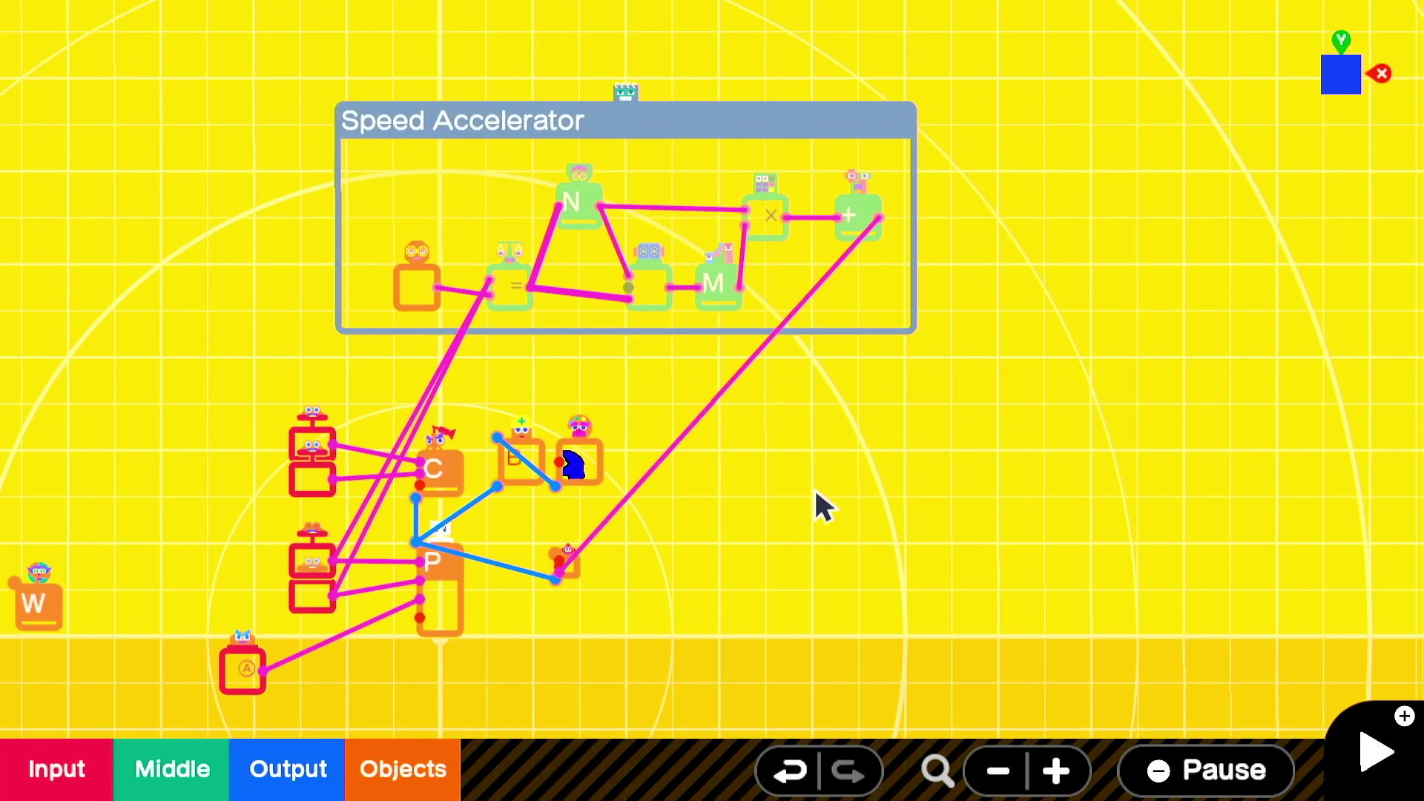
key("plus")
key("a")
key("Right")
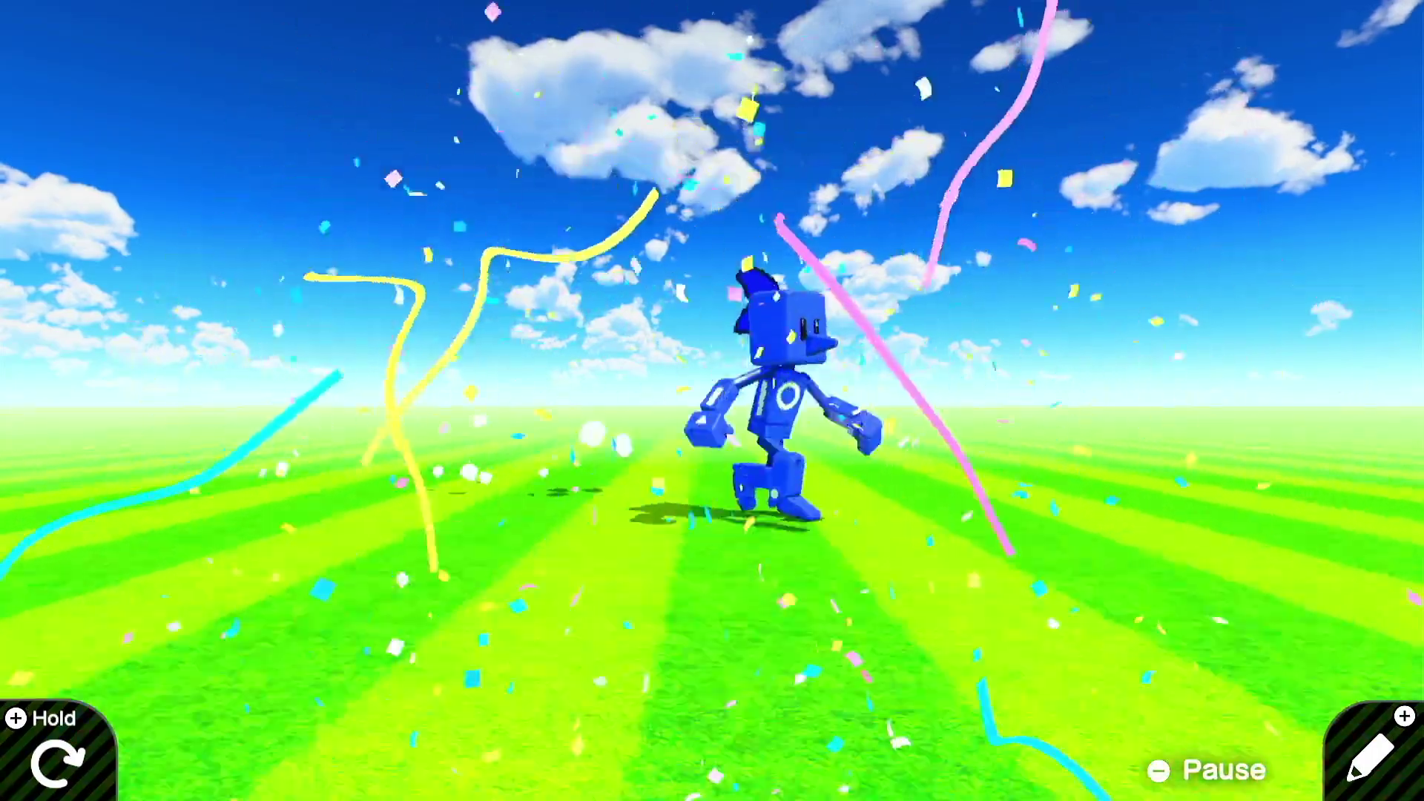
key("Down")
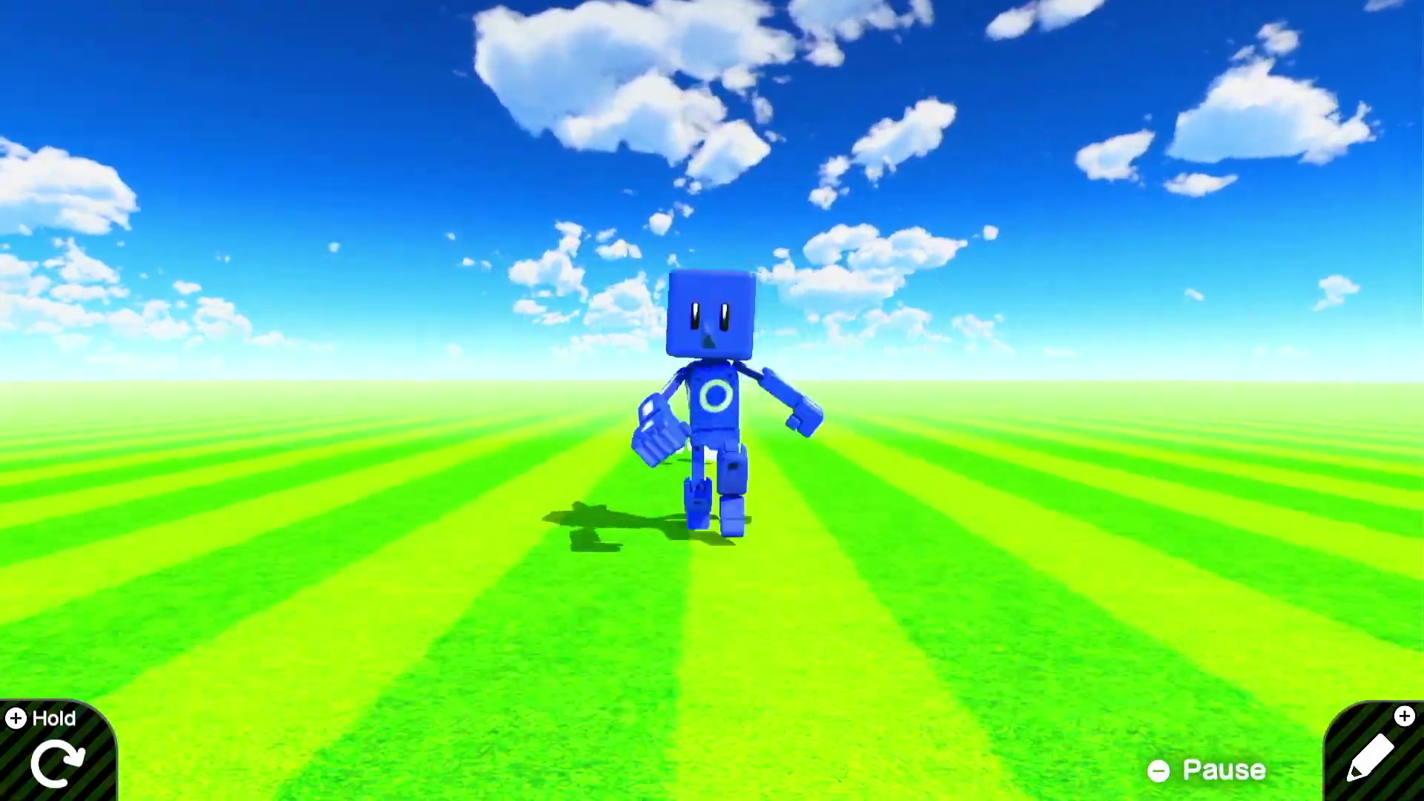